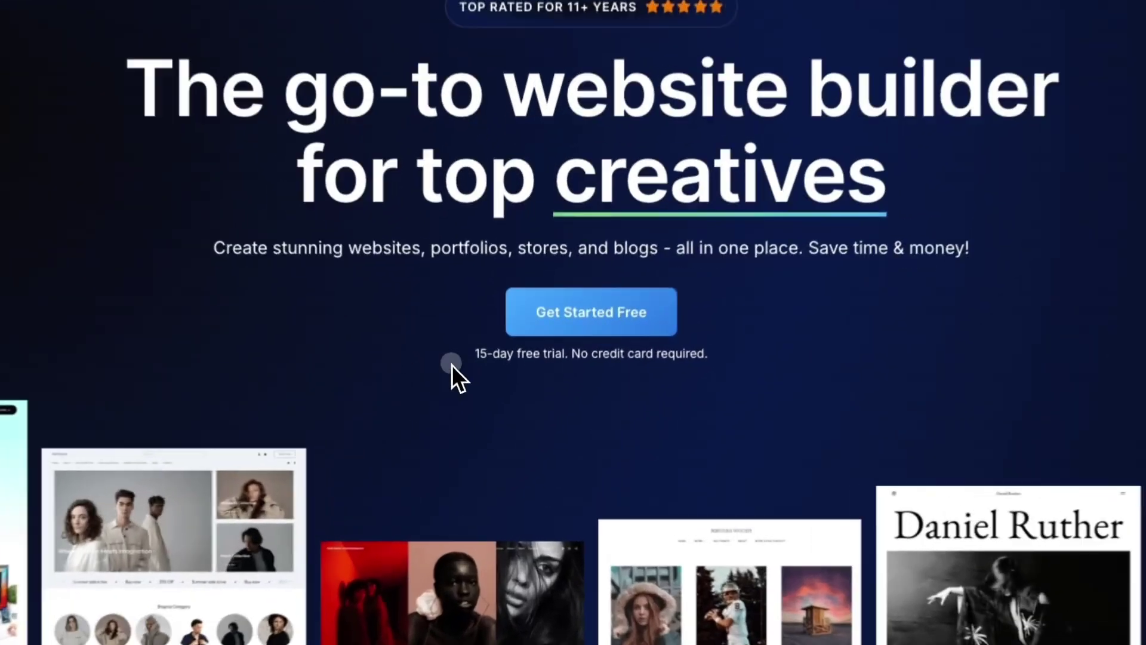
- Open Pixpa's free 15-day trial sign-up page from the homepage
drag(480, 417, 539, 412)
click(600, 360)
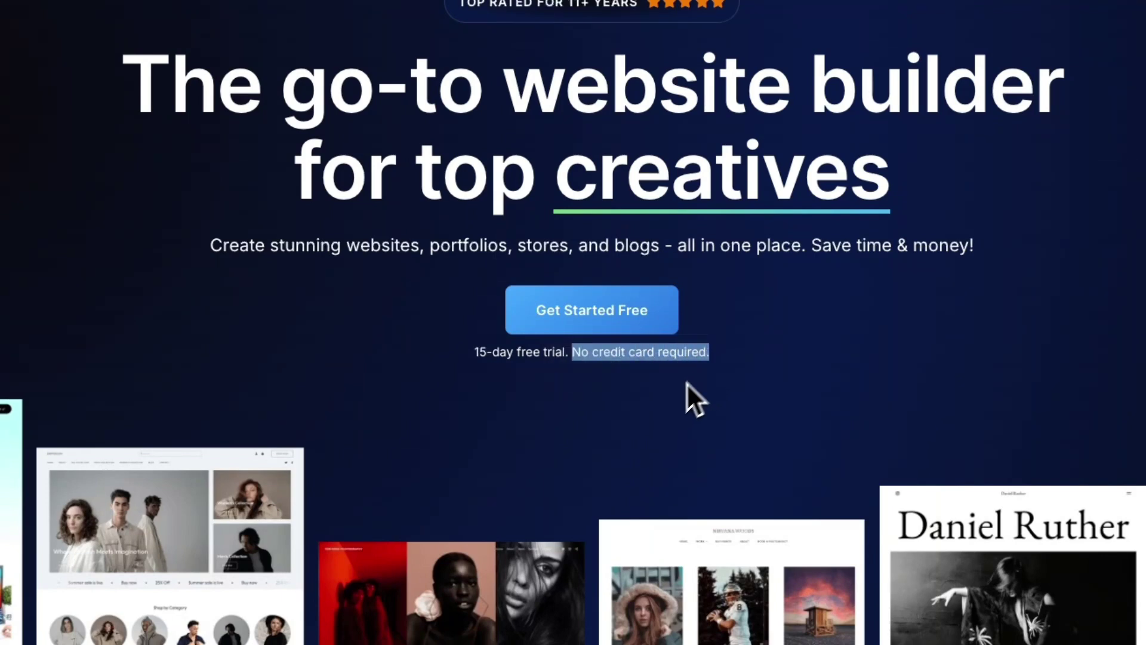
click(671, 396)
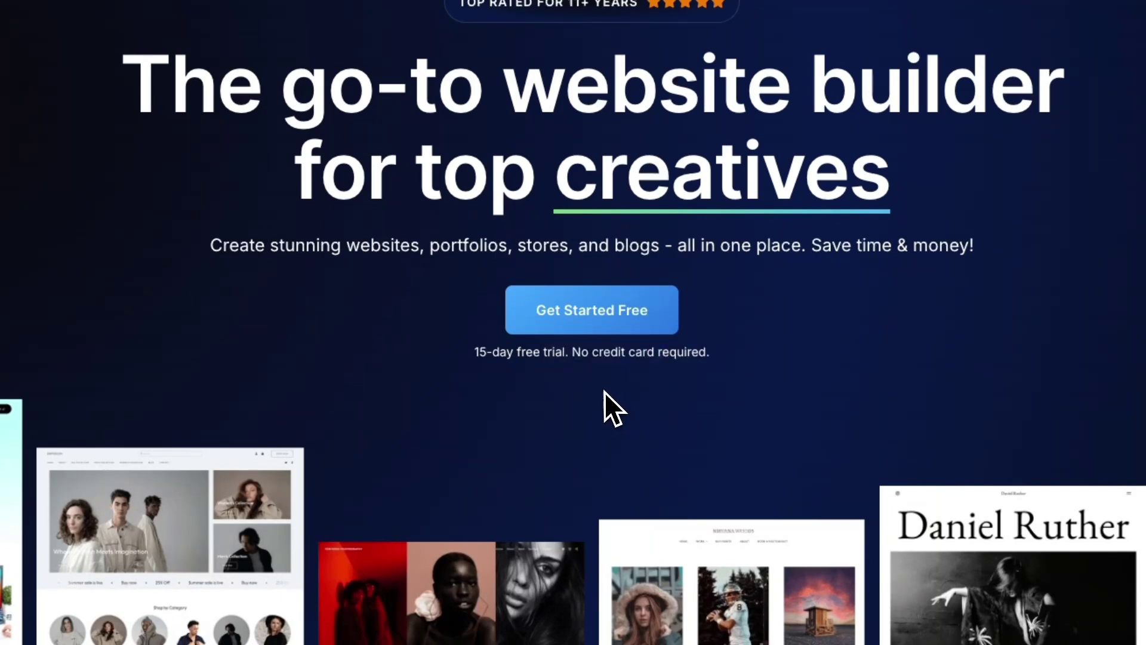
click(576, 316)
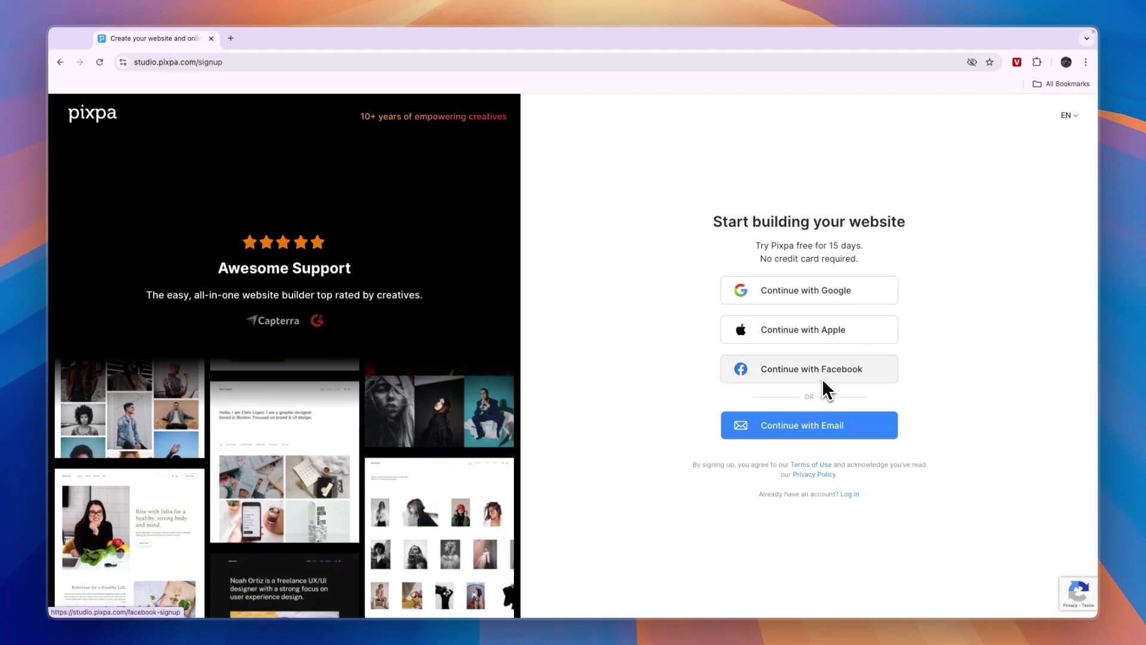
- Complete sign-up and show the full template gallery
click(800, 425)
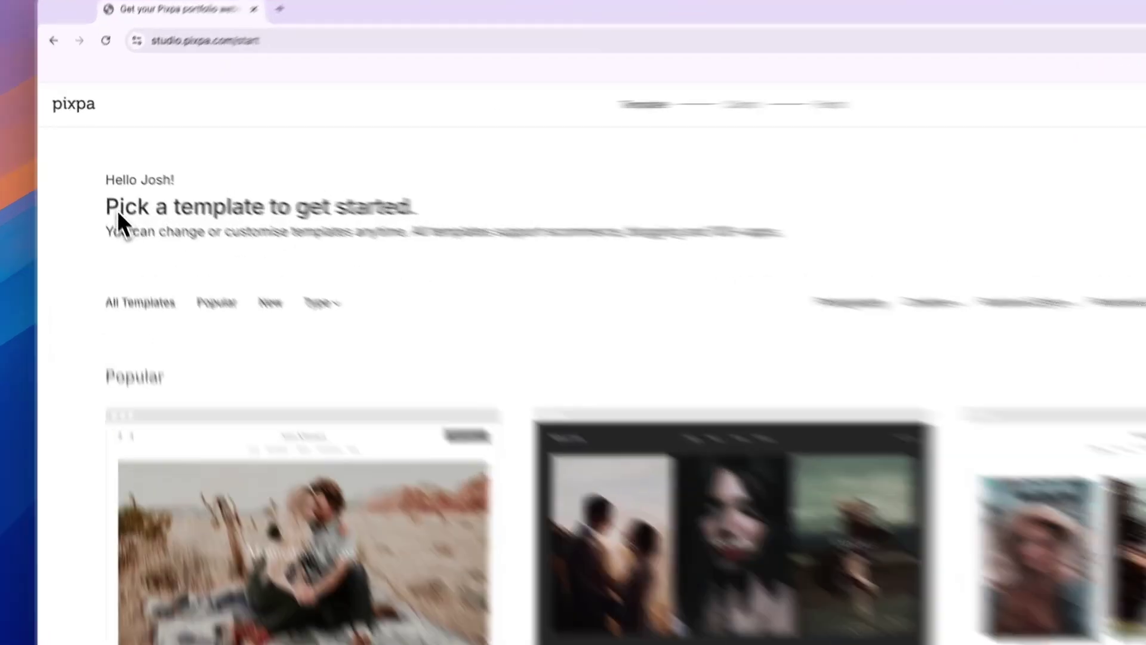
drag(100, 189, 335, 189)
click(389, 224)
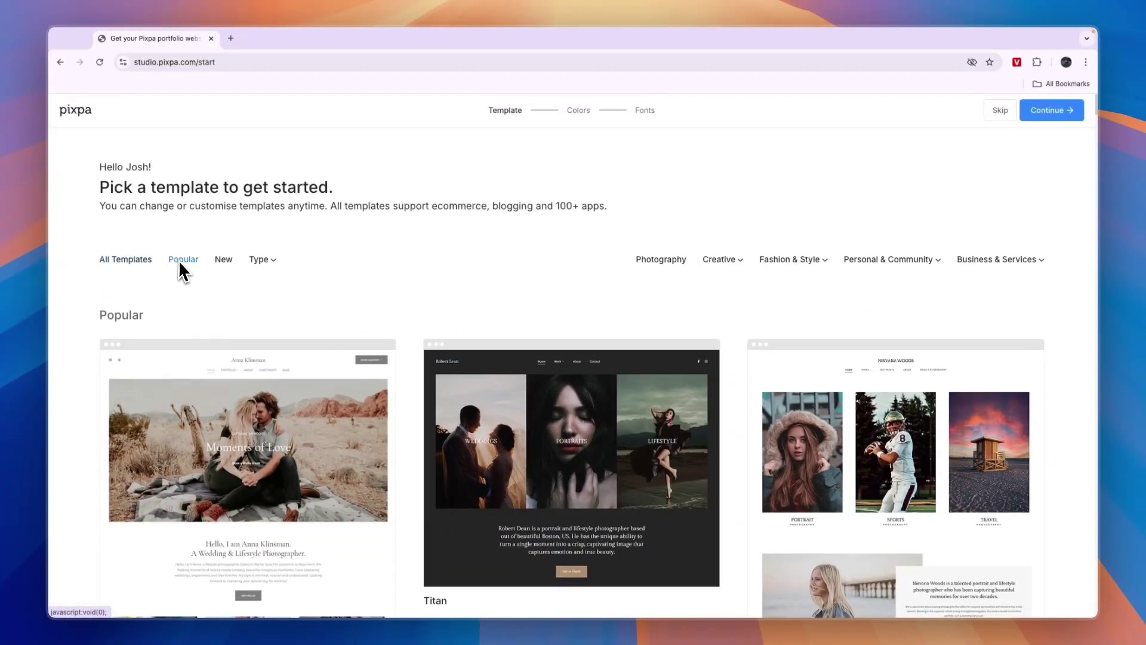
click(180, 260)
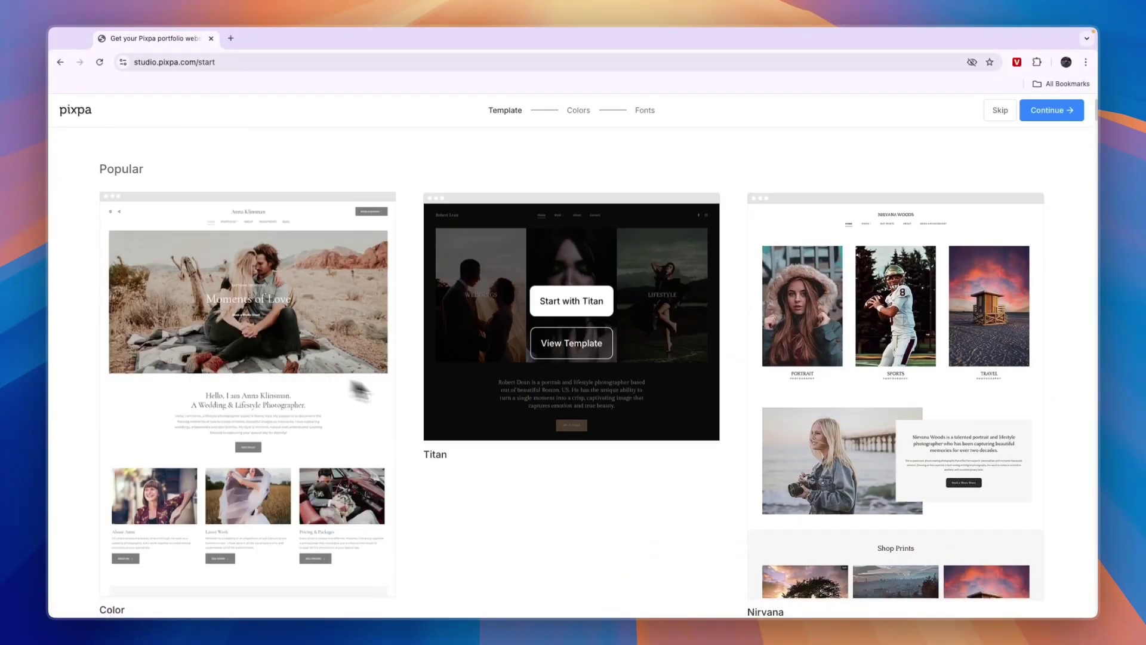
scroll(366, 328, down, 10)
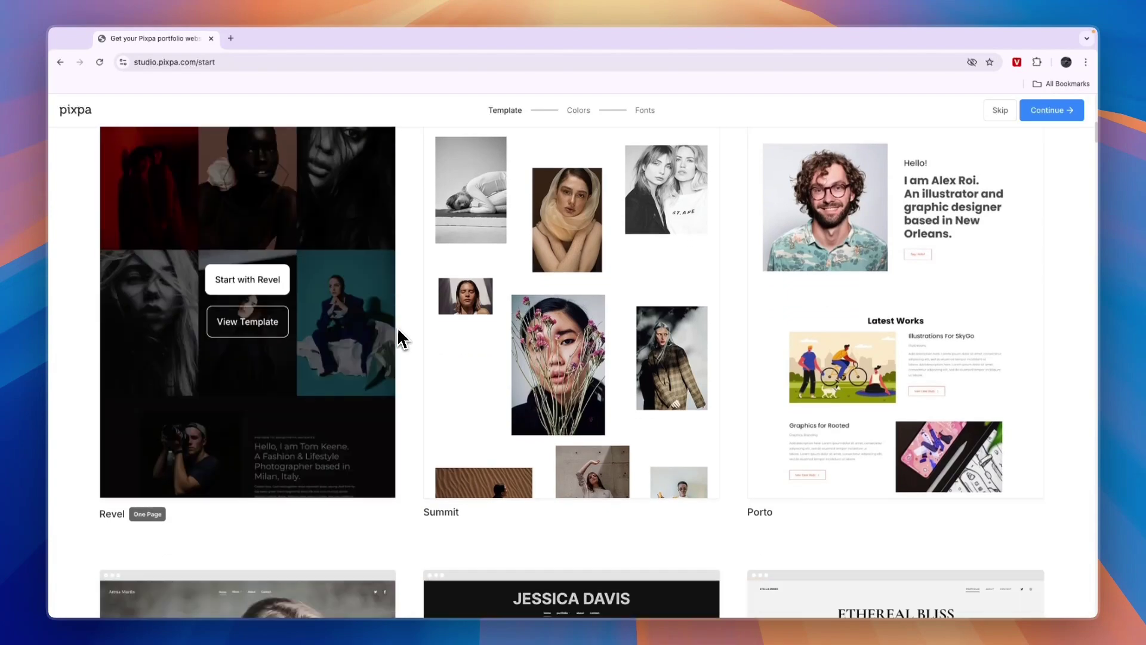
scroll(408, 367, up, 15)
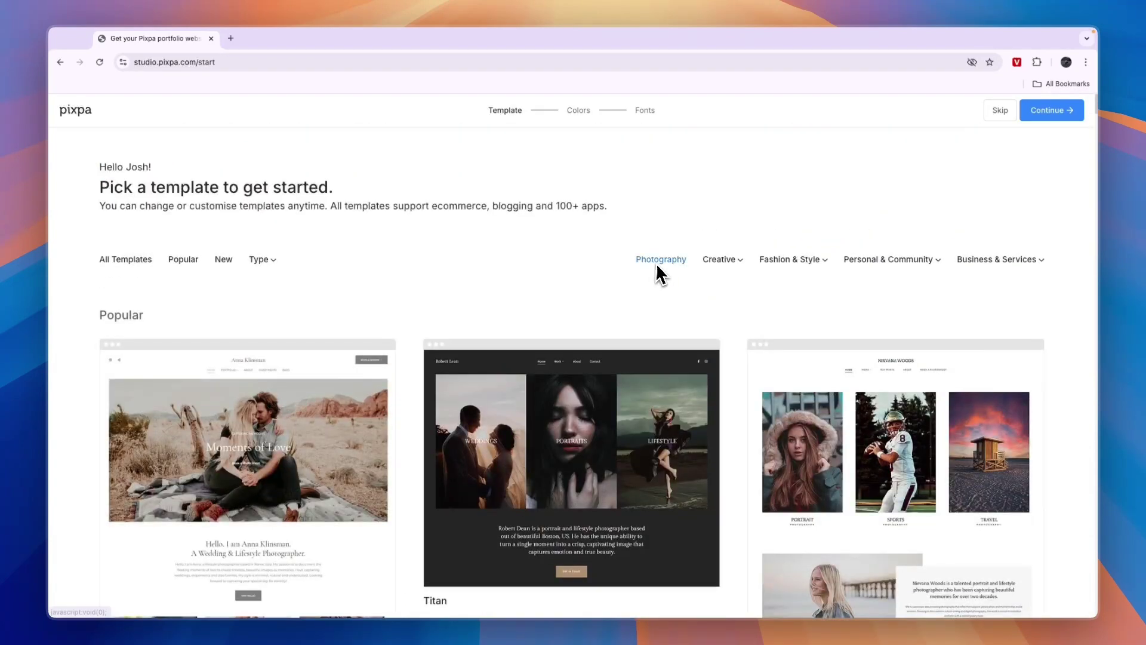
- Filter the template gallery to Photography templates and browse them
mouse_move(731, 266)
mouse_move(745, 297)
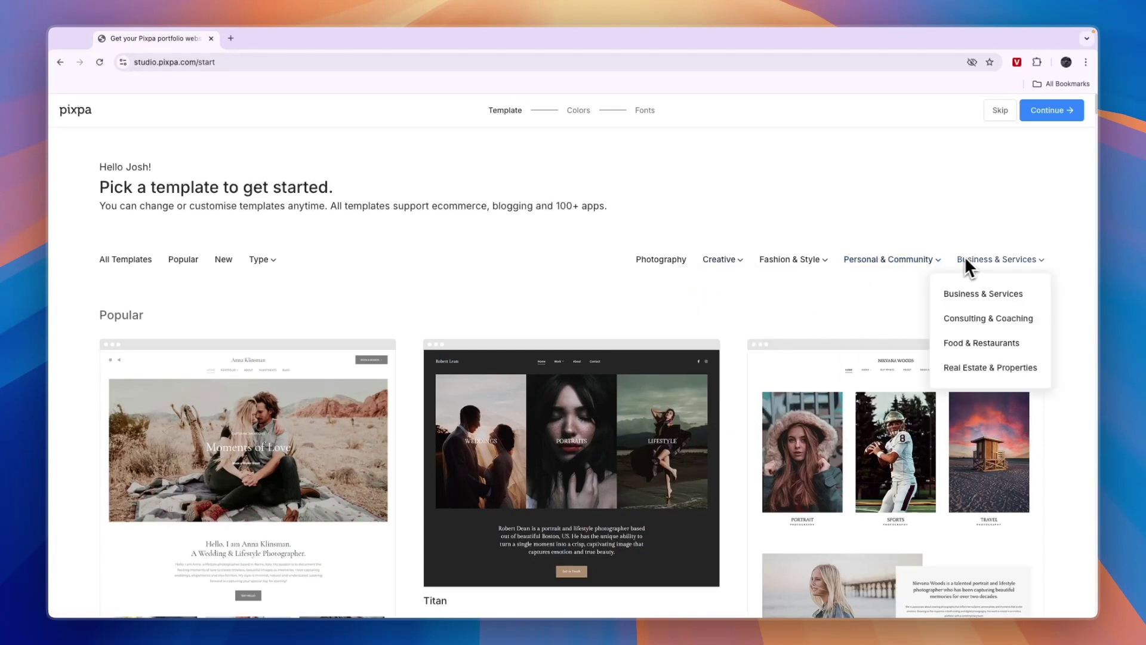
mouse_move(929, 258)
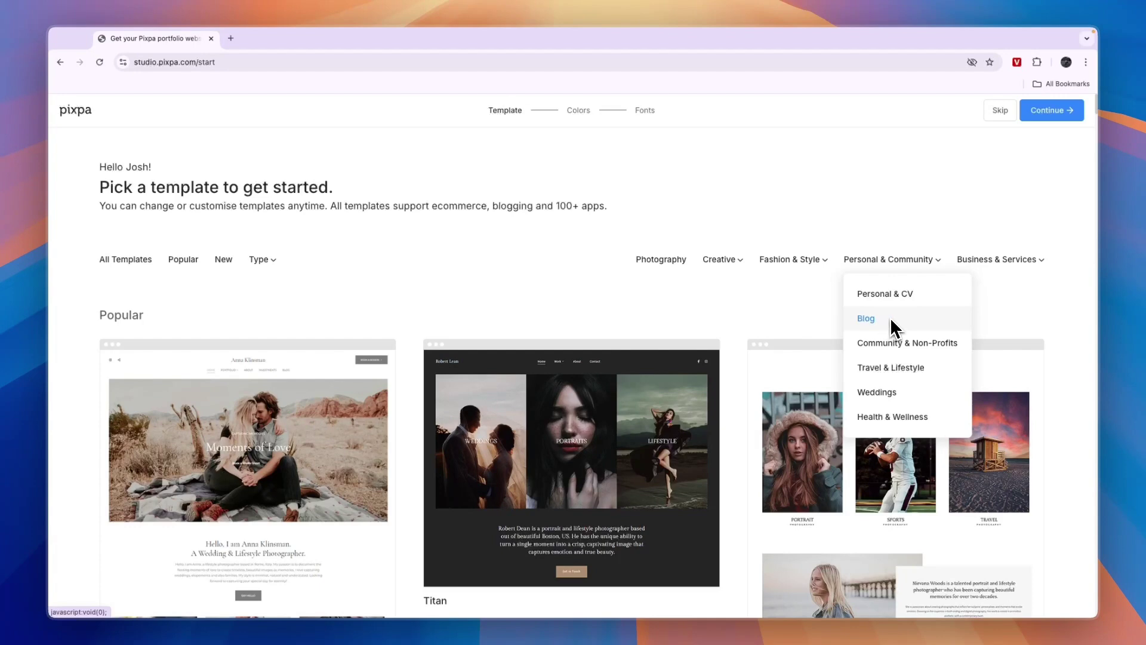
mouse_move(995, 269)
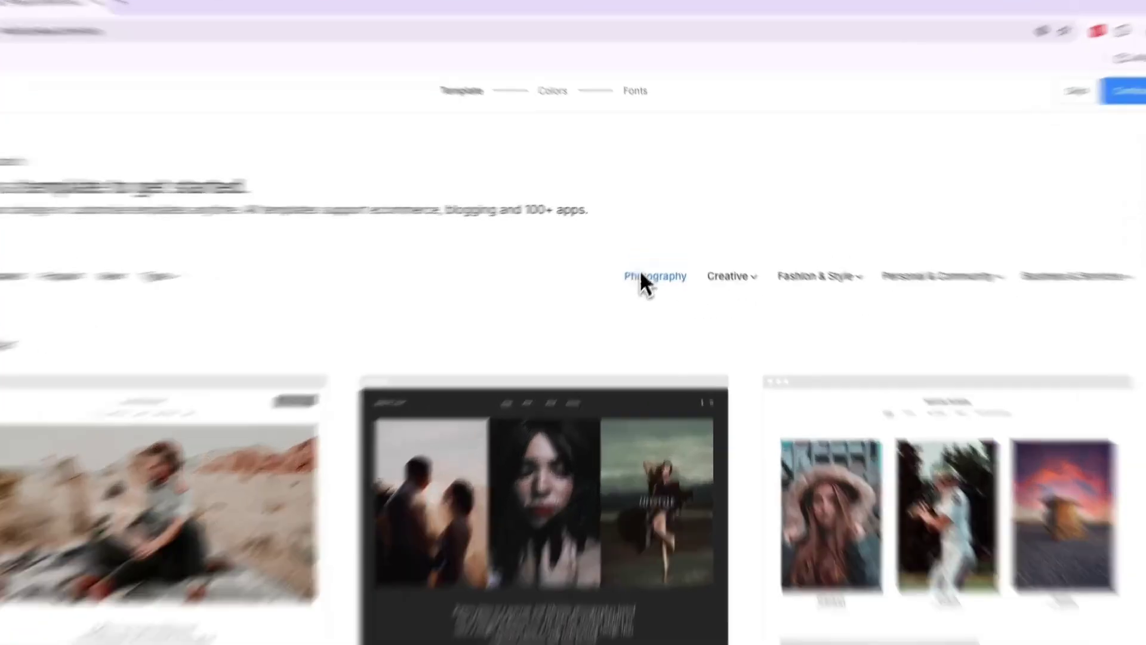
click(641, 258)
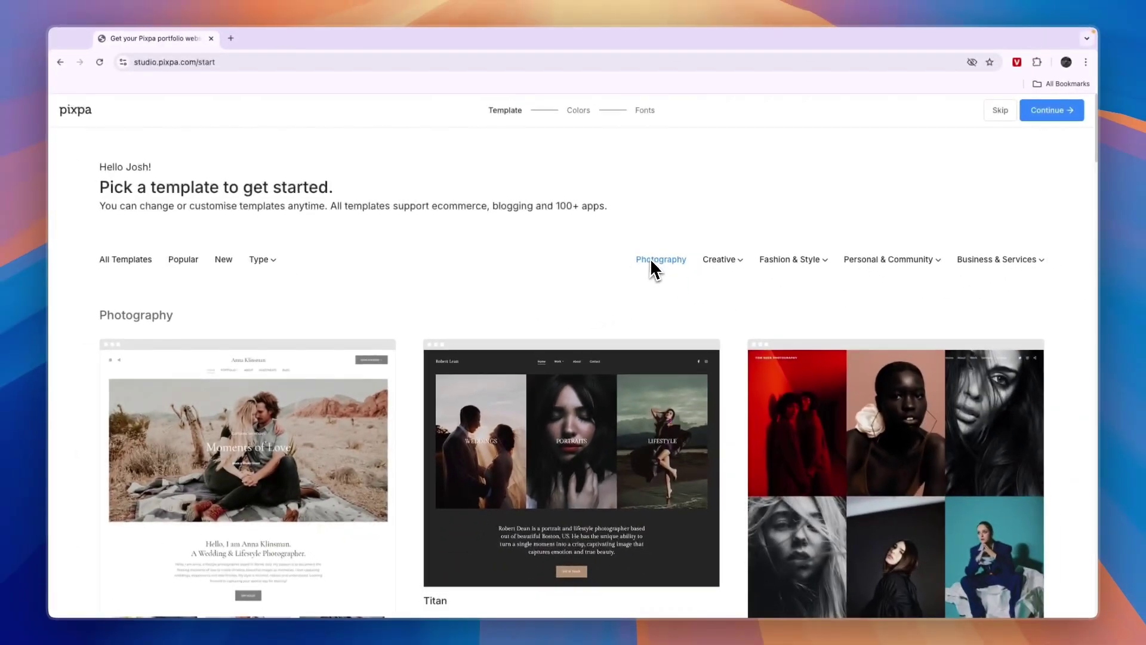
scroll(634, 312, down, 2)
mouse_move(581, 341)
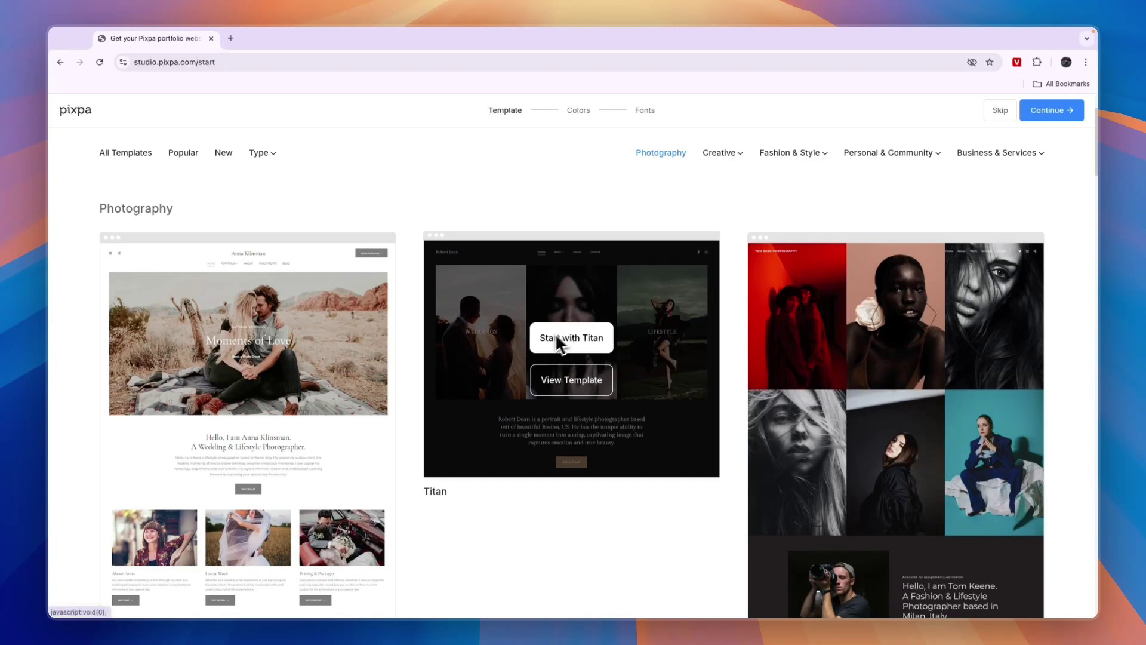
scroll(501, 334, down, 2)
mouse_move(332, 327)
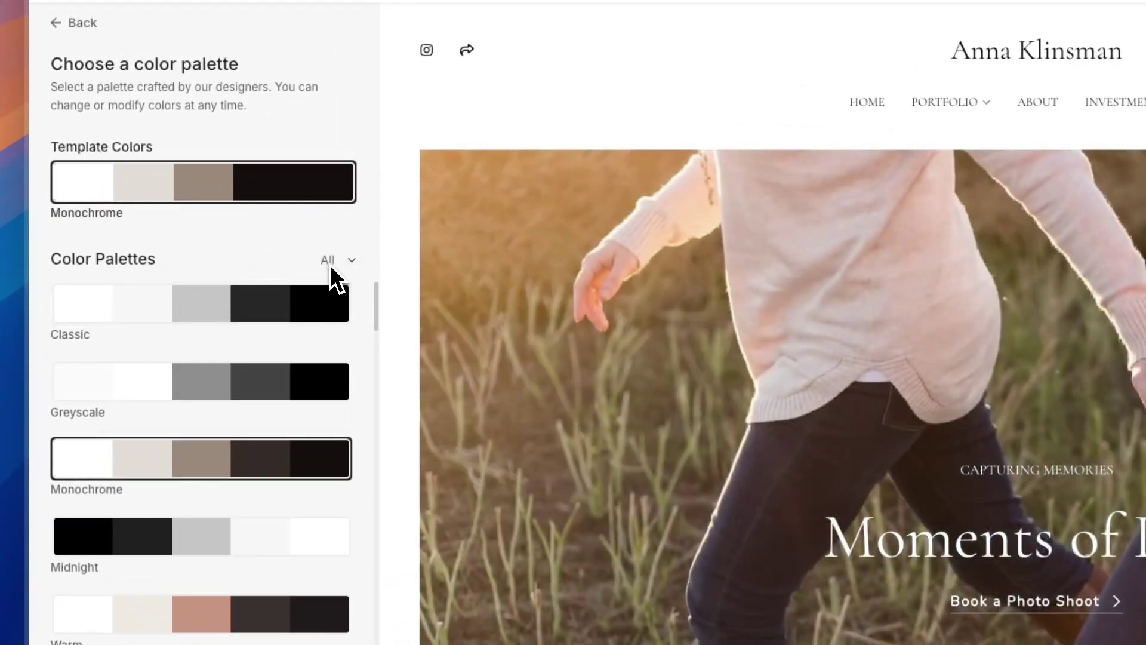
- Show Bold colour palettes, try Arctic and Neon, then continue to the font step
click(329, 261)
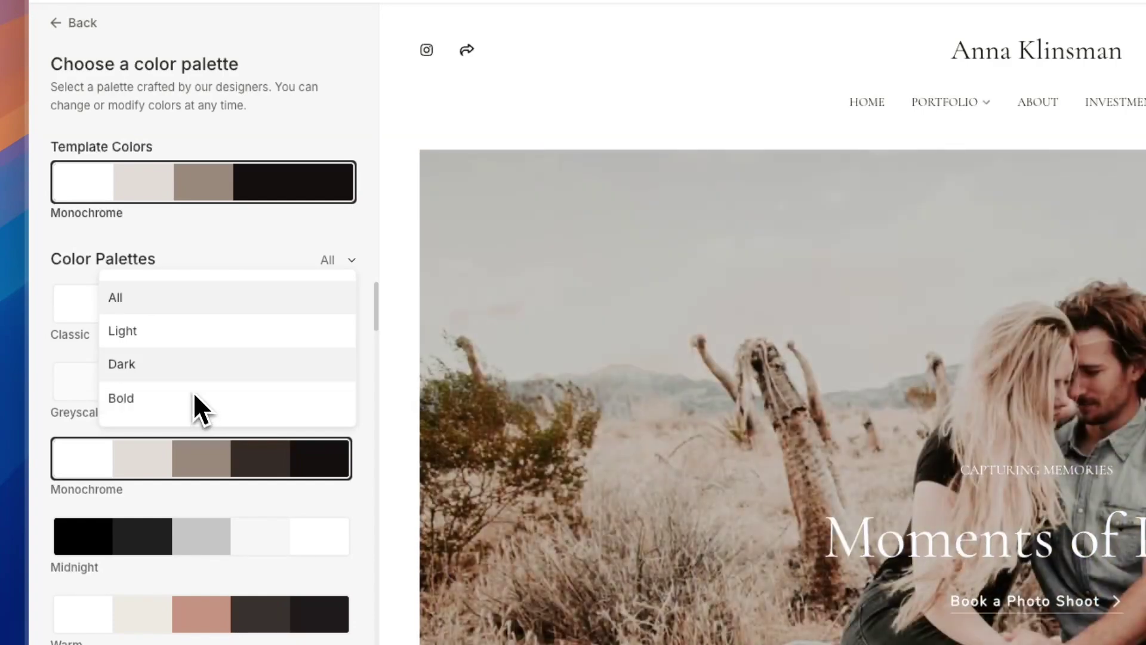
click(195, 395)
click(219, 307)
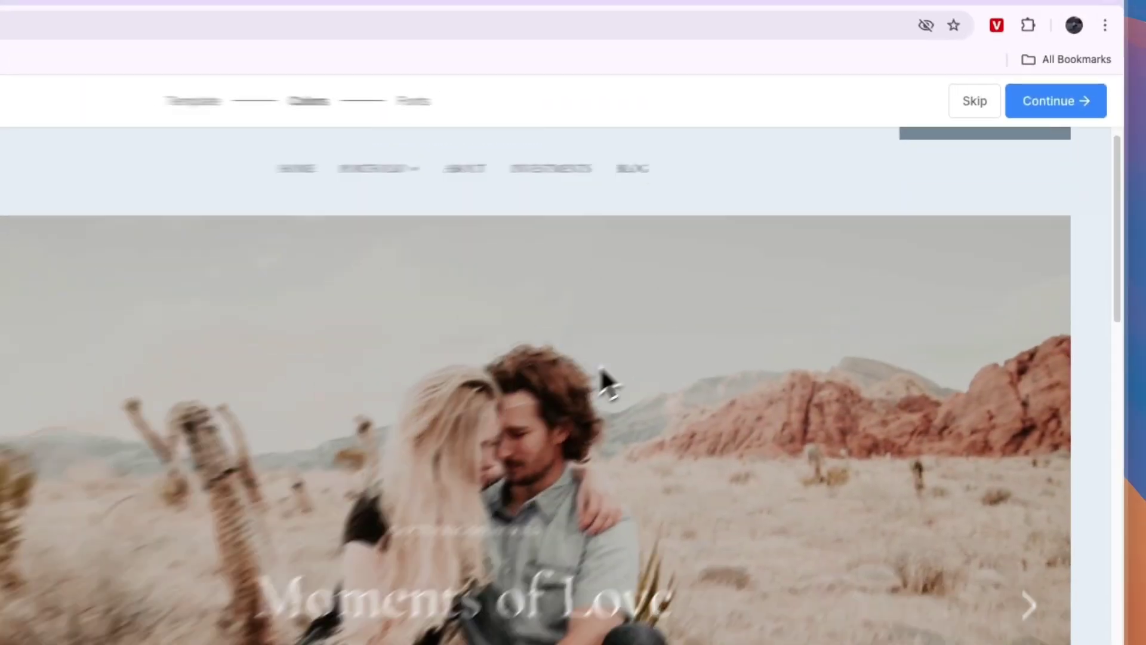
scroll(601, 373, down, 10)
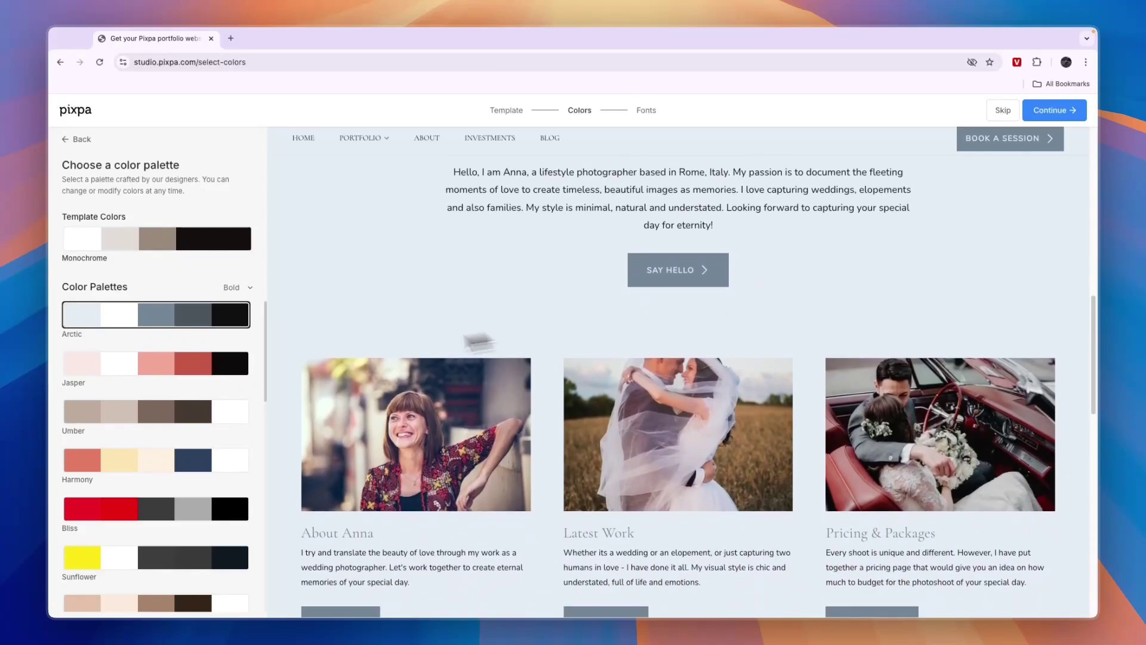
scroll(149, 448, down, 4)
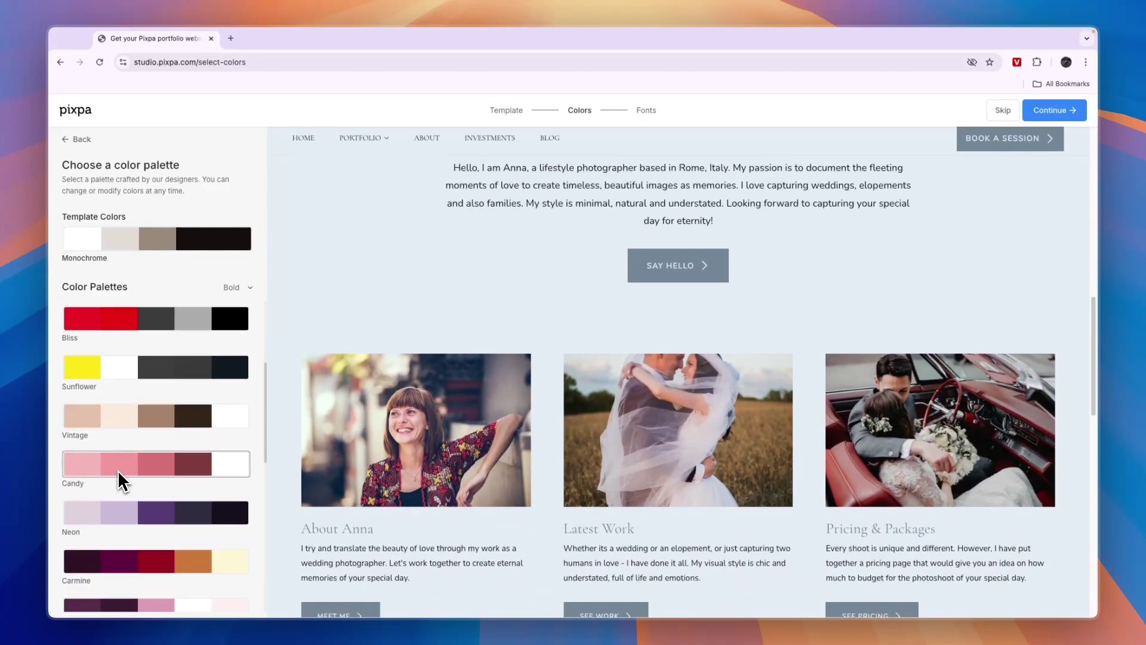
click(109, 507)
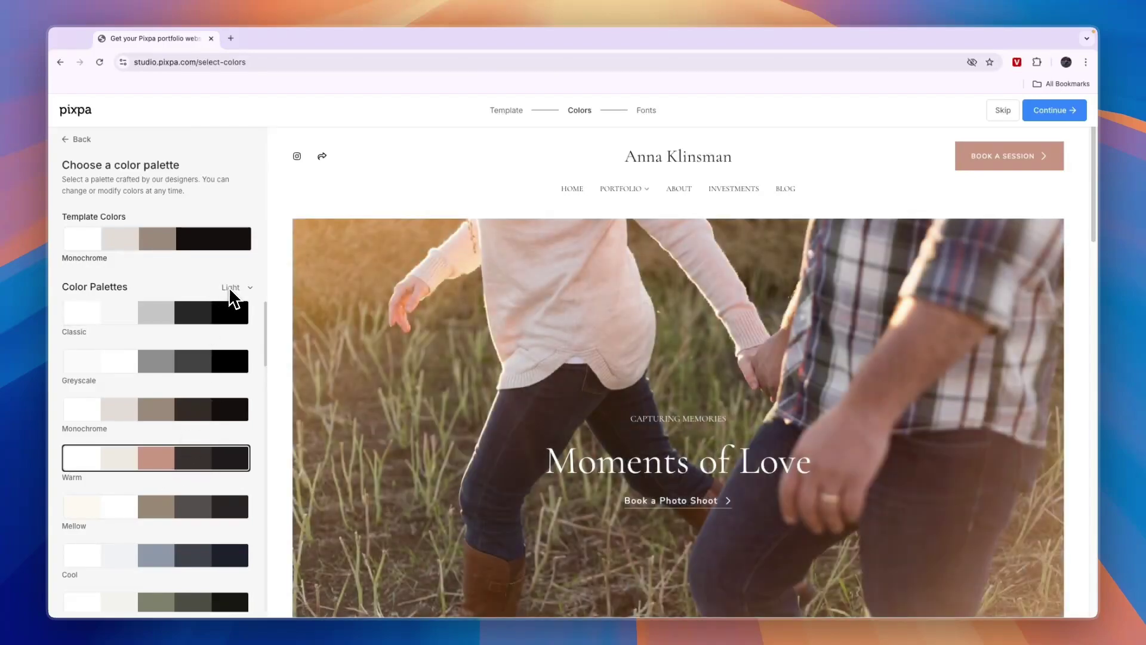
scroll(866, 405, down, 10)
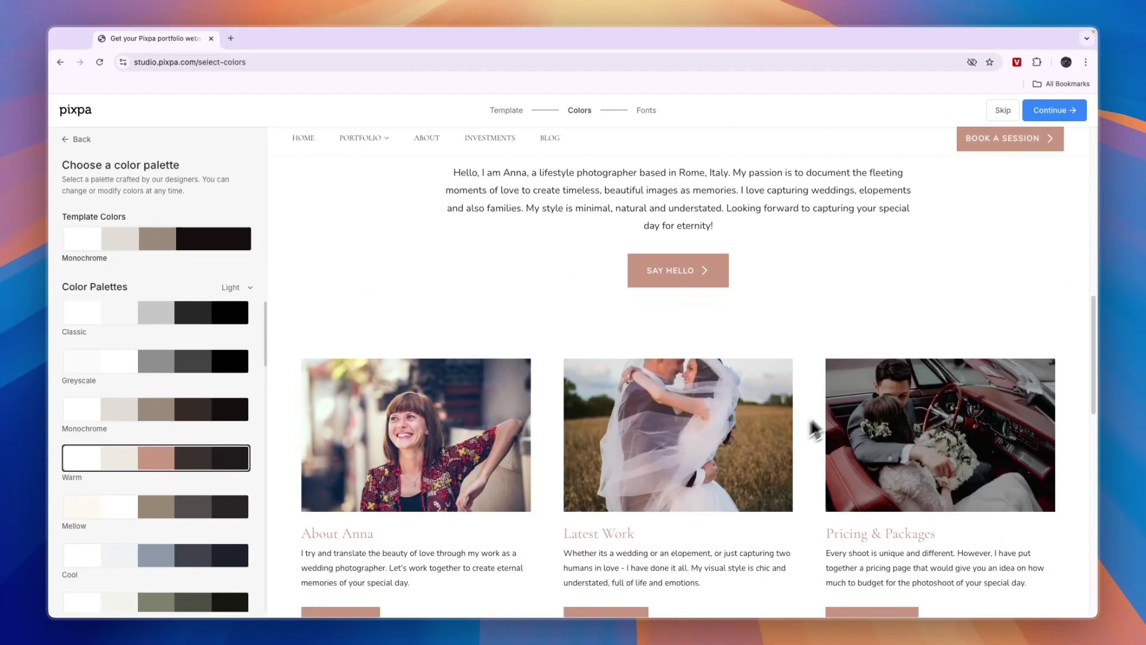
scroll(833, 295, up, 10)
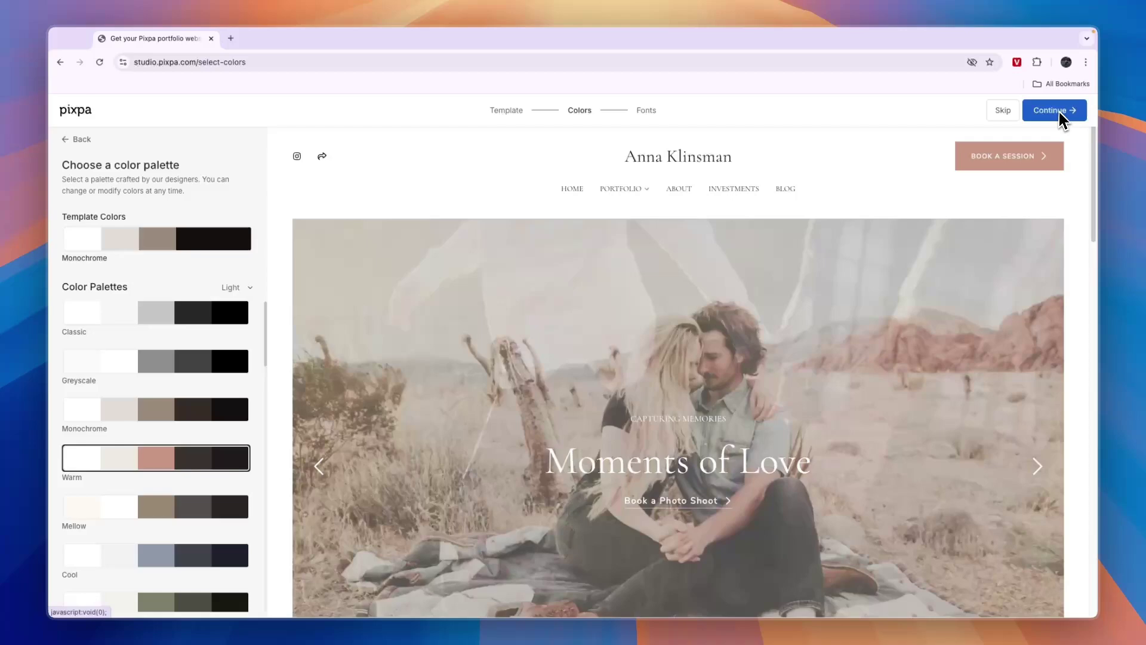
click(1059, 110)
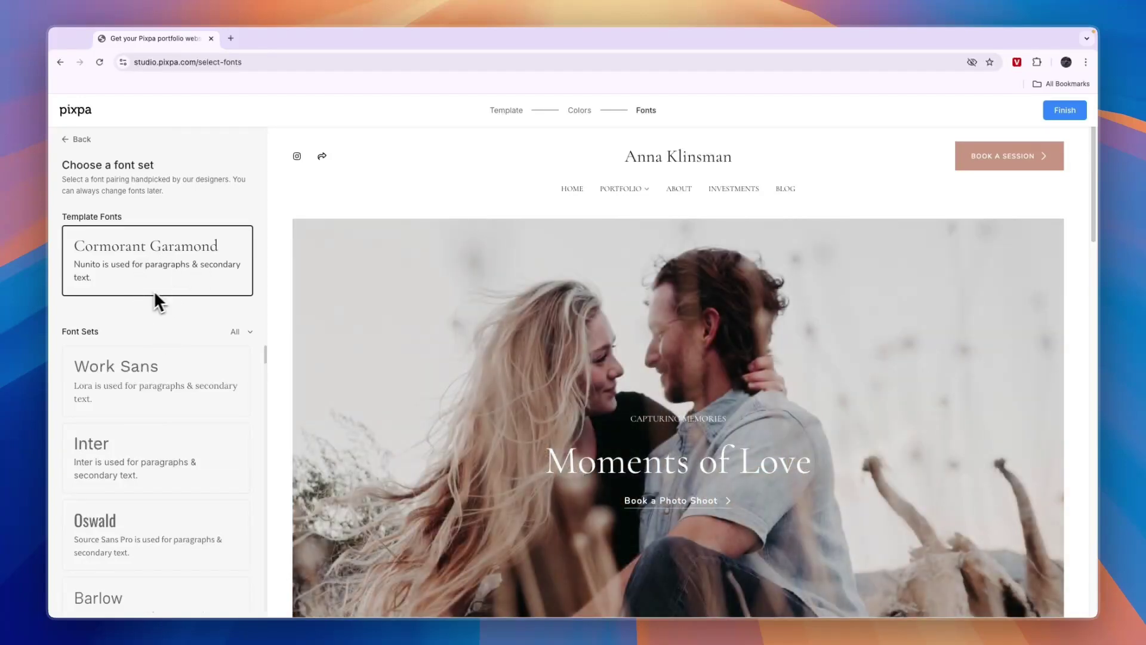
- Apply the Inter font set from All font sets and finish setup
click(239, 332)
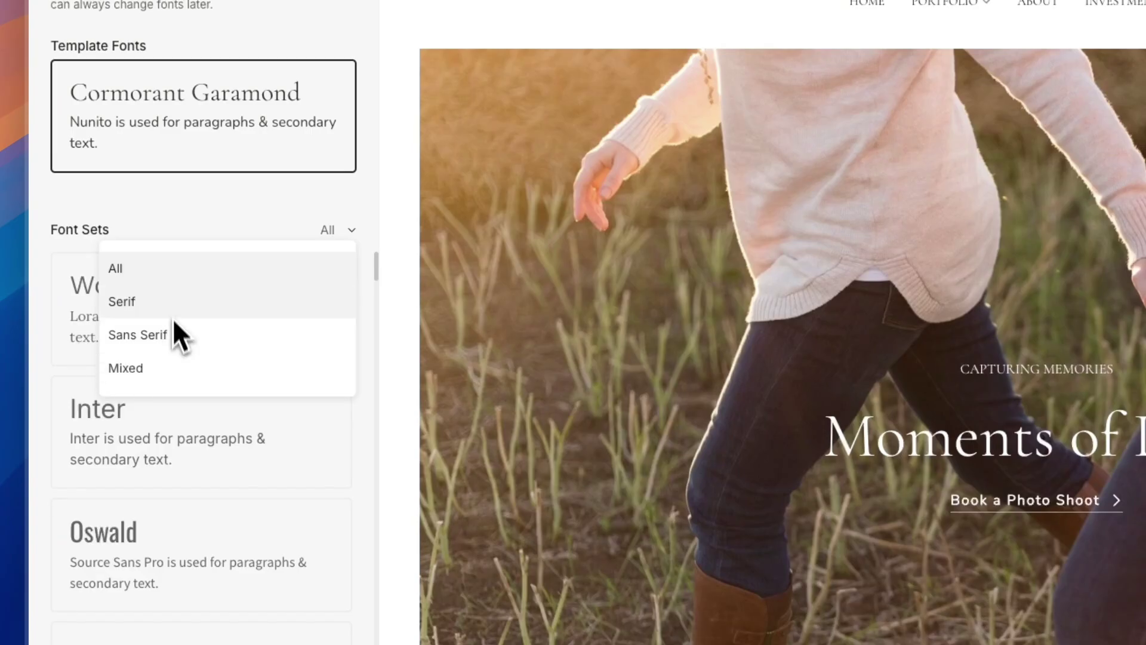
click(188, 239)
scroll(203, 329, down, 1)
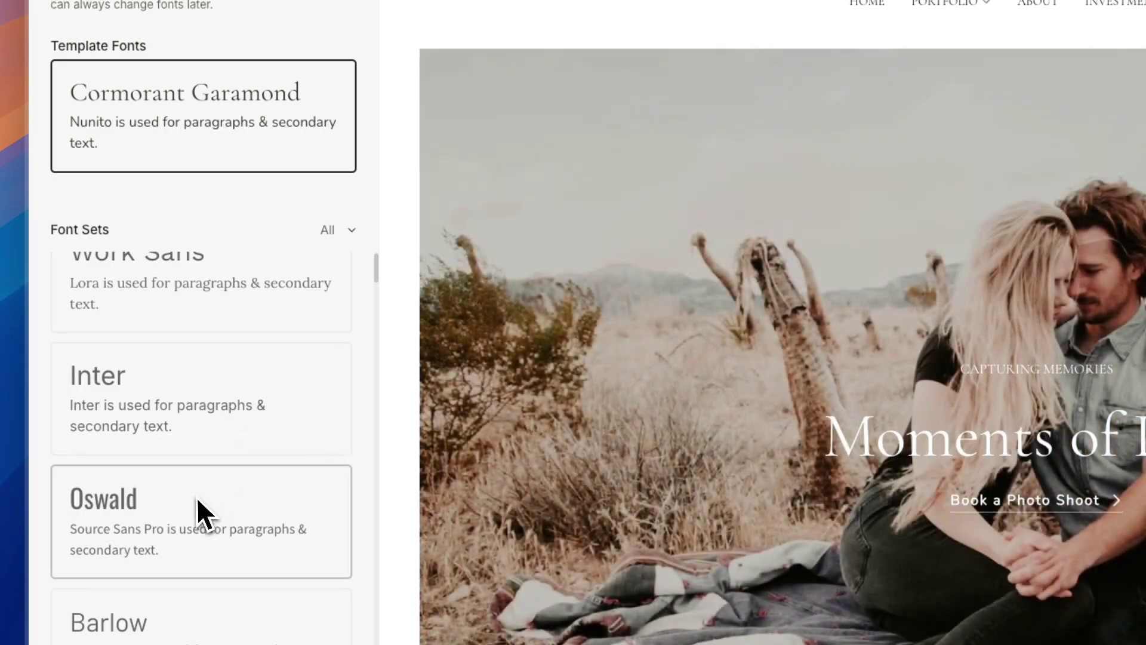
click(132, 385)
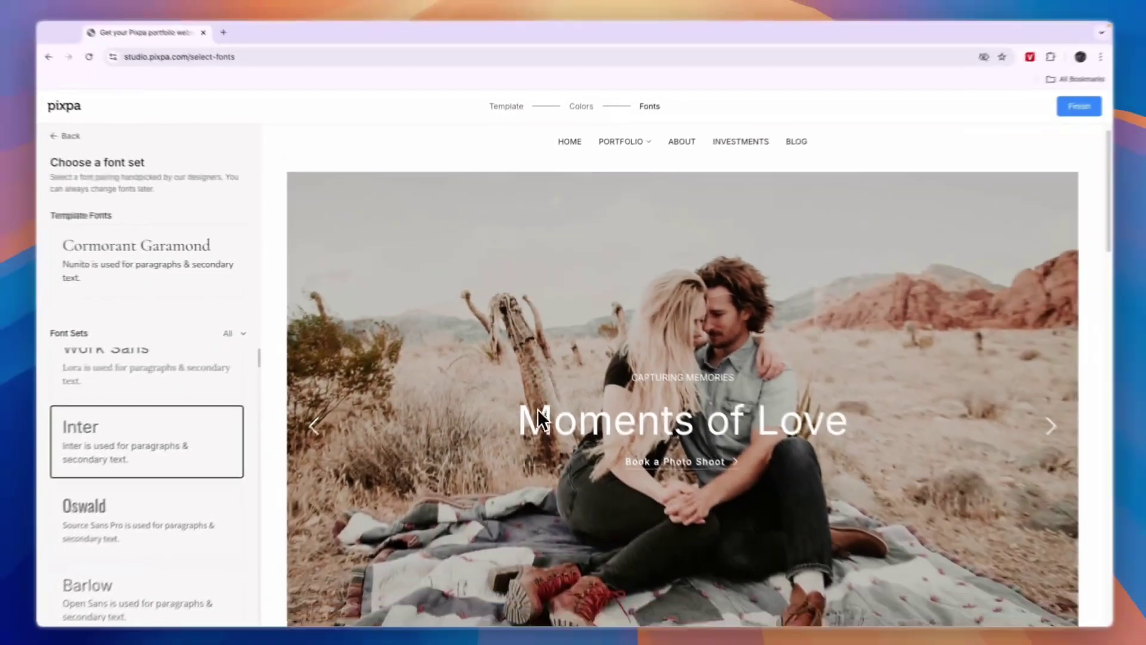
scroll(531, 418, down, 10)
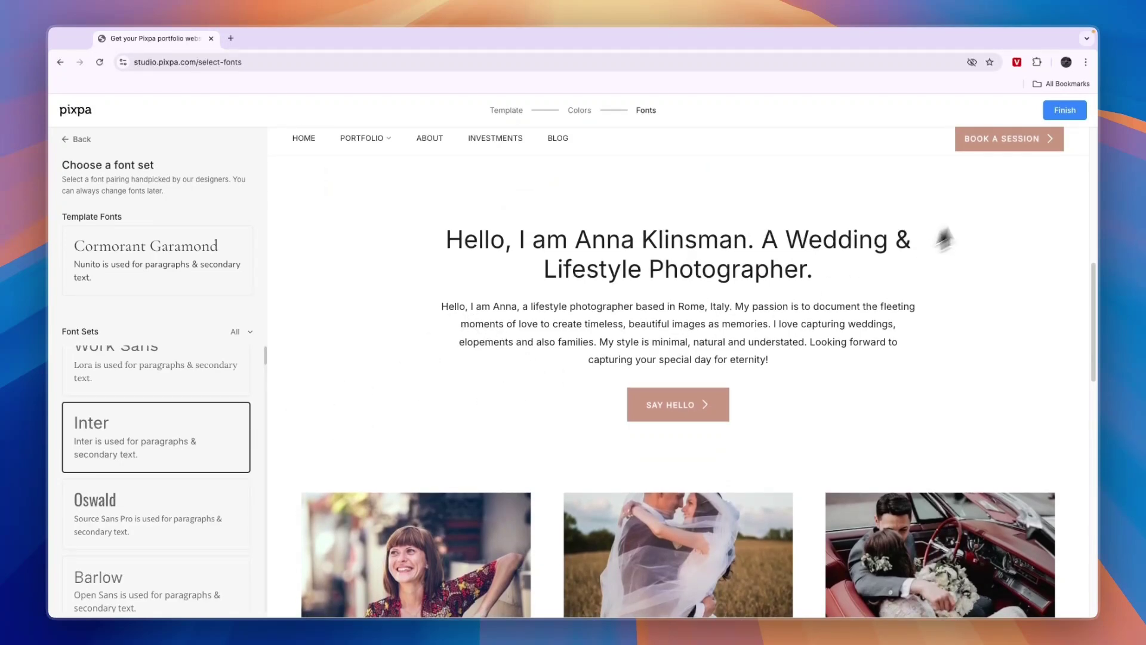
click(1064, 111)
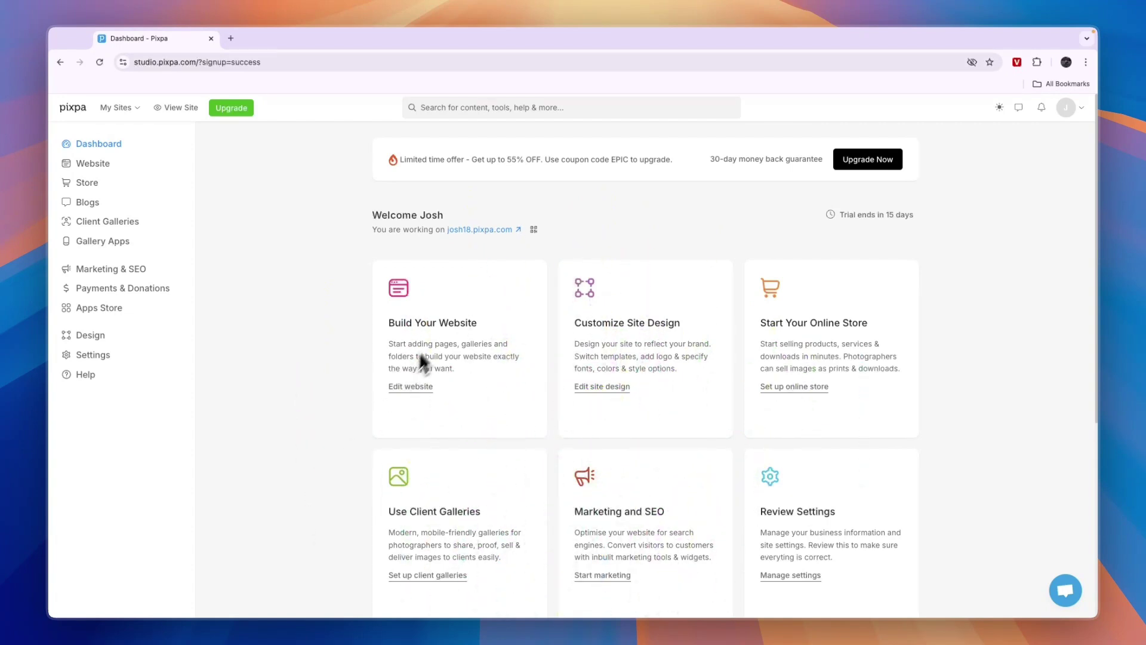
- View the live 'Moments of Love' site in a new tab, then close it
click(477, 232)
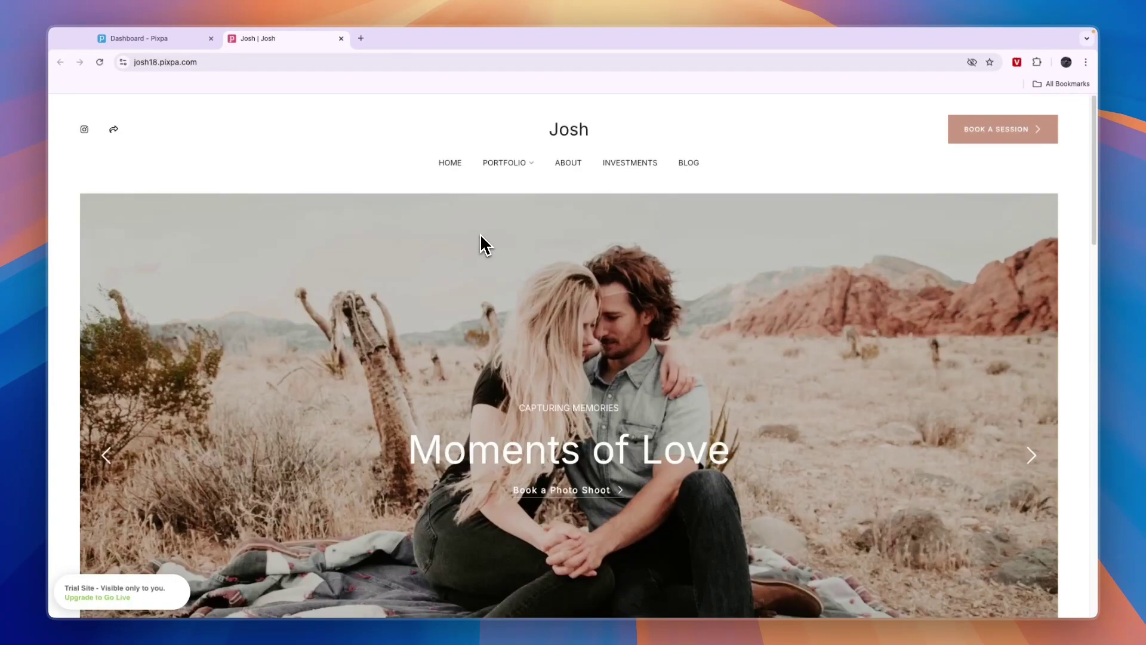
scroll(469, 358, down, 10)
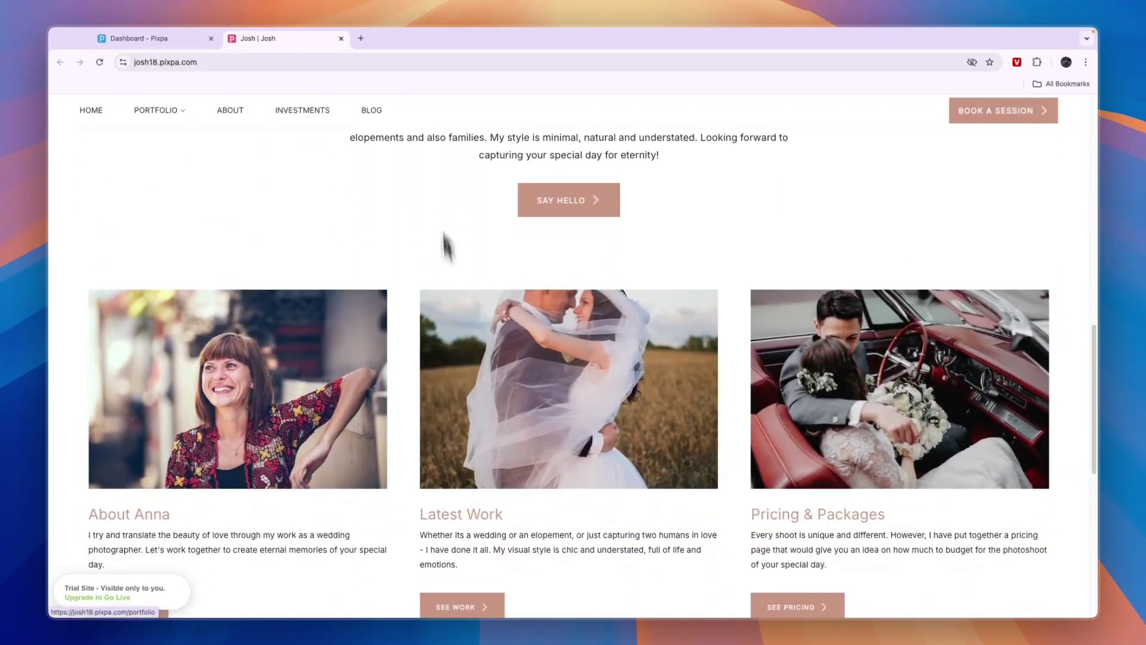
click(341, 38)
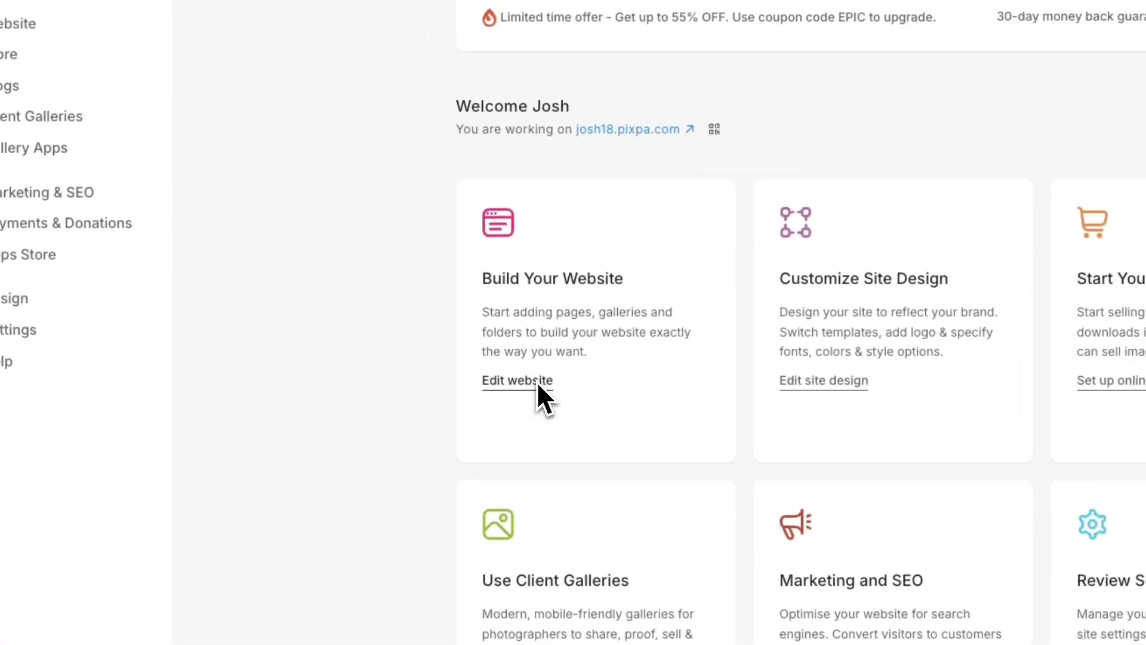
- Enter the website editor and delete the Book a Session page
click(536, 382)
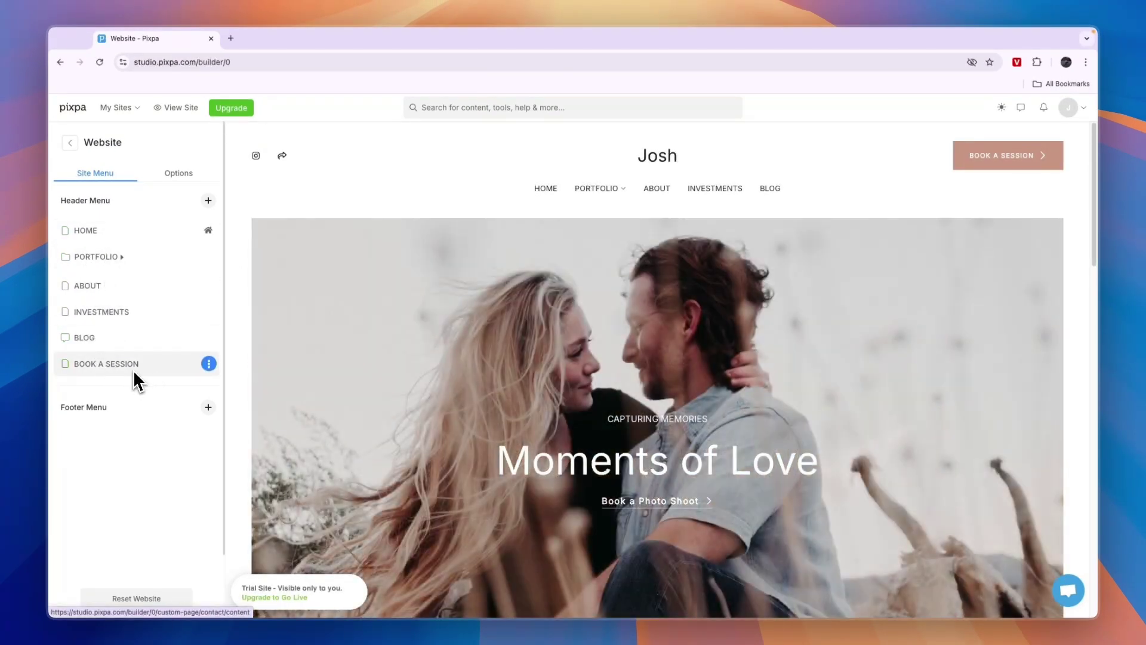
click(209, 363)
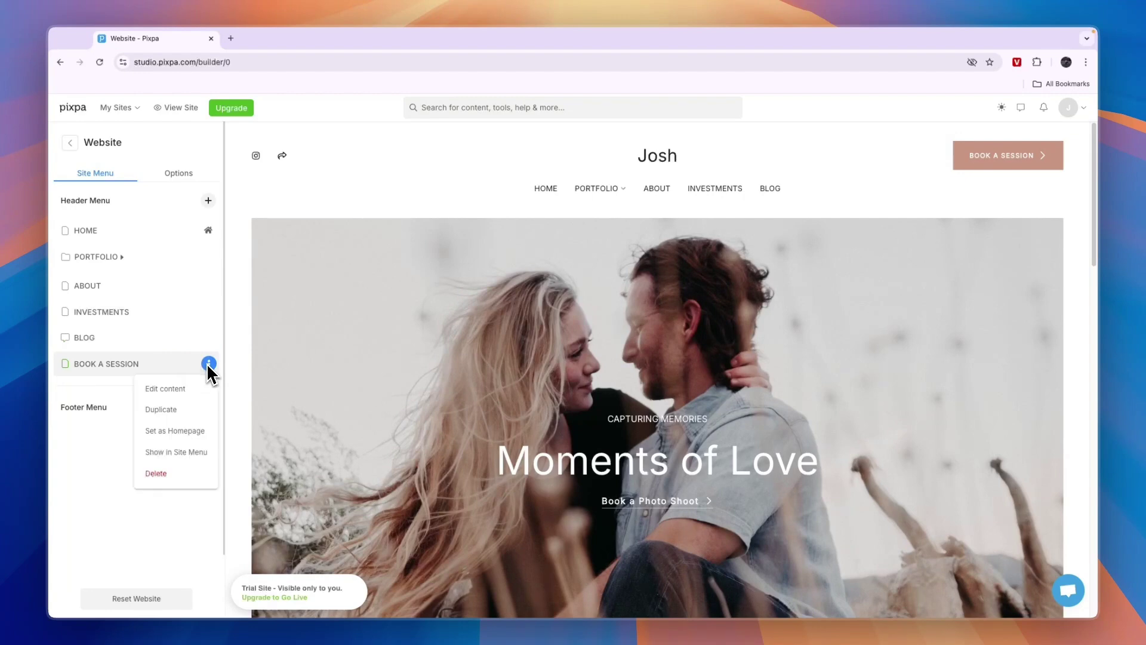
click(162, 389)
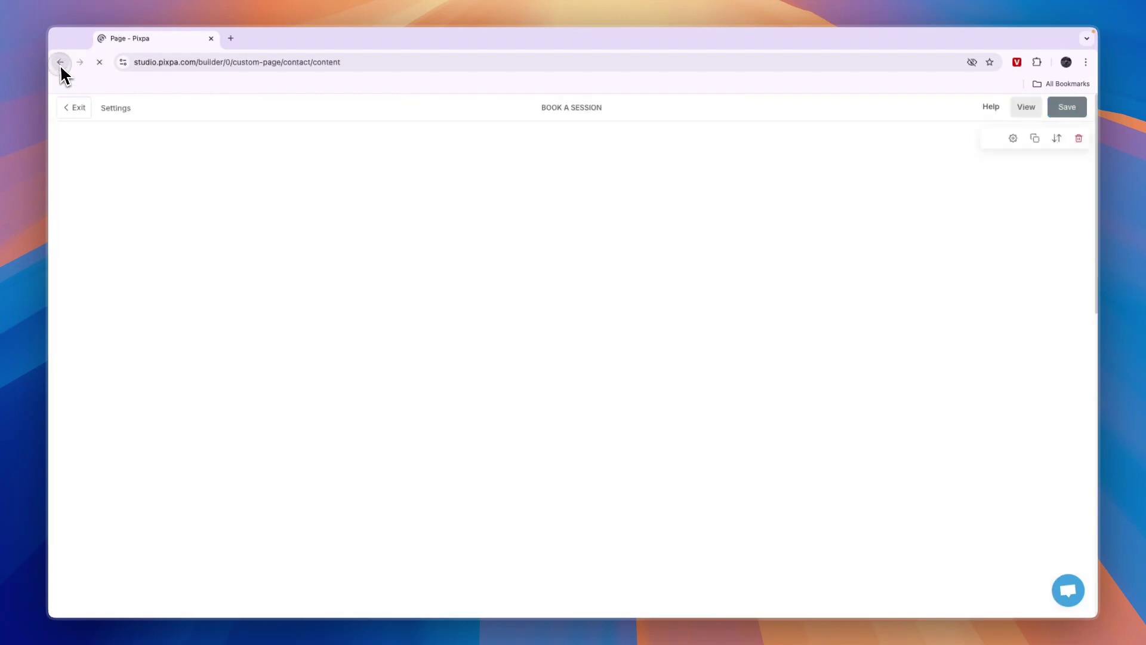
click(60, 63)
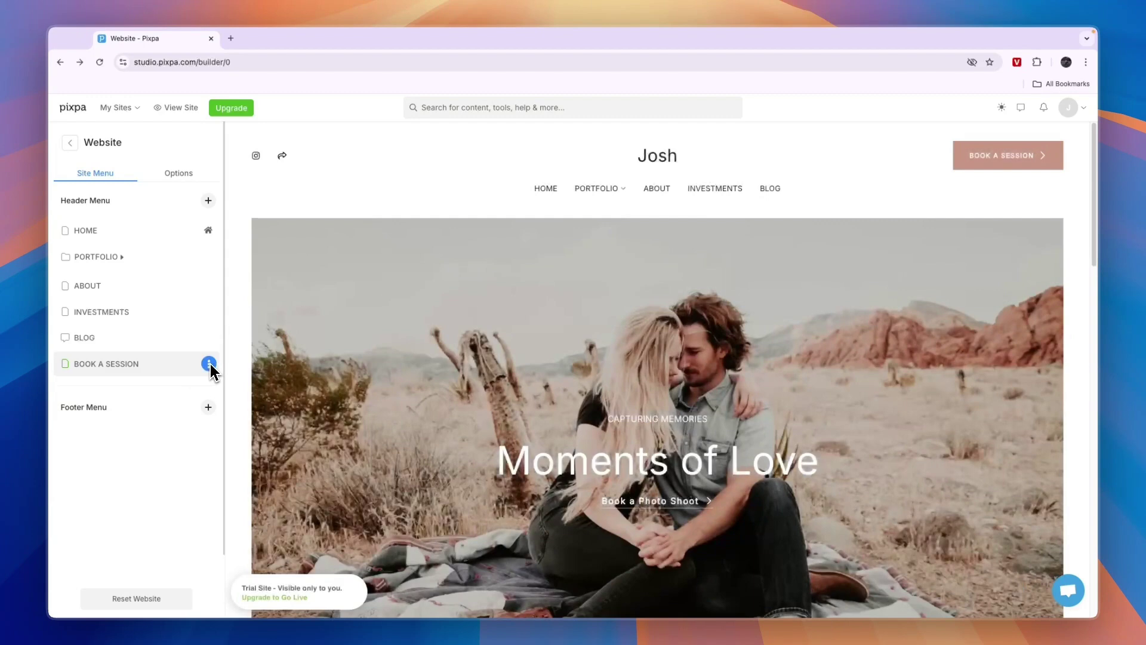
click(209, 364)
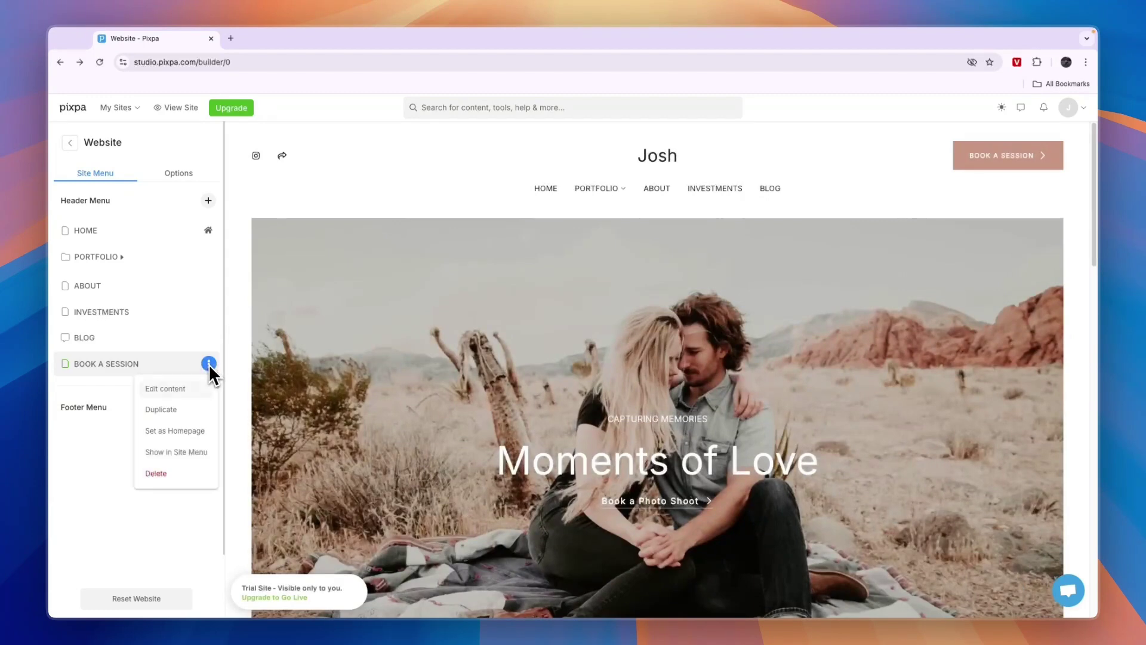
click(167, 472)
click(588, 377)
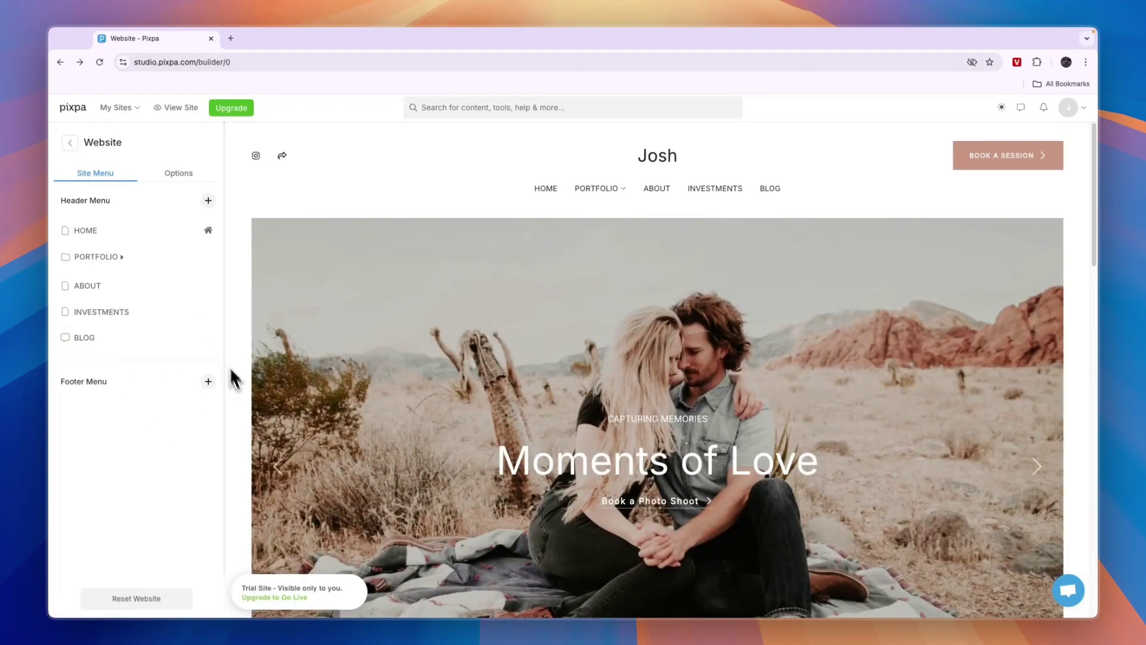
- Delete the Blog page, then expand Portfolio and review Gallery 1's photos
click(209, 338)
click(202, 447)
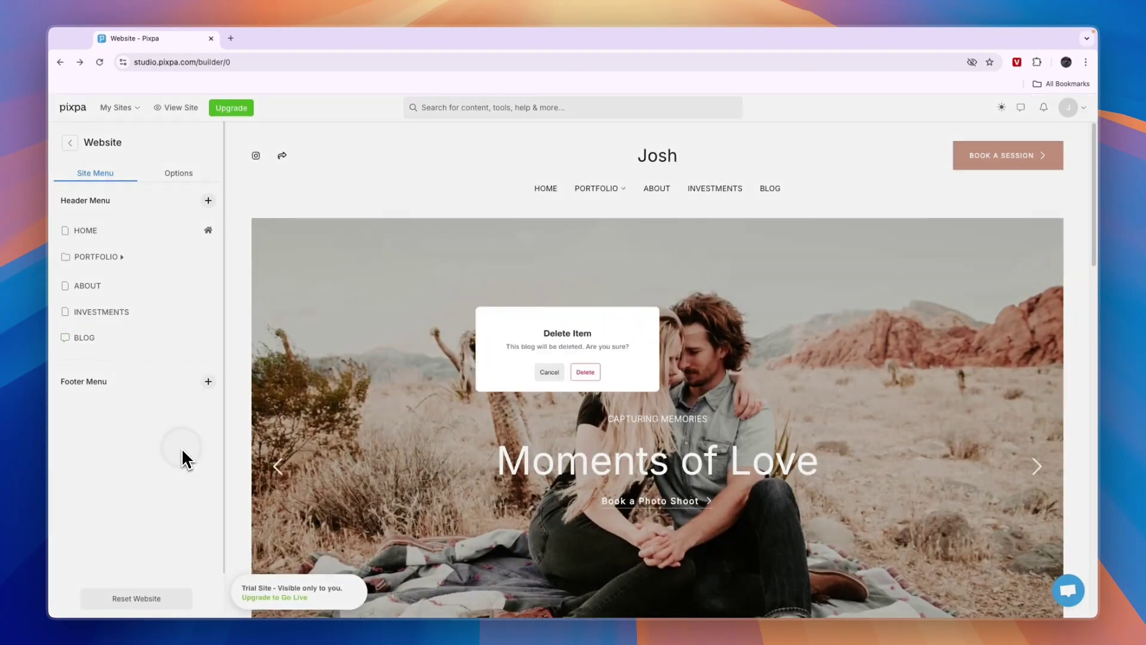
click(585, 375)
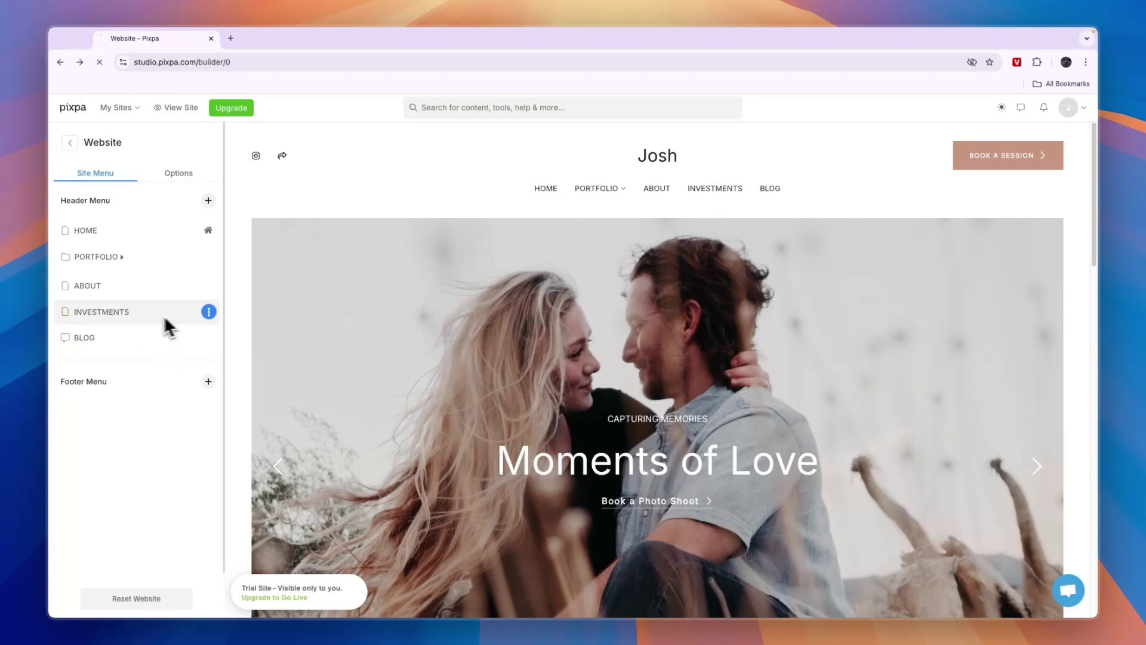
click(209, 311)
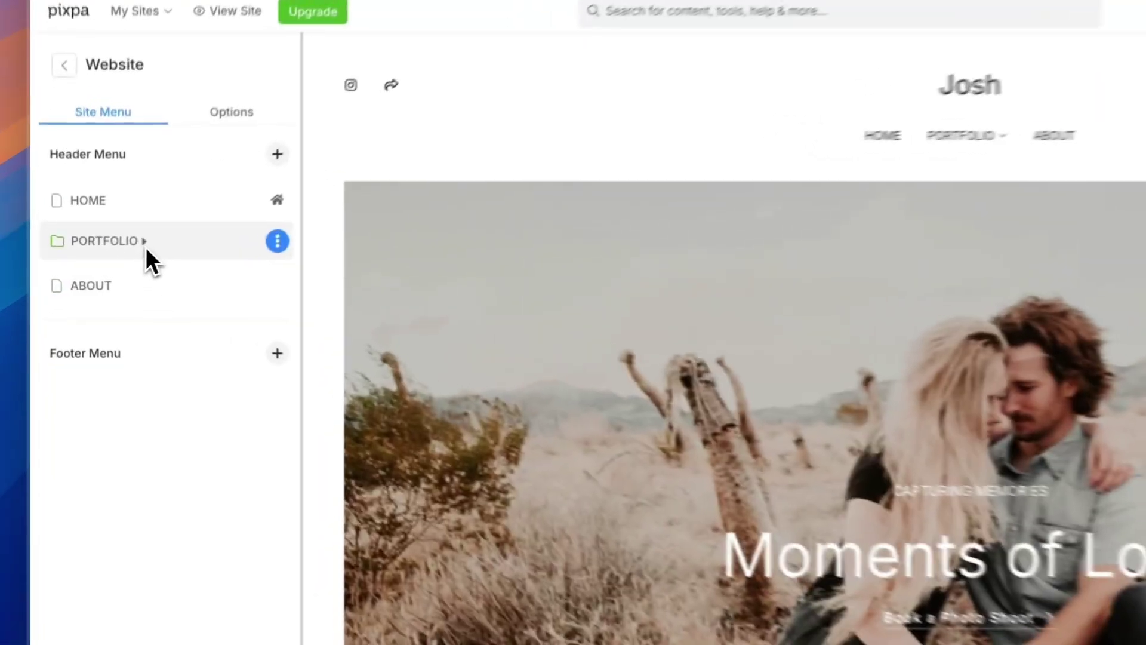
click(122, 257)
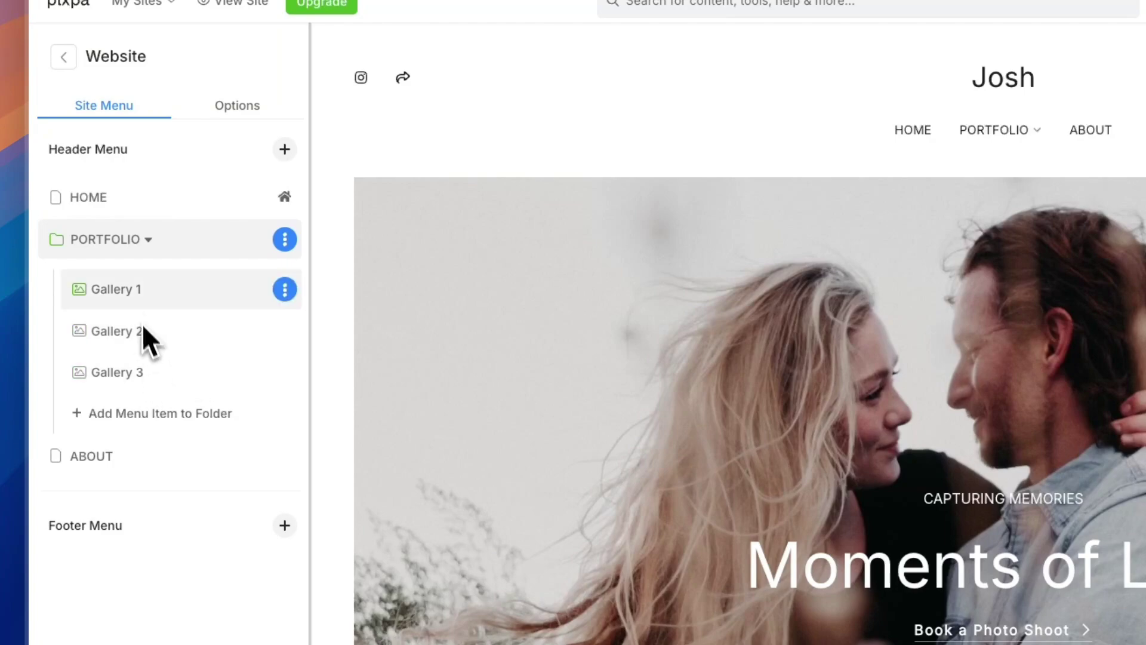
click(126, 296)
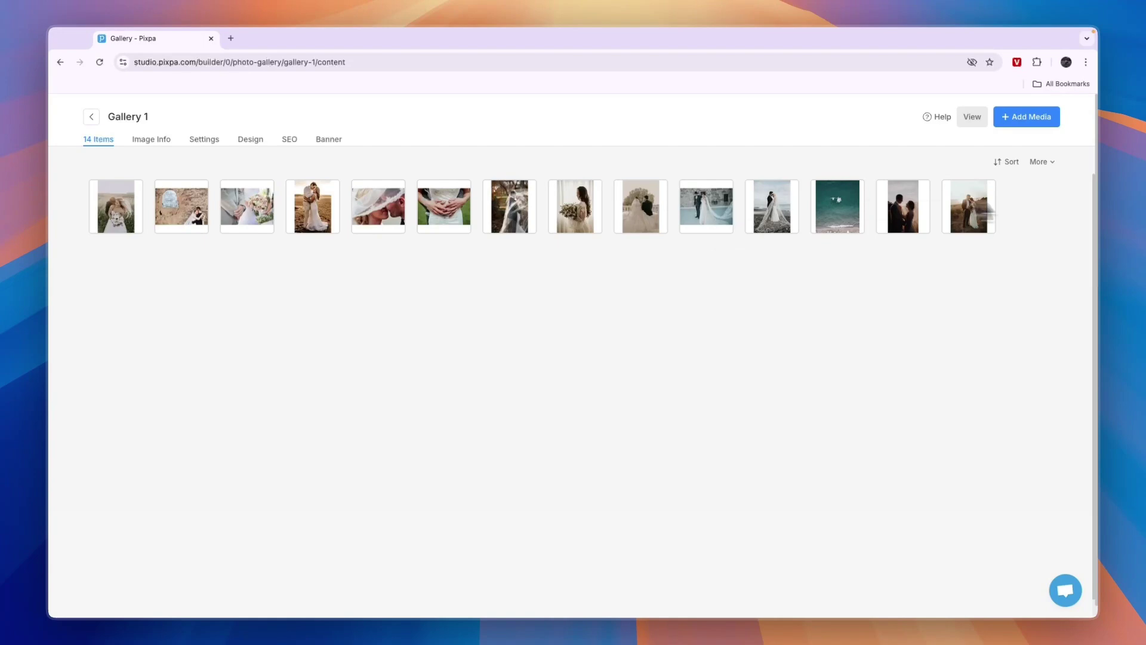
click(92, 118)
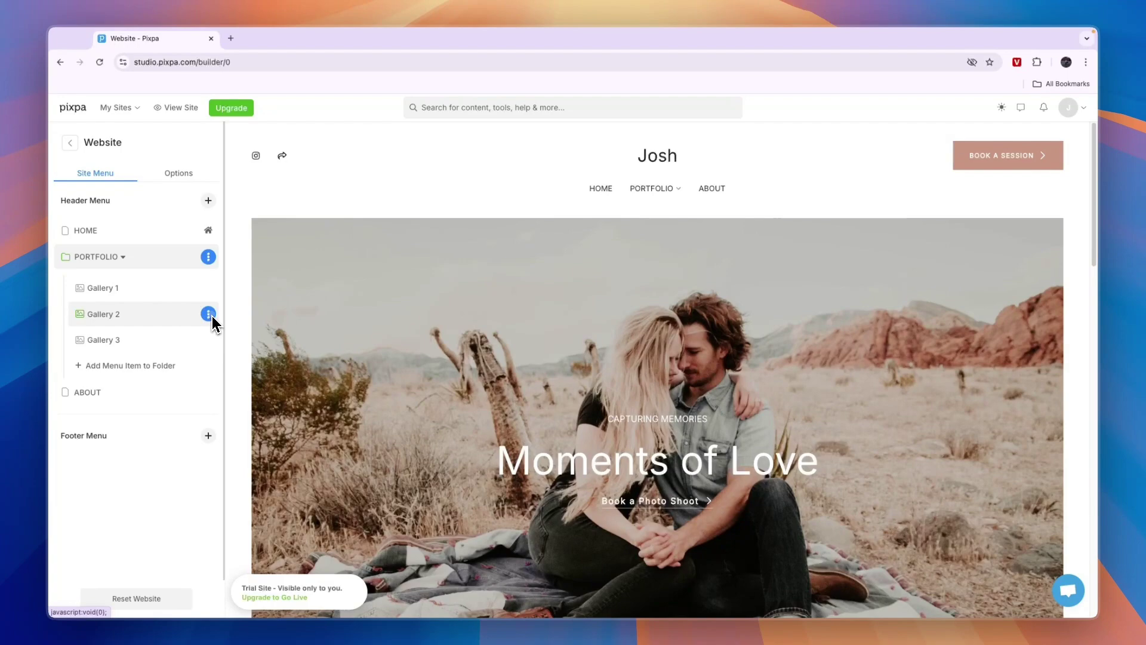
- Delete Gallery 2 and hide Gallery 3 from the site menu
click(209, 314)
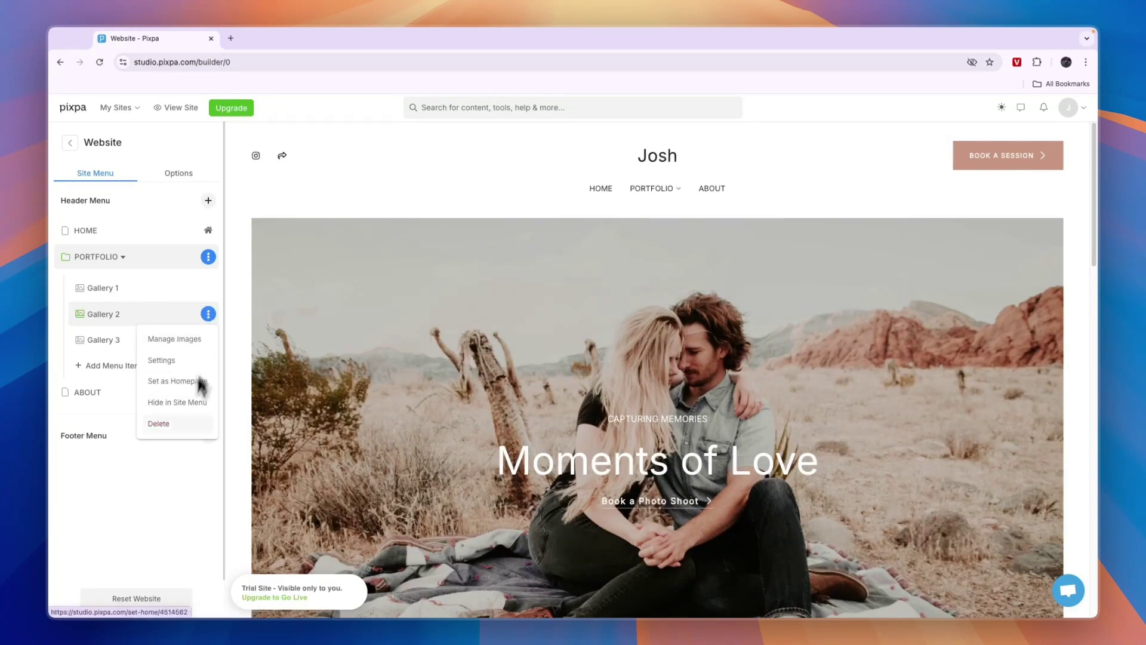
click(173, 422)
click(589, 377)
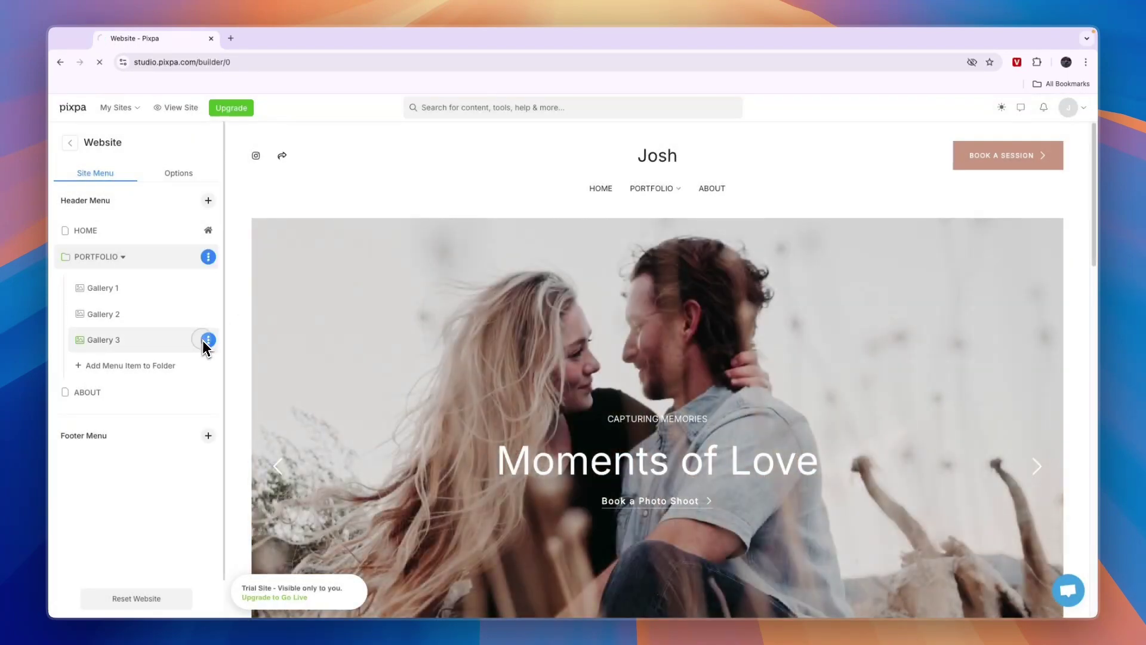
click(208, 340)
click(188, 425)
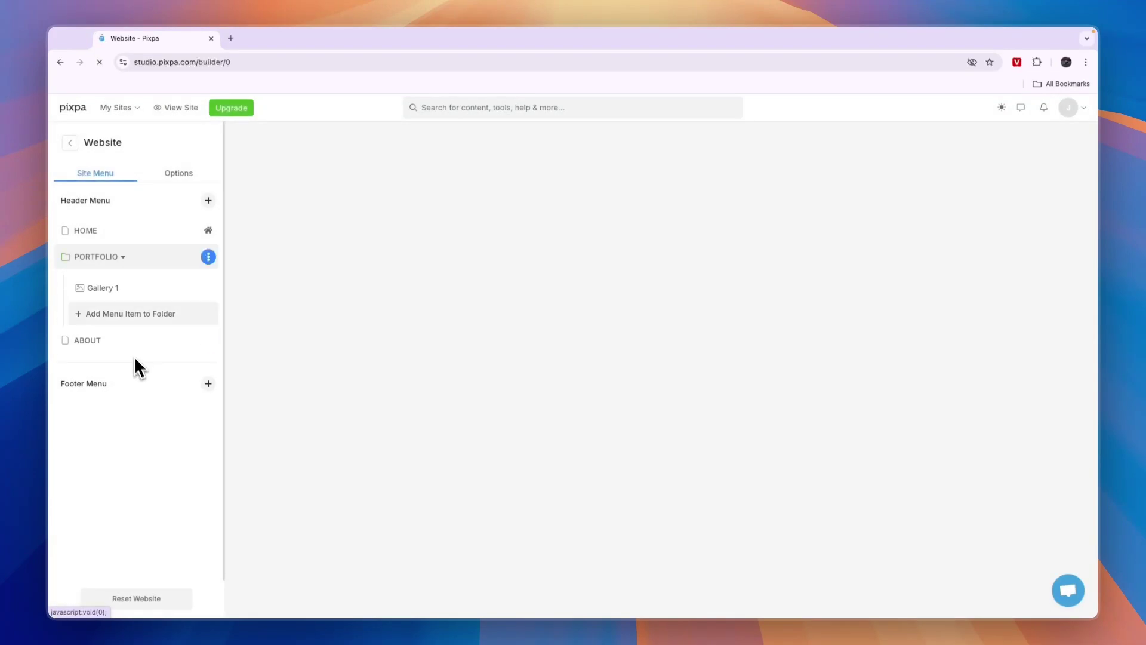
click(122, 314)
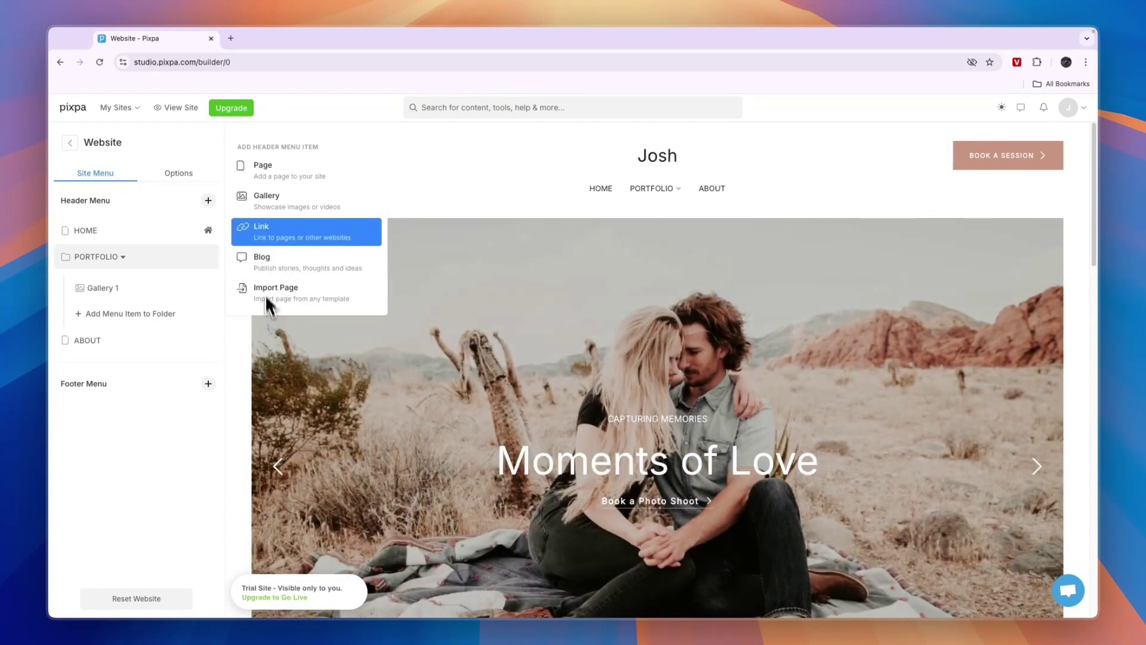
- Create the gallery 'photoshoot 18 September' and upload four images into it
click(278, 203)
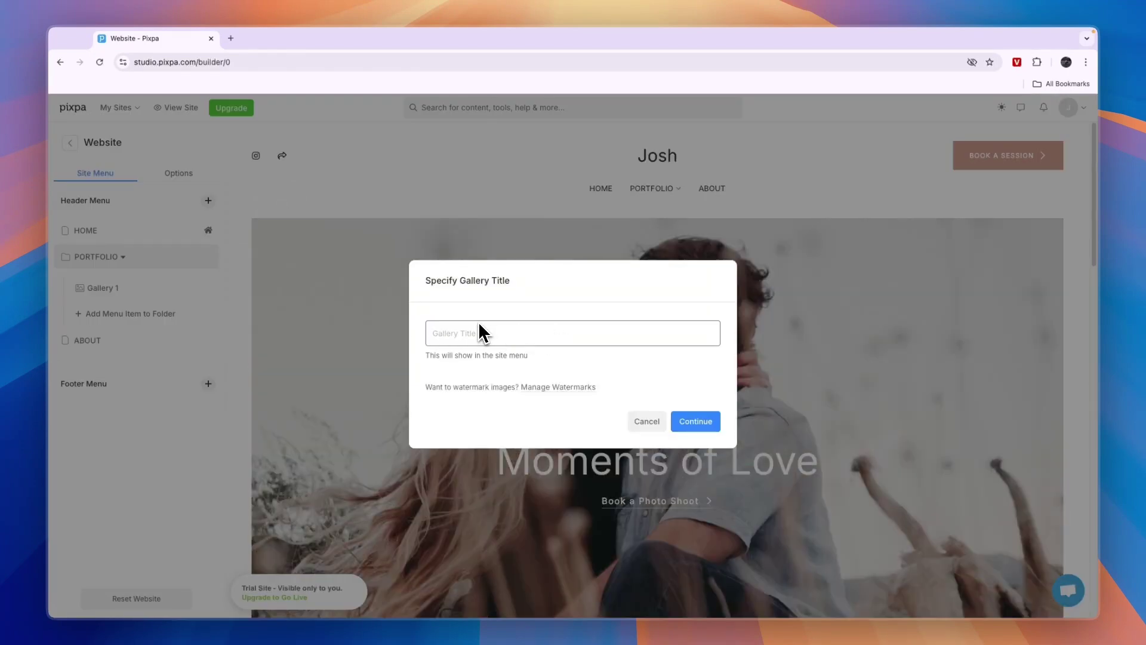
text(photoshoot 18 September)
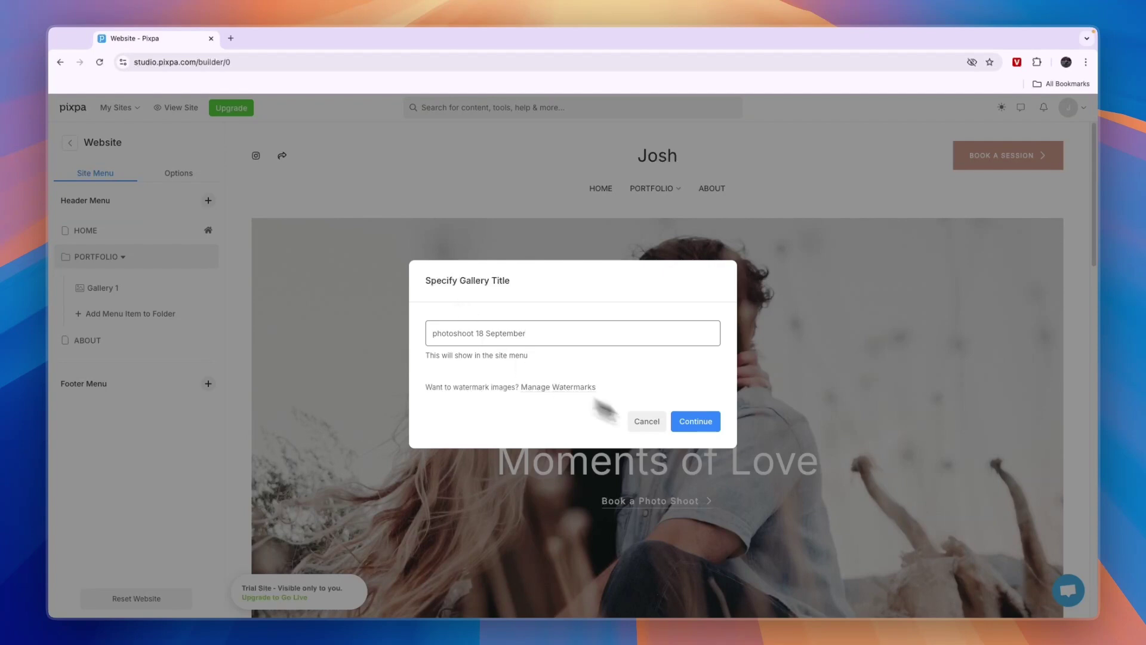
click(709, 423)
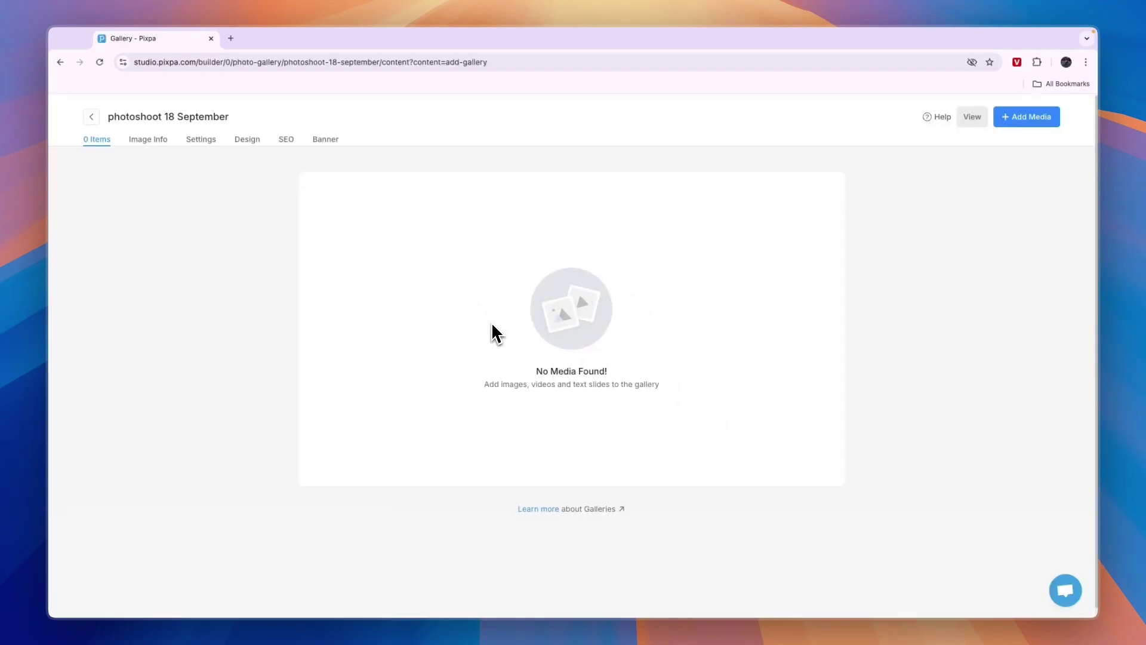
click(1028, 117)
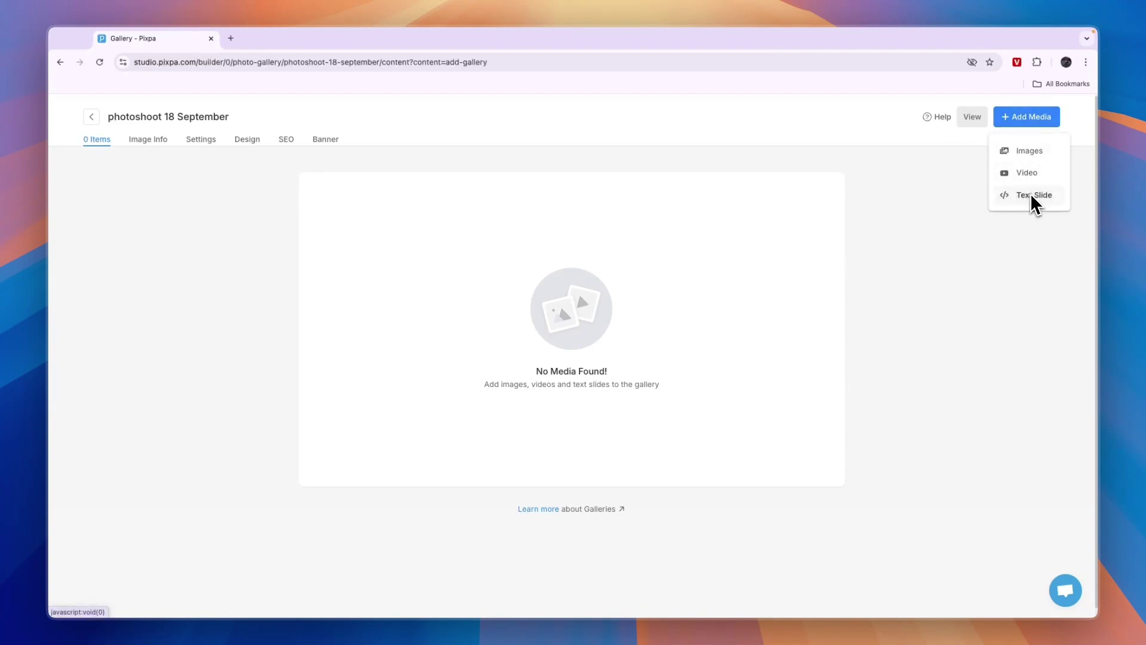
click(1033, 153)
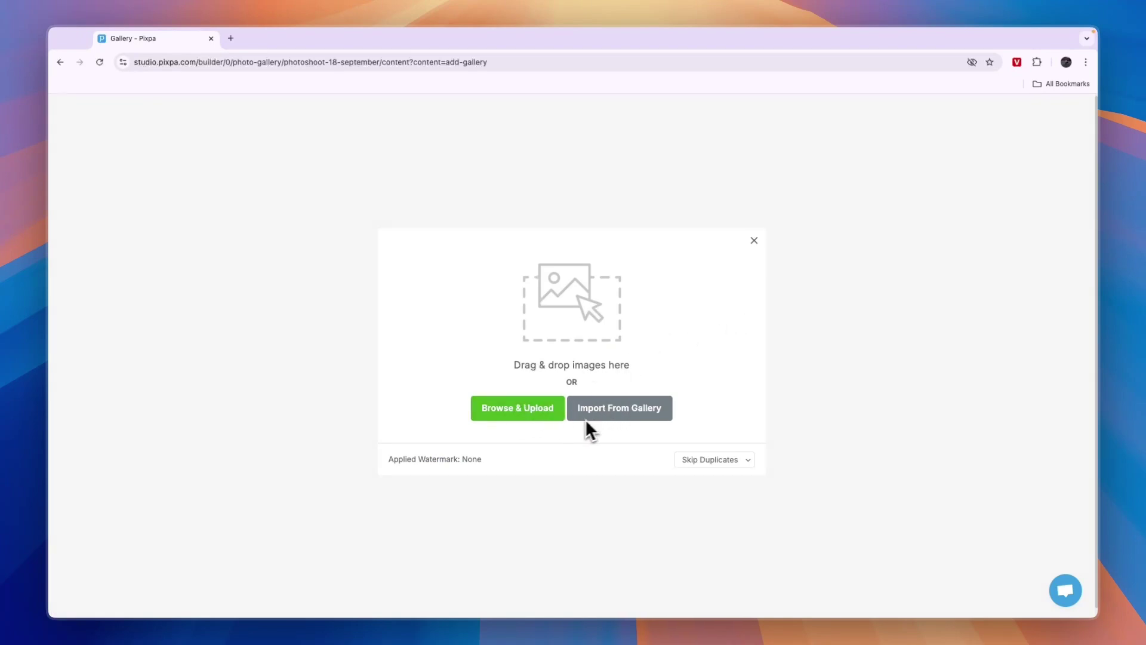
click(517, 409)
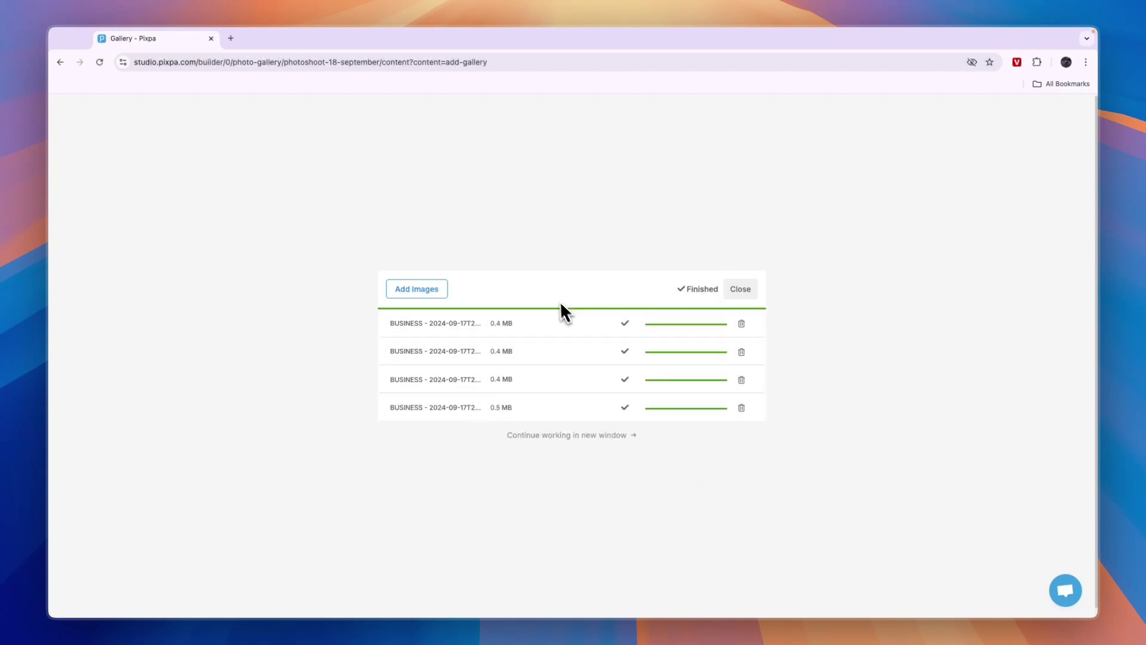
click(733, 292)
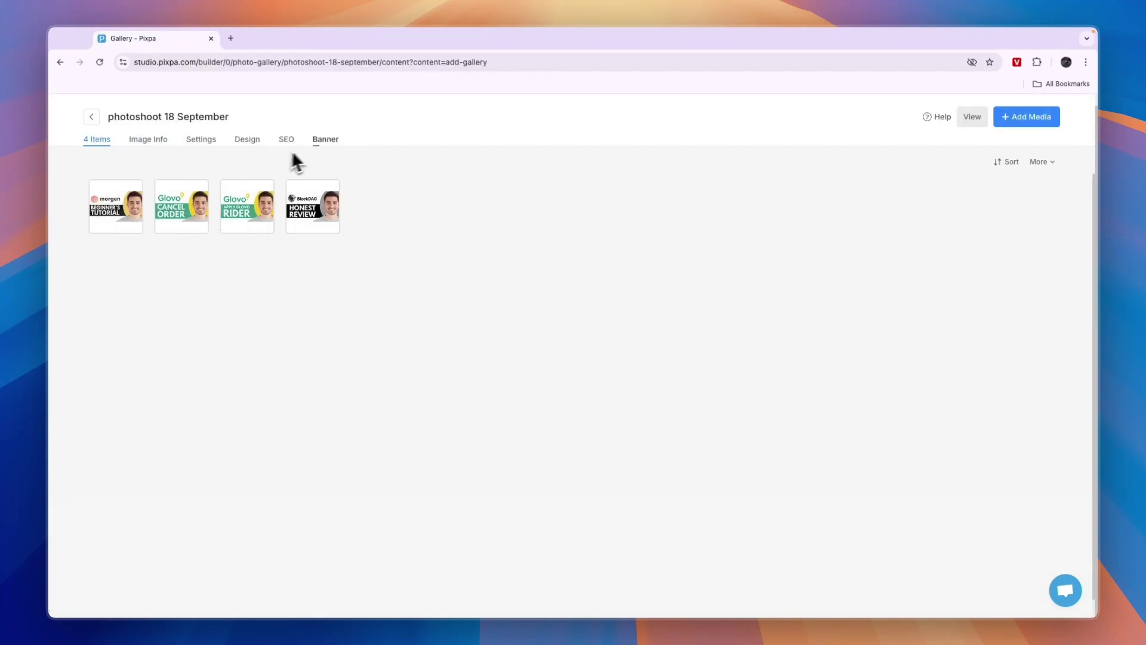
- Open Image Info and select the alt text and description fields of Cancel Order and Rider
click(149, 140)
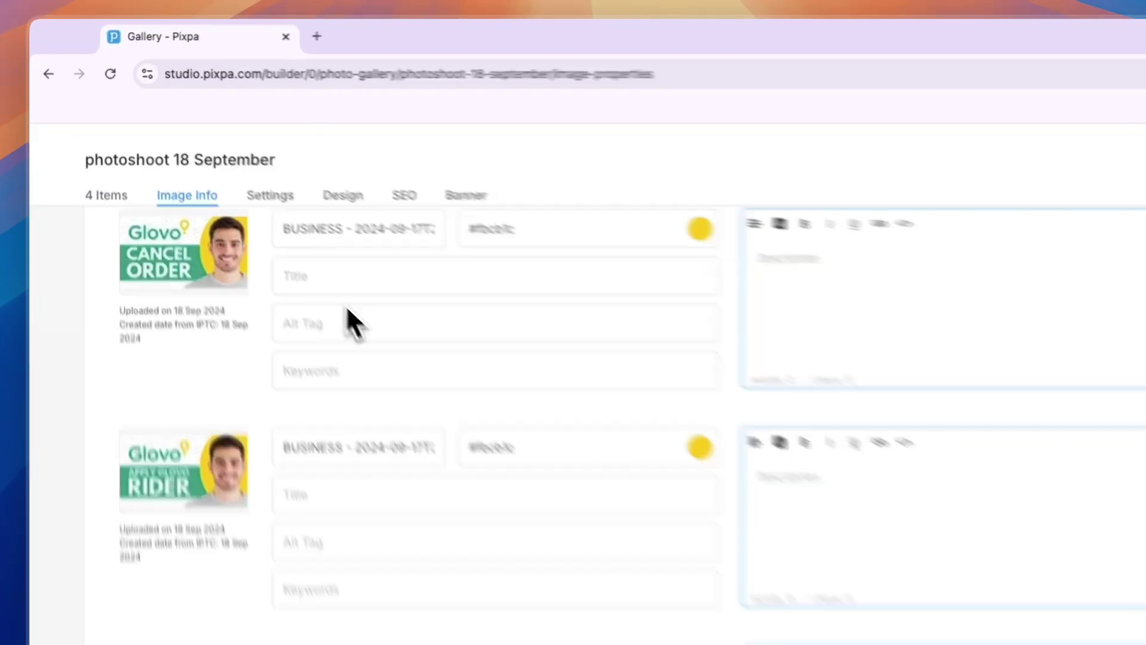
click(237, 226)
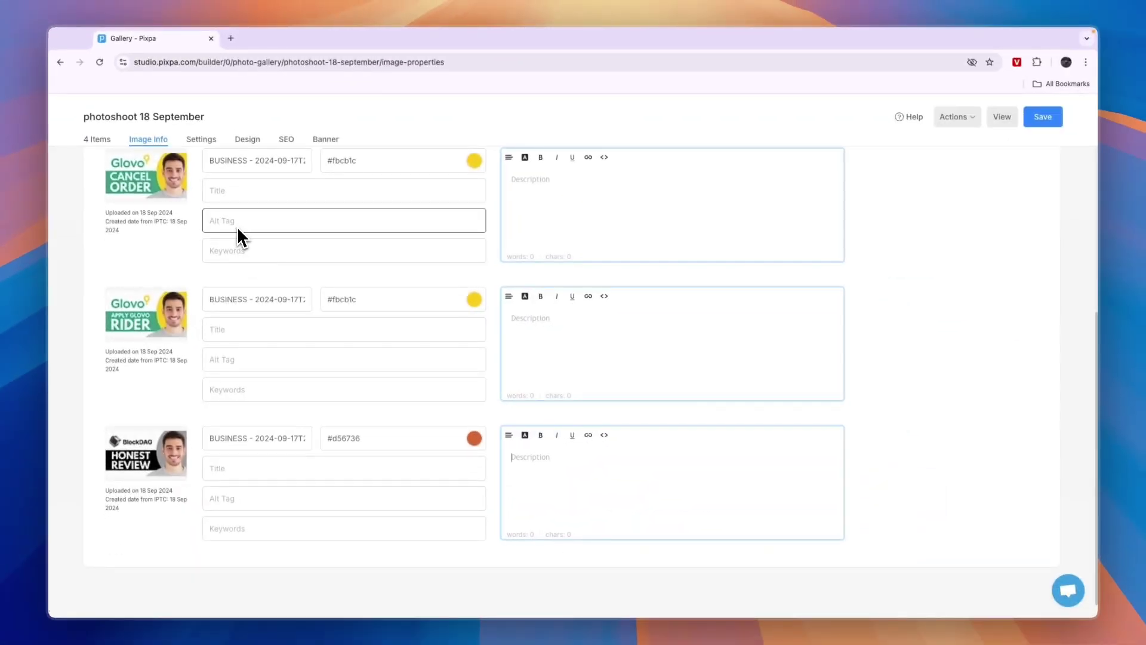
click(573, 212)
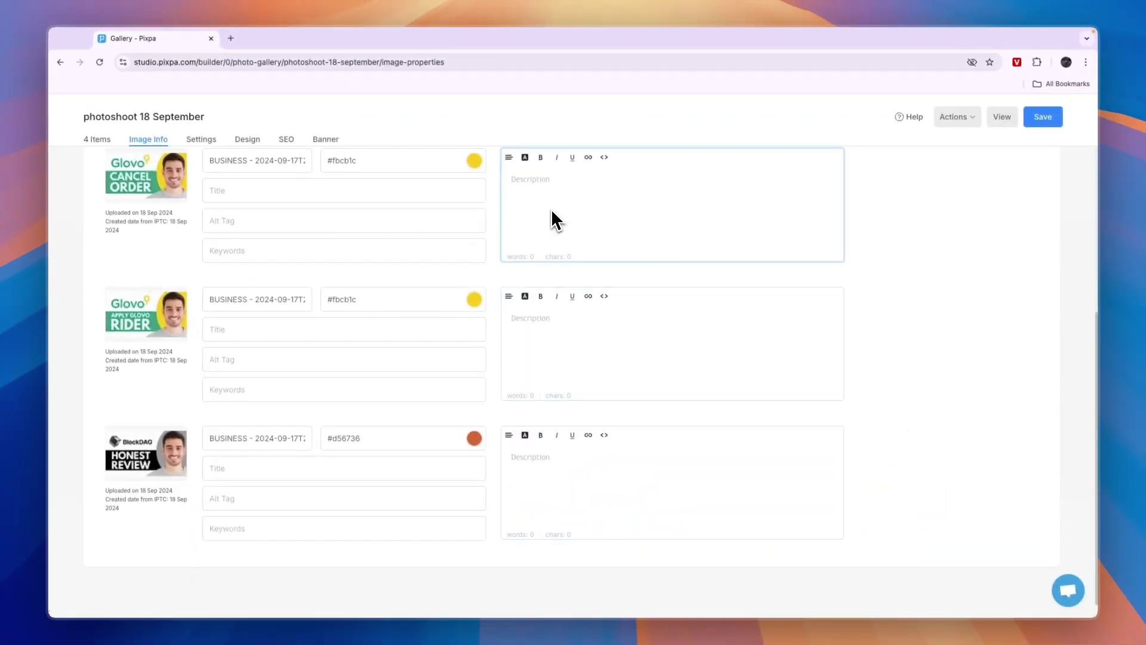
click(236, 364)
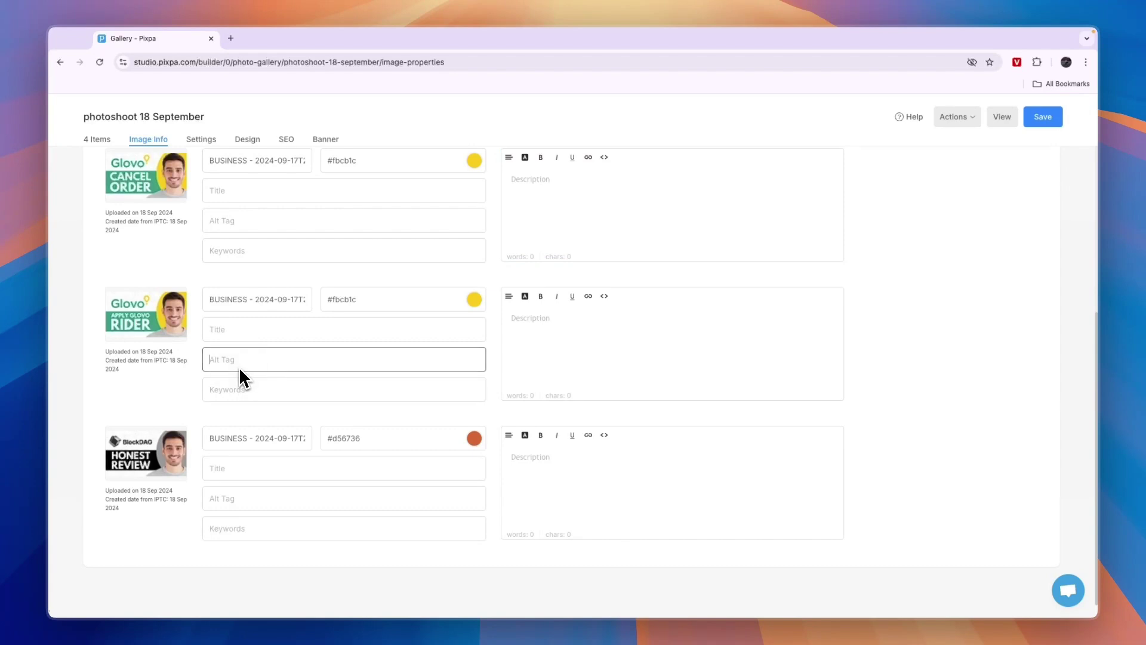
scroll(298, 370, up, 5)
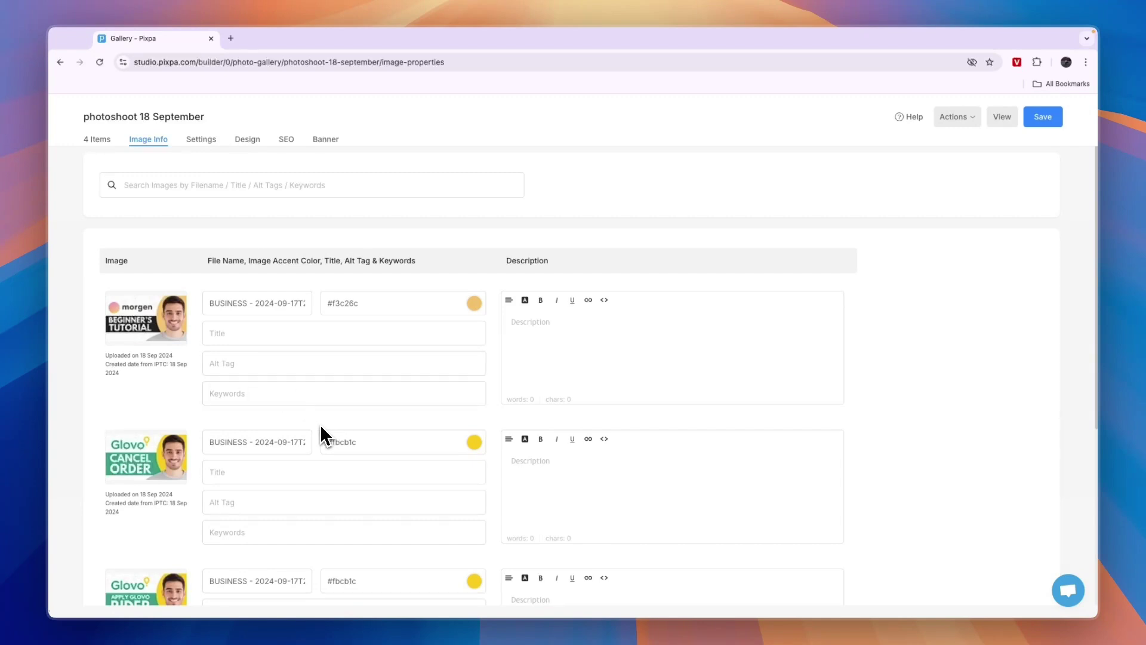
click(202, 140)
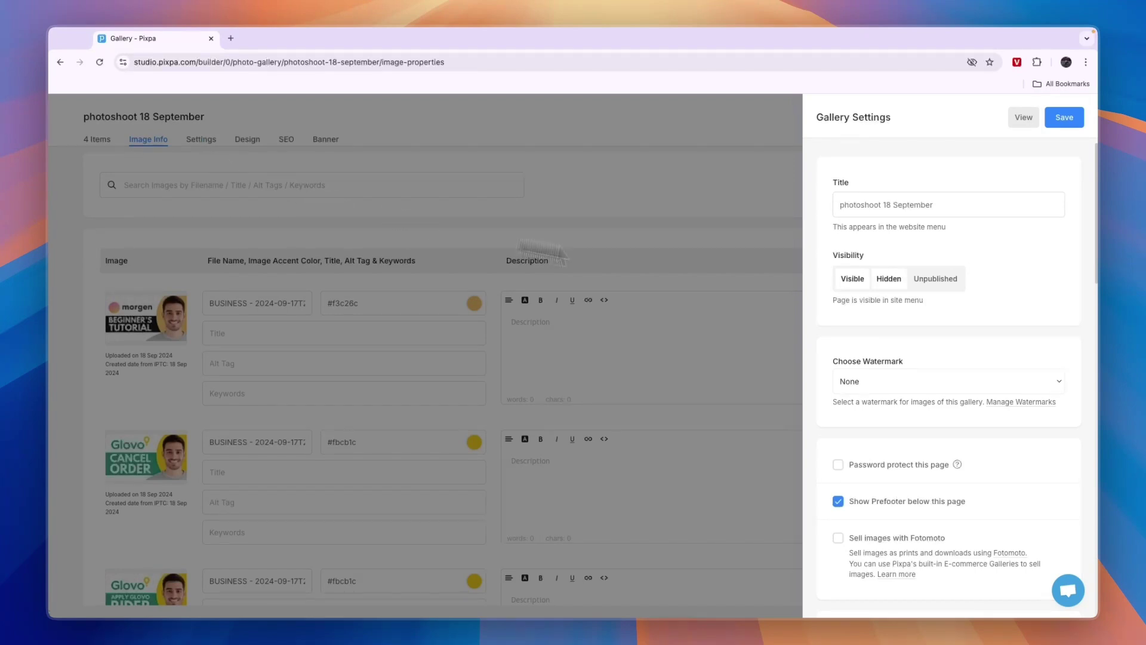
double_click(852, 256)
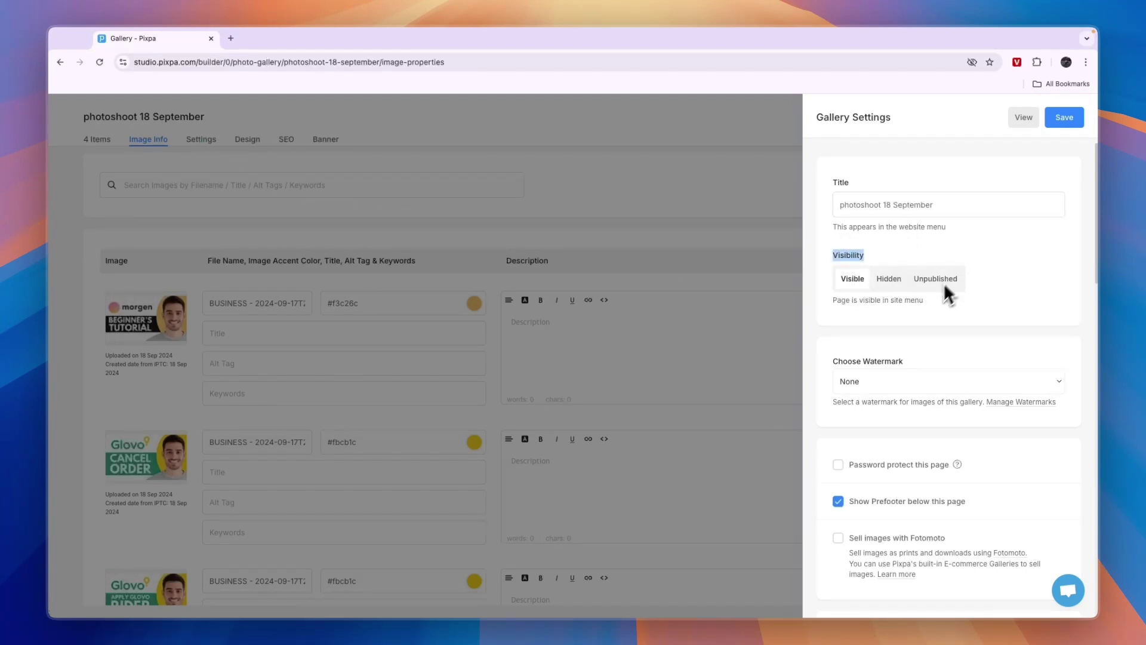
click(873, 378)
click(867, 410)
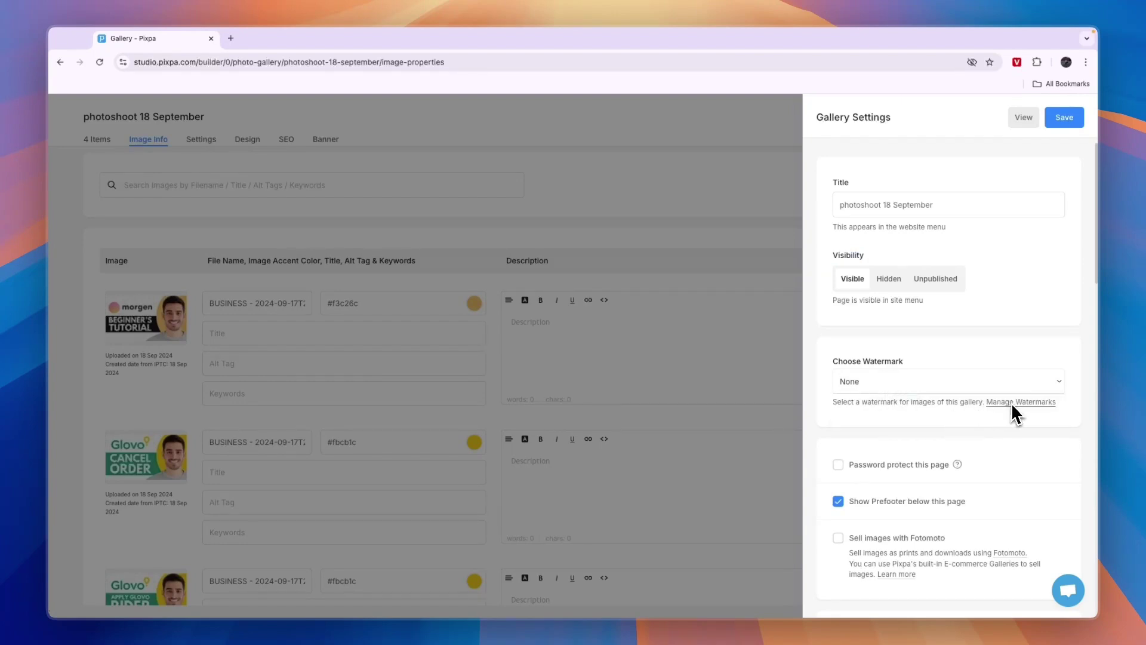
scroll(1001, 426, down, 3)
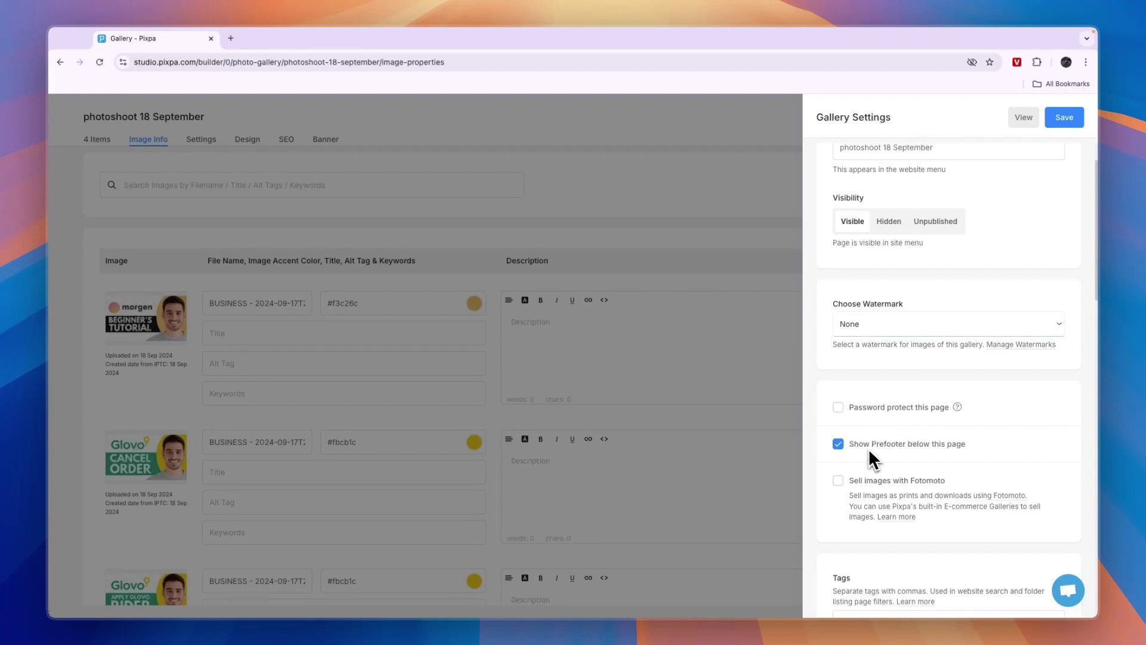
scroll(932, 454, down, 5)
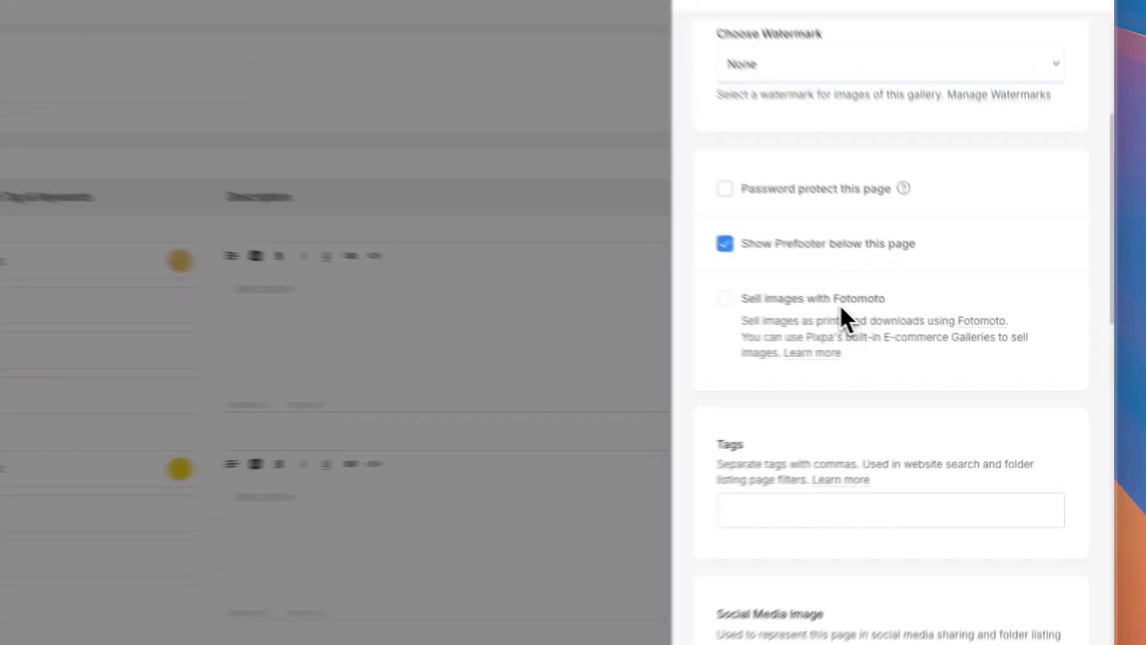
click(908, 332)
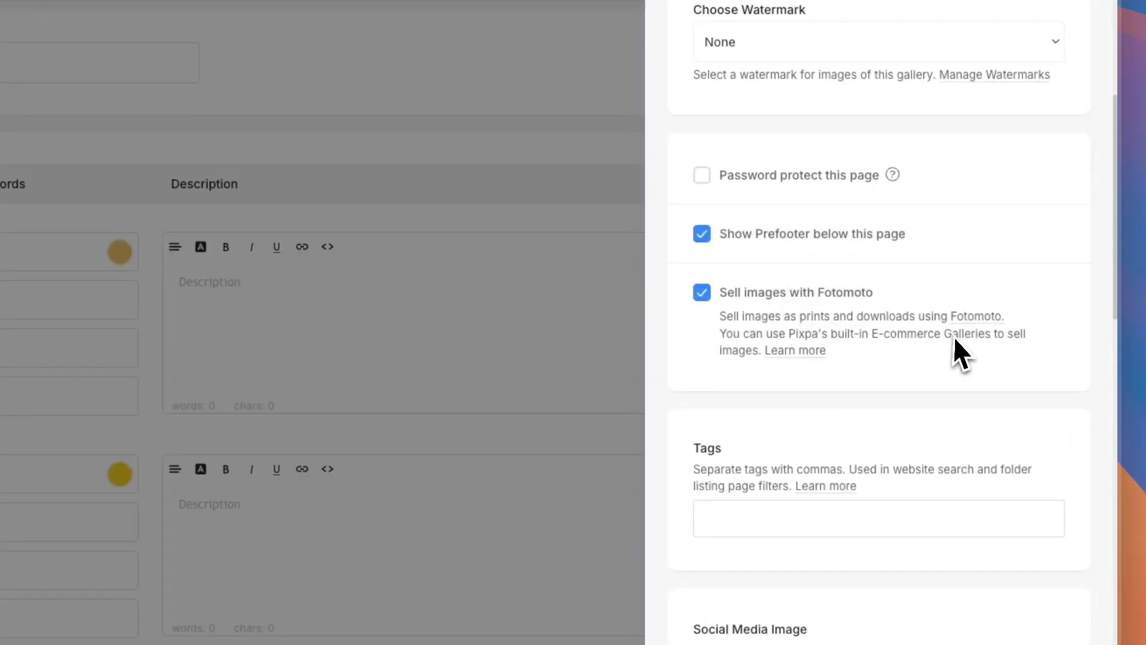
click(740, 295)
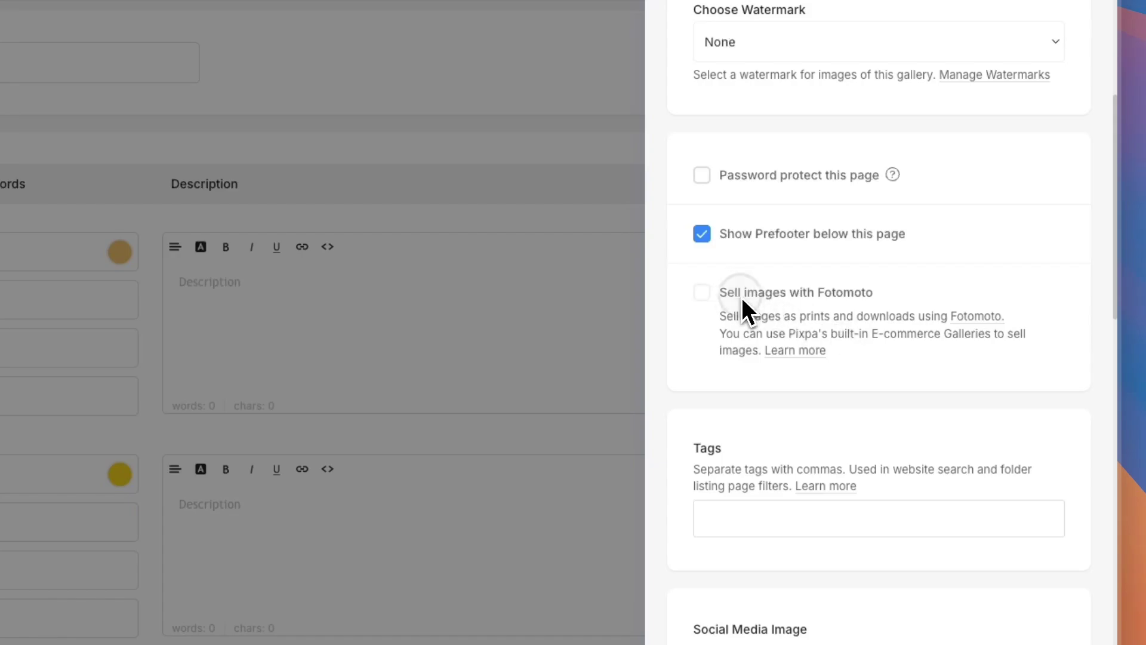
scroll(790, 346, down, 3)
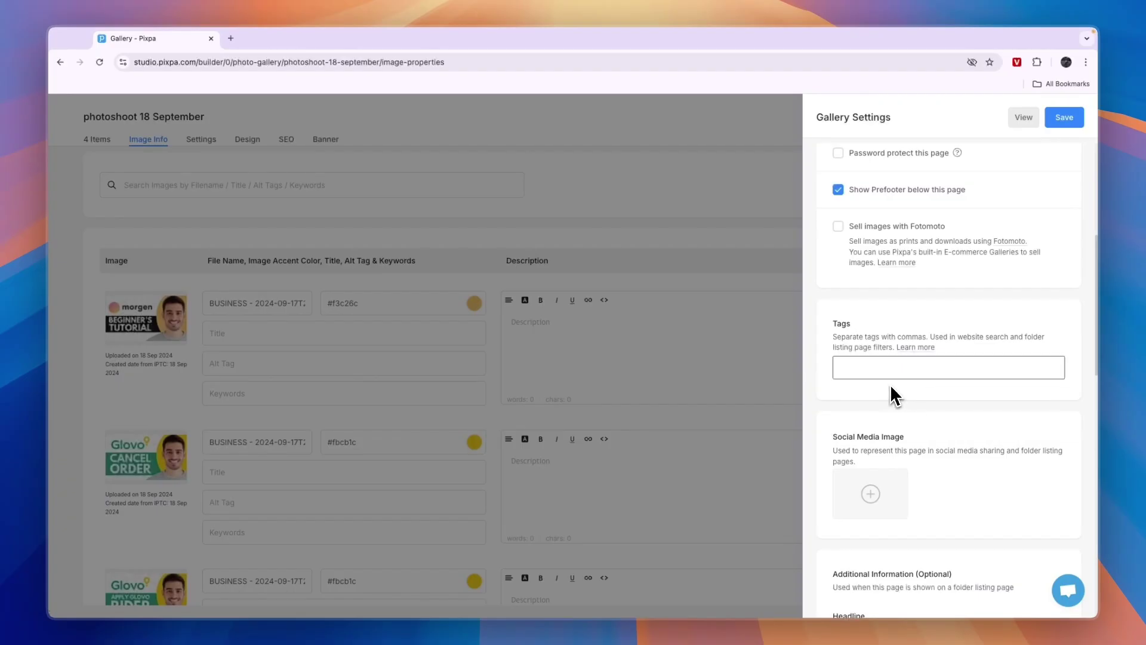
scroll(890, 400, down, 2)
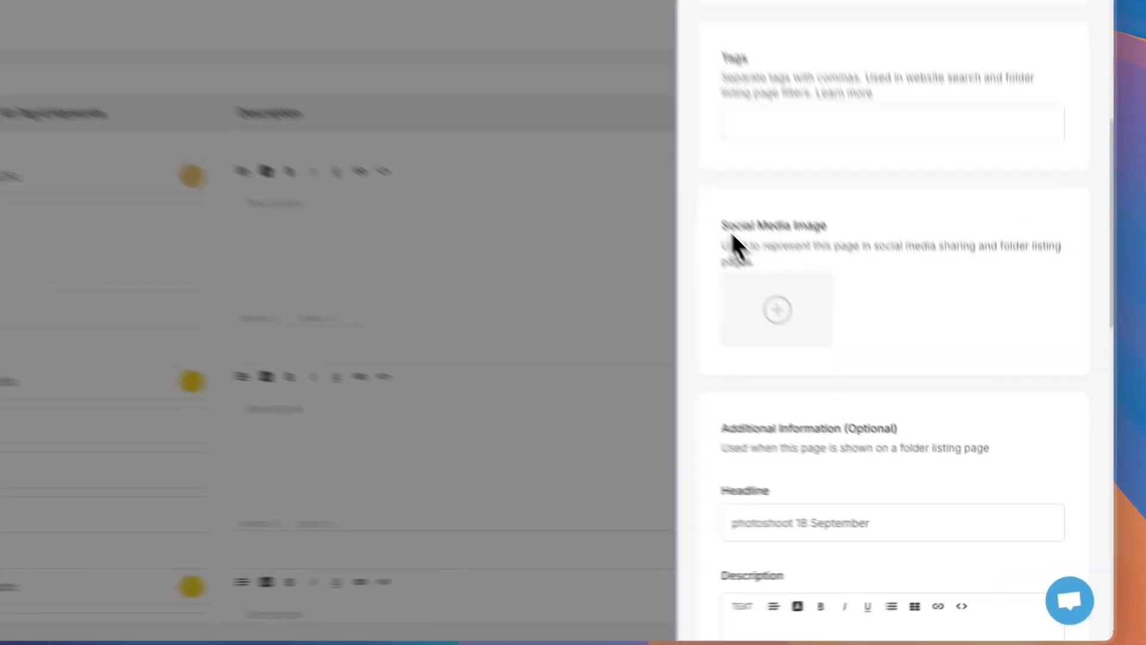
drag(732, 234, 844, 240)
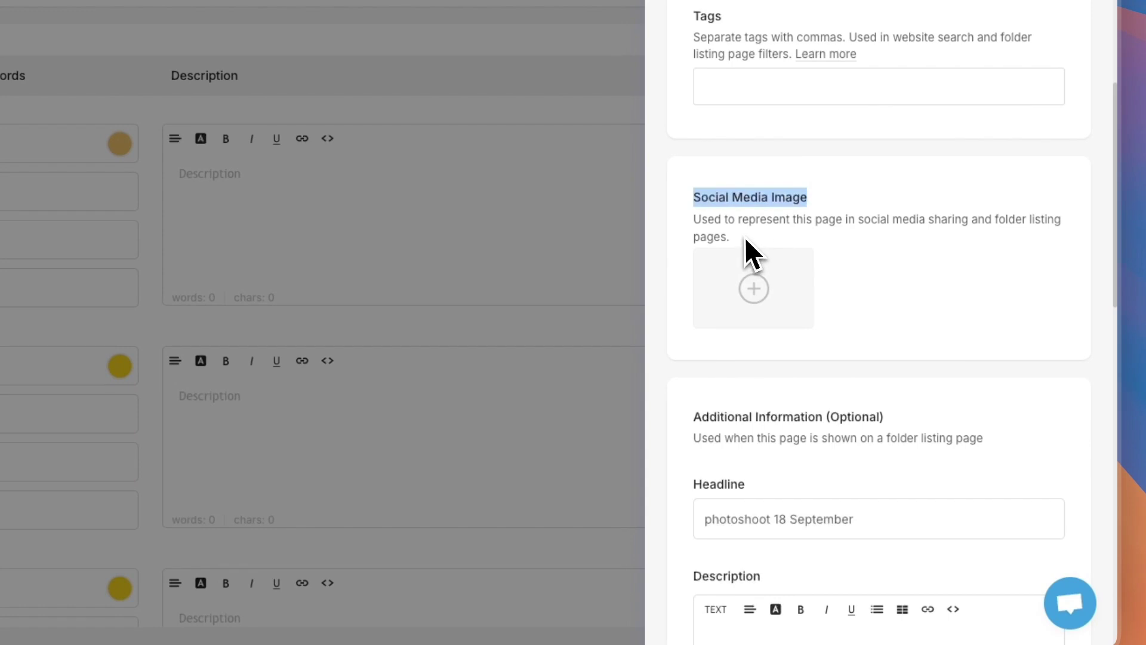
click(723, 255)
drag(693, 222, 772, 226)
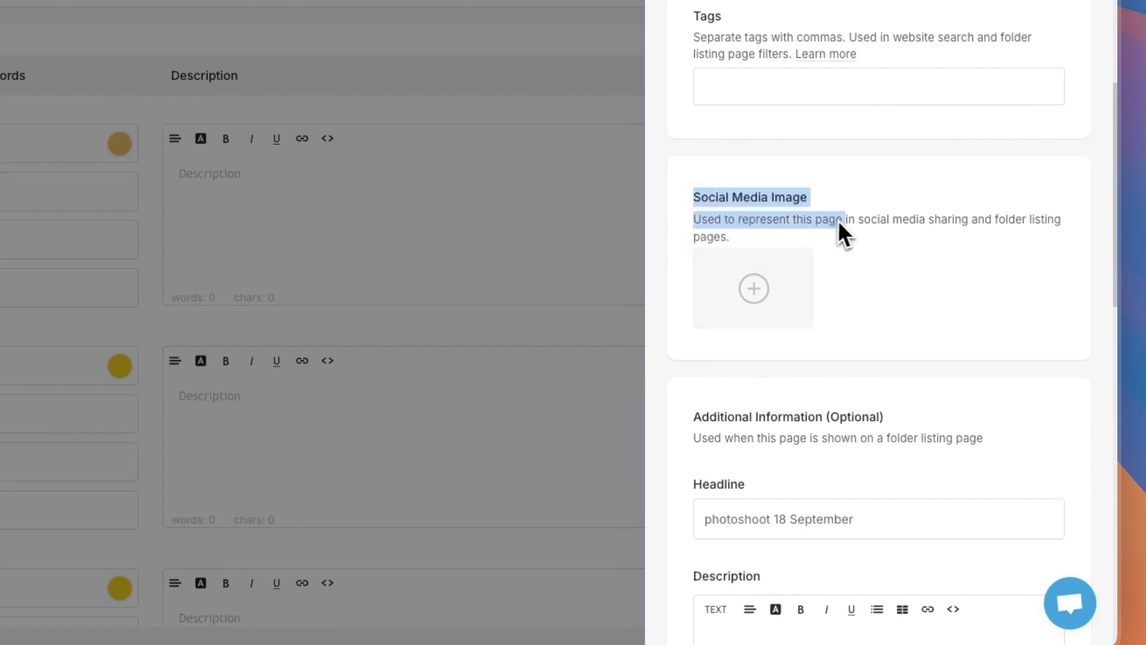
drag(899, 221, 1003, 243)
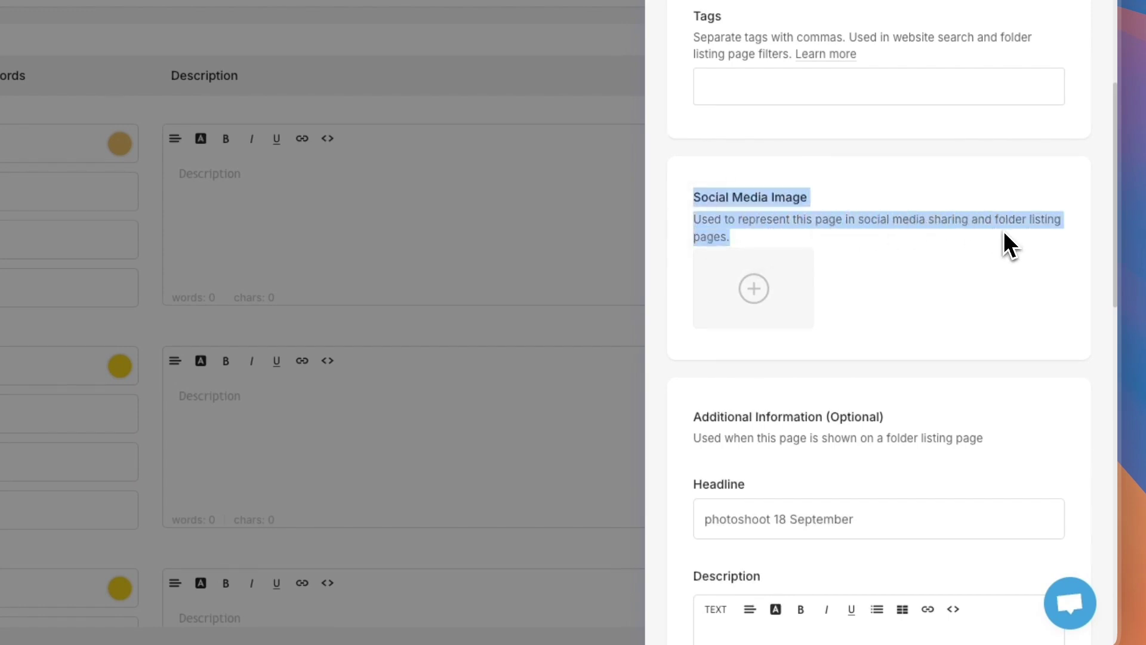
click(1003, 241)
scroll(951, 294, down, 3)
click(886, 289)
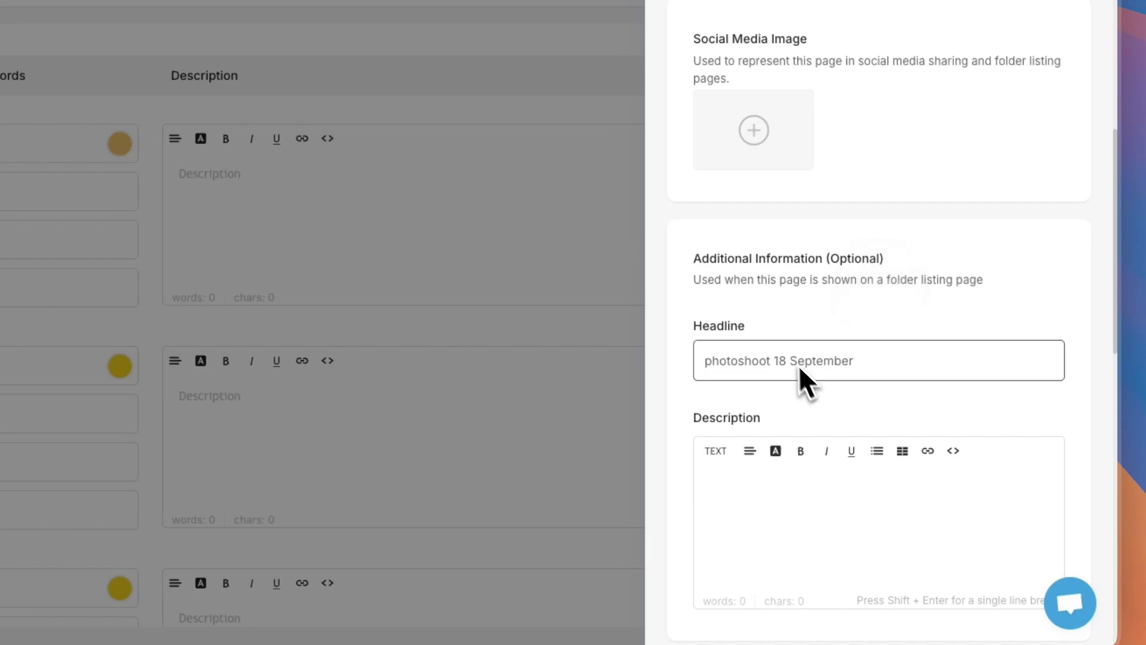
click(453, 477)
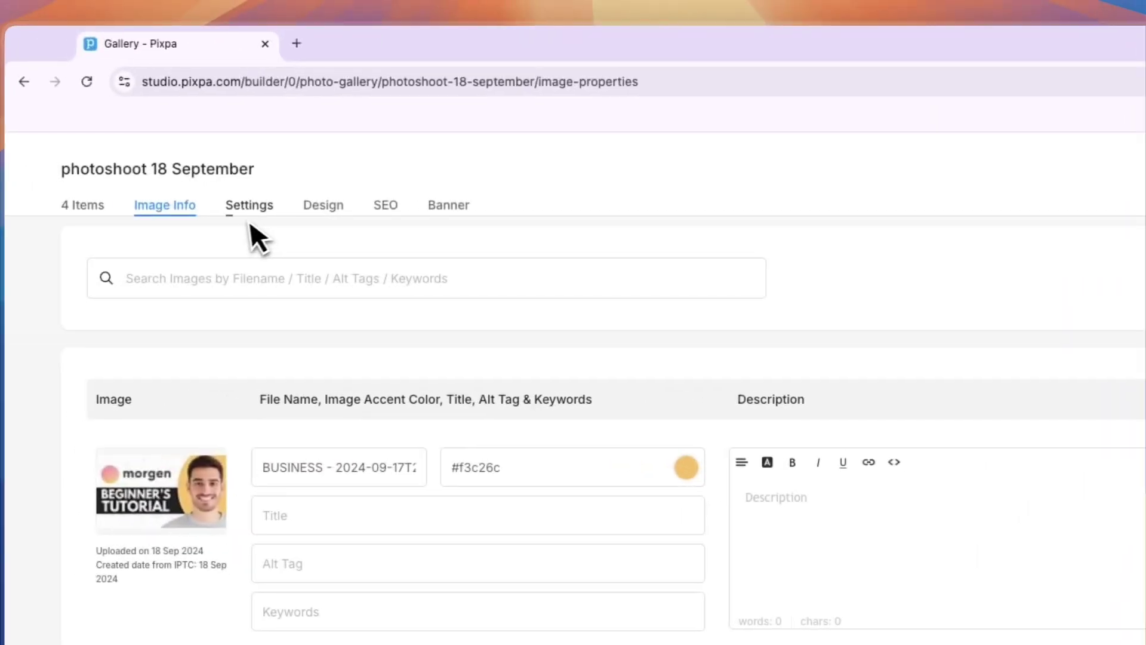
- Set the gallery's design to 'Style this gallery differently'
click(325, 206)
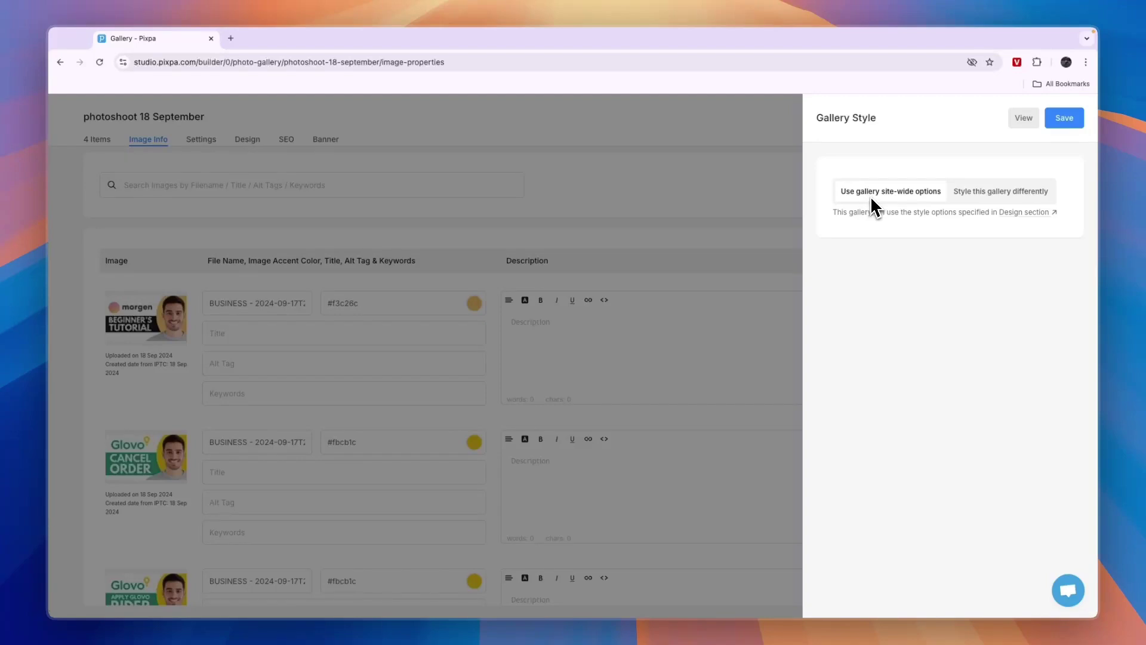
click(968, 191)
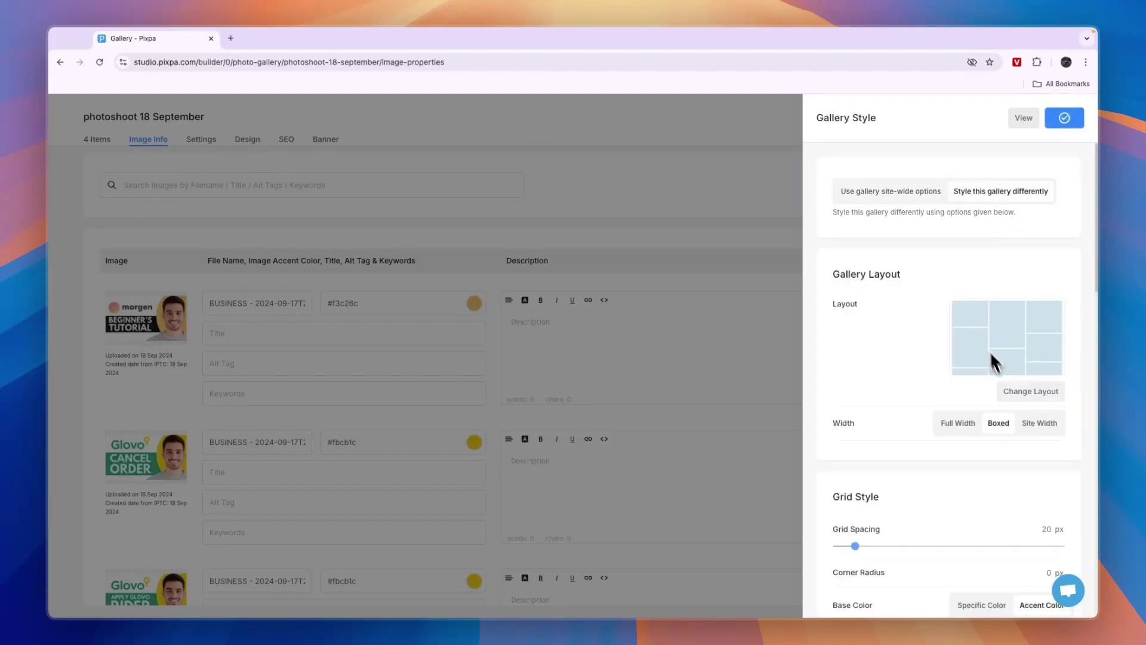
scroll(1036, 375, down, 1)
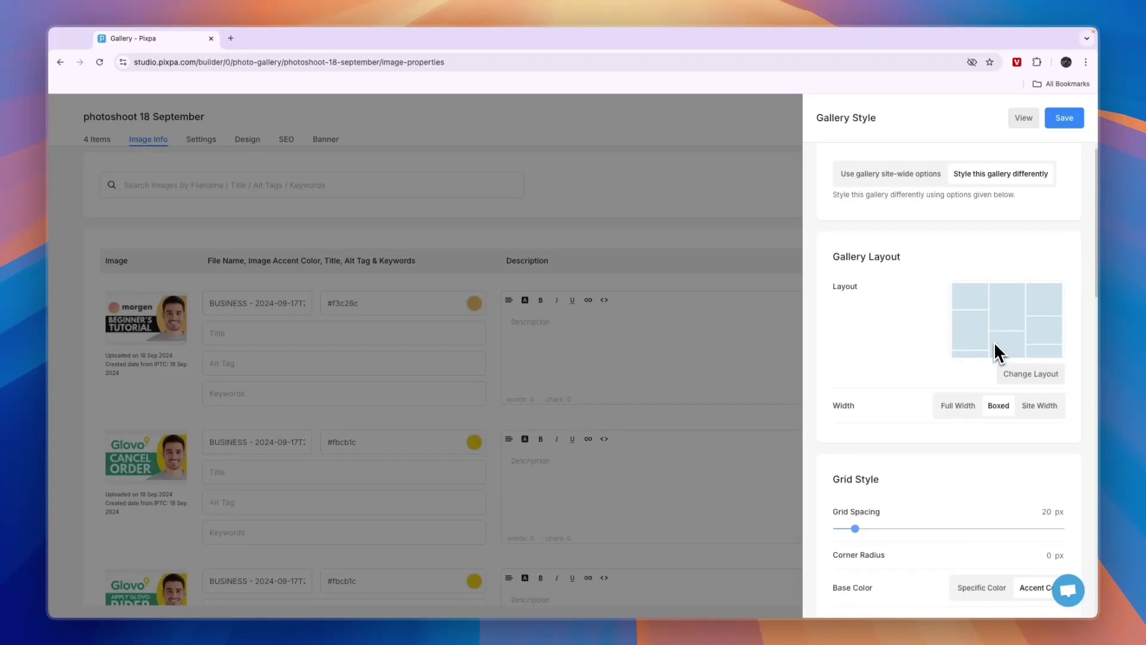
click(776, 286)
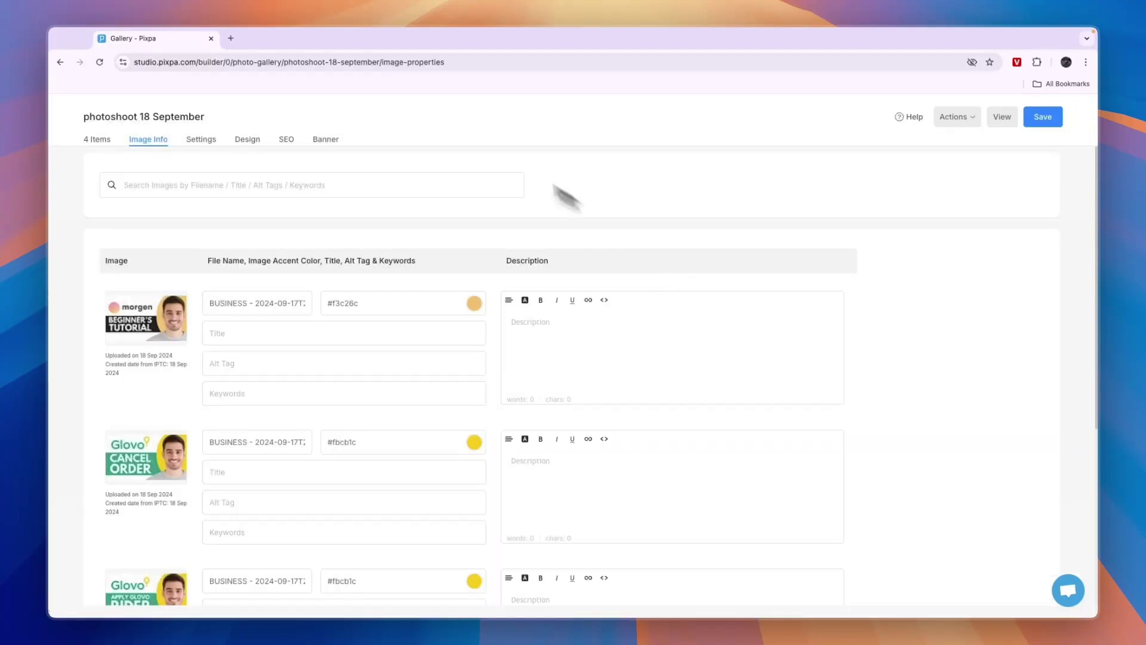
- Review the gallery's SEO title, URL slug and description, then close SEO settings
click(287, 140)
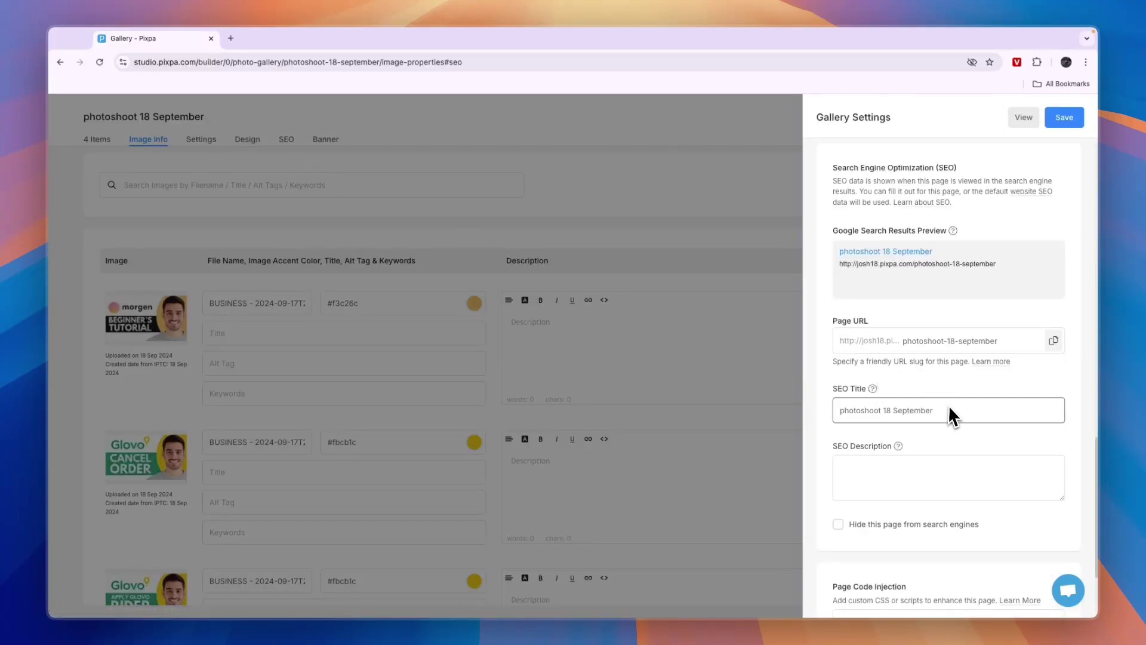
click(904, 343)
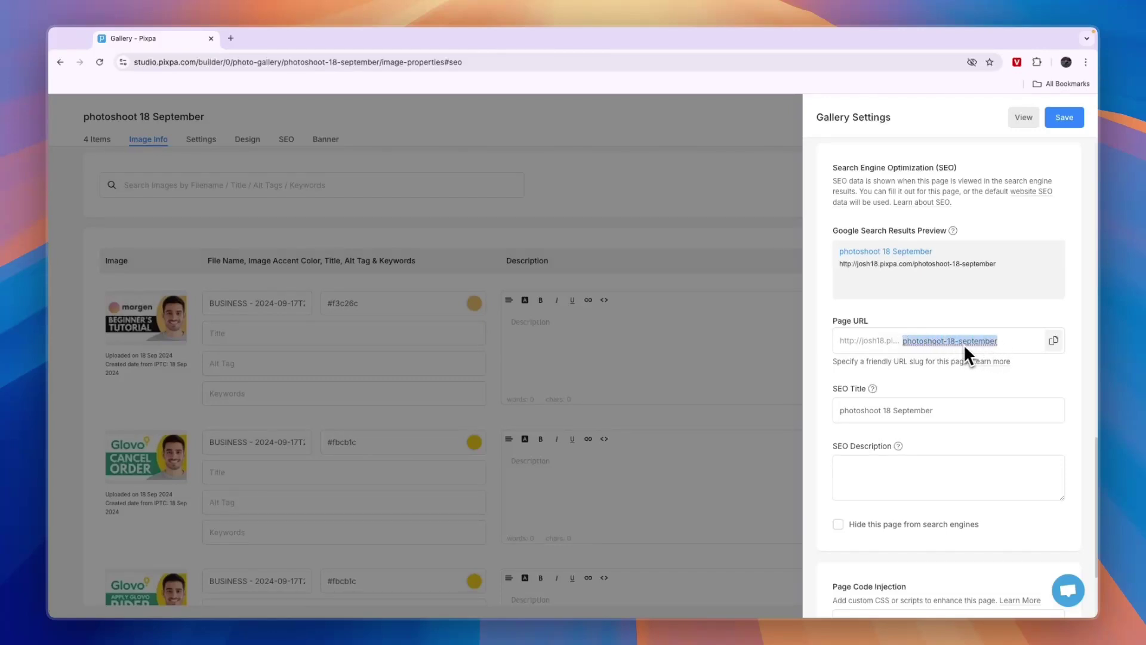
drag(936, 410, 836, 406)
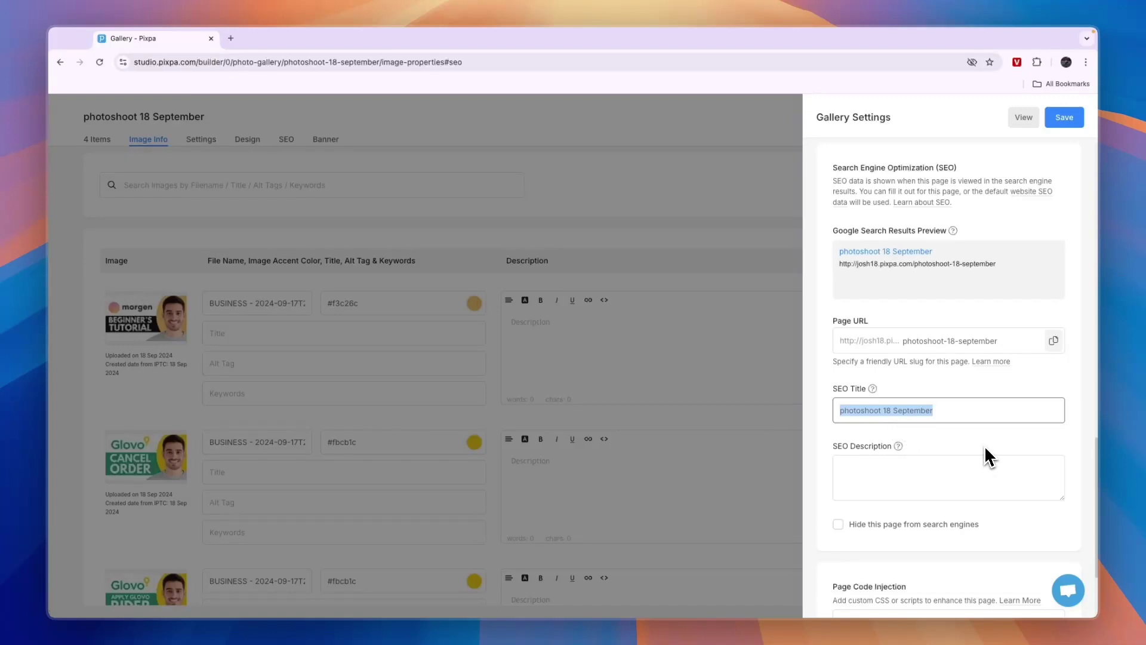
scroll(986, 454, down, 3)
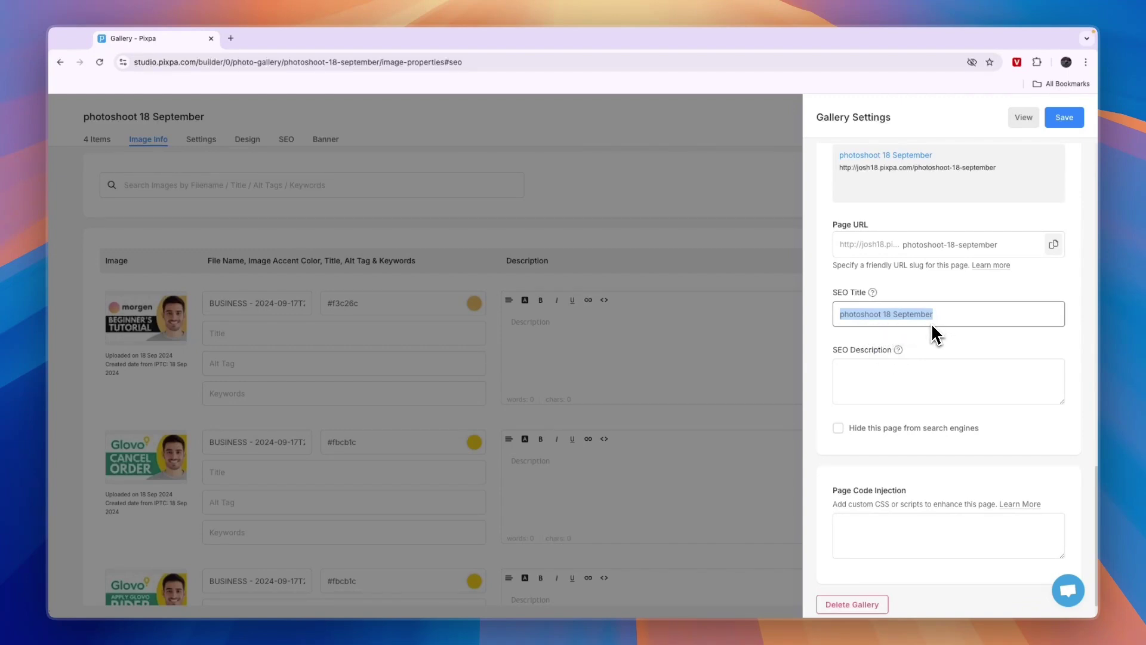
click(926, 372)
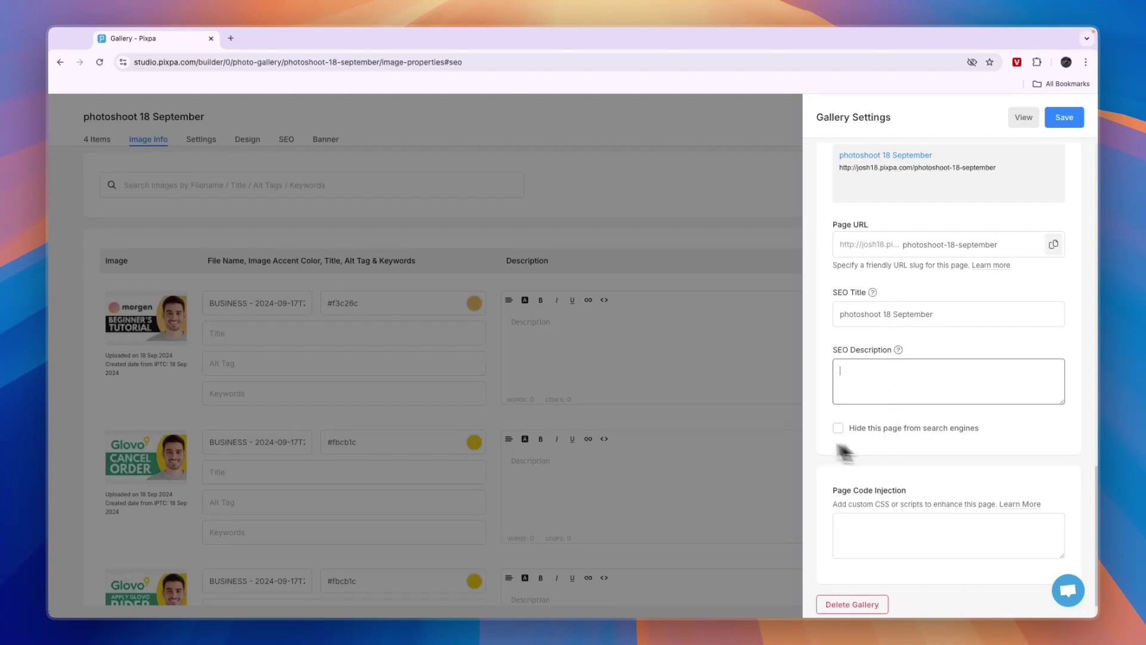
click(722, 429)
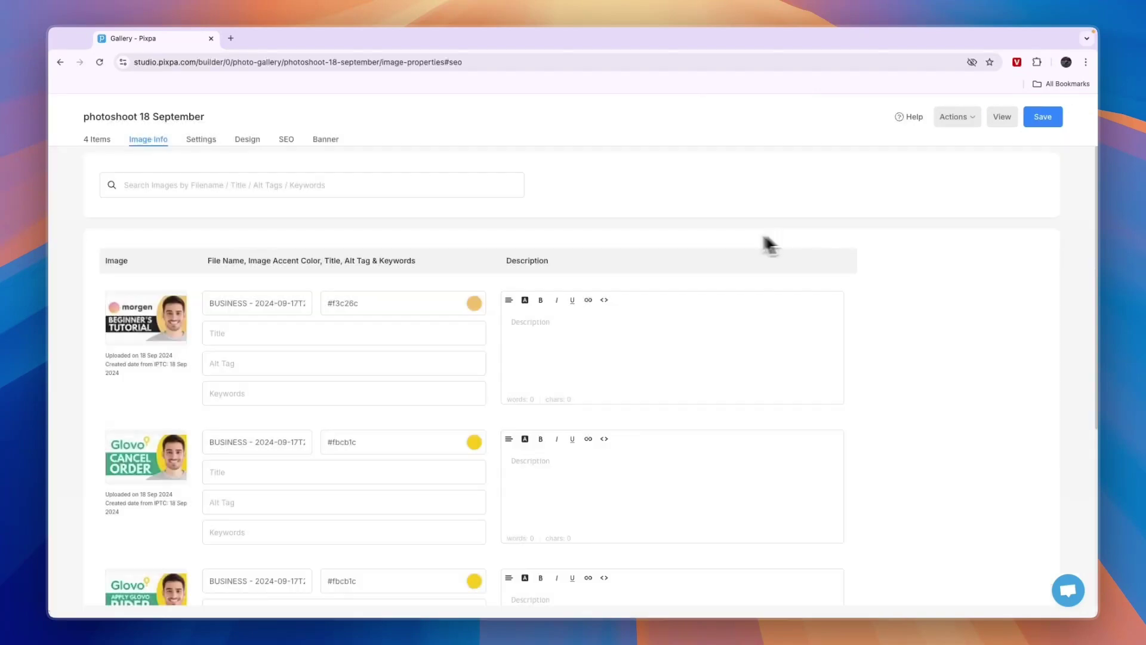
- Preview the gallery in phone layout, then switch to the desktop layout
click(994, 118)
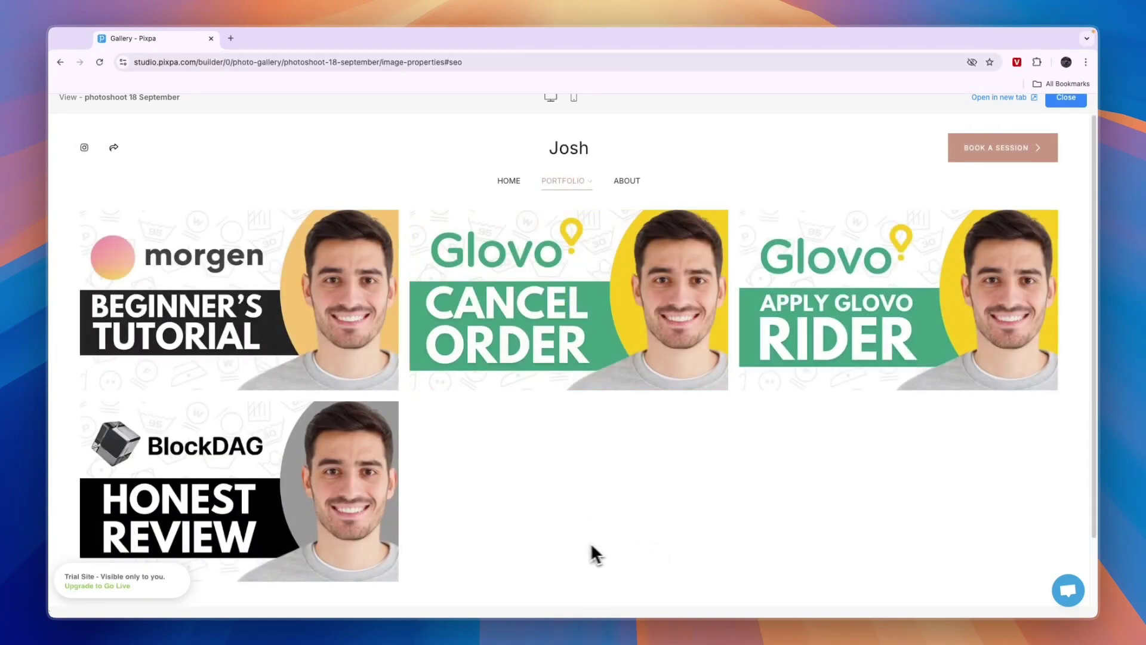
click(574, 99)
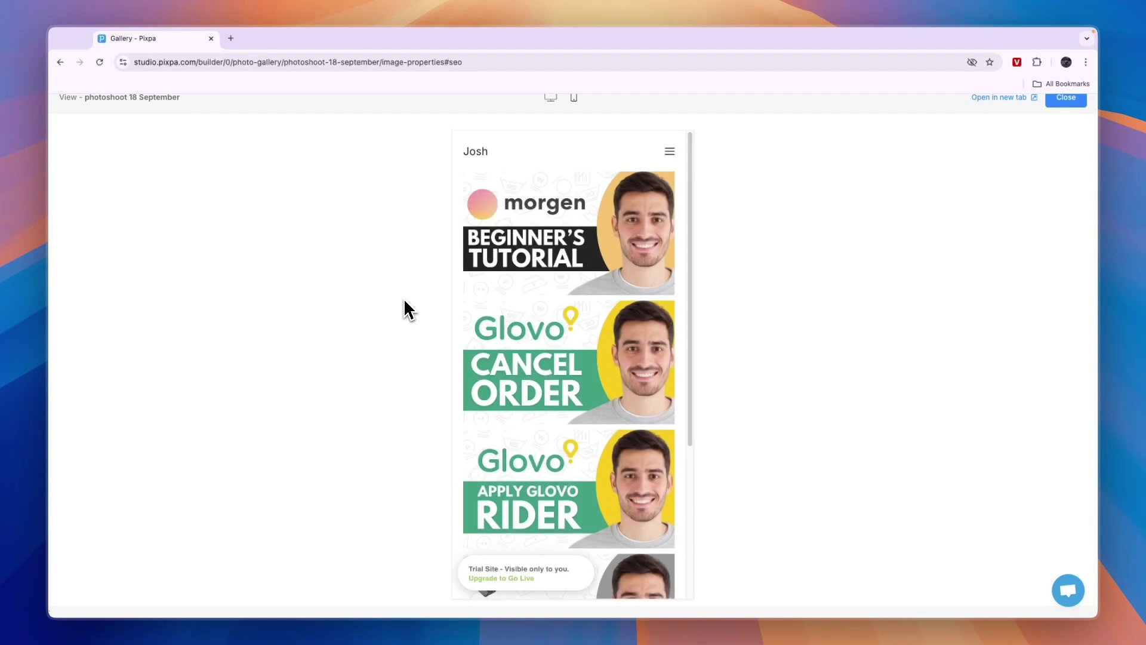
scroll(538, 346, down, 5)
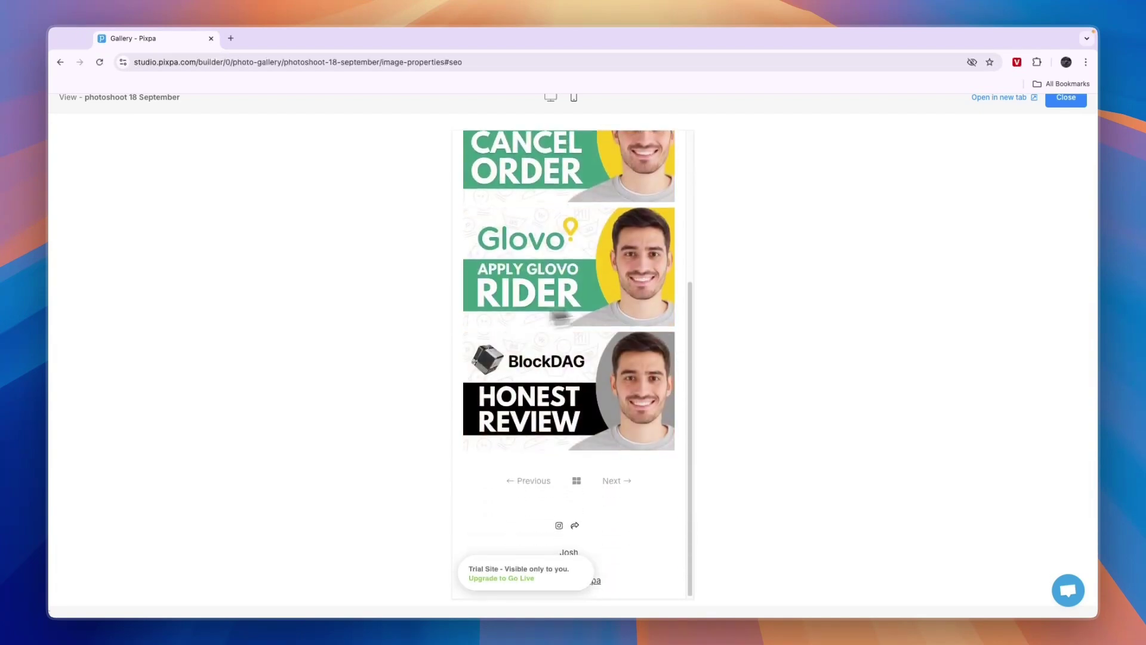
scroll(604, 317, up, 6)
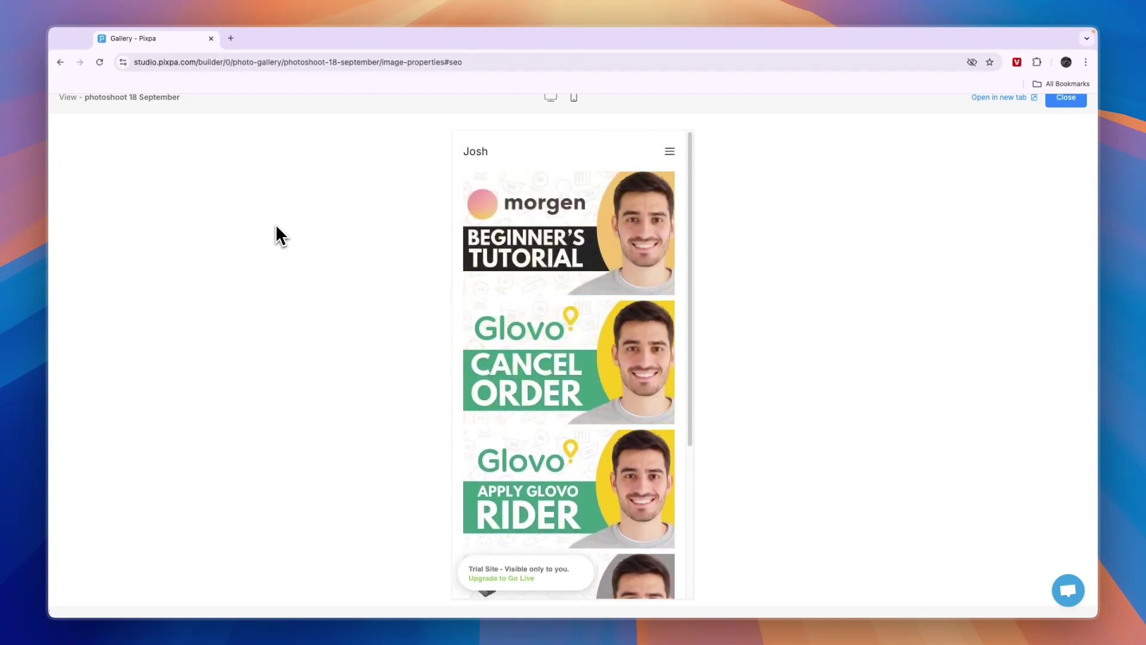
scroll(573, 346, down, 5)
scroll(579, 412, up, 4)
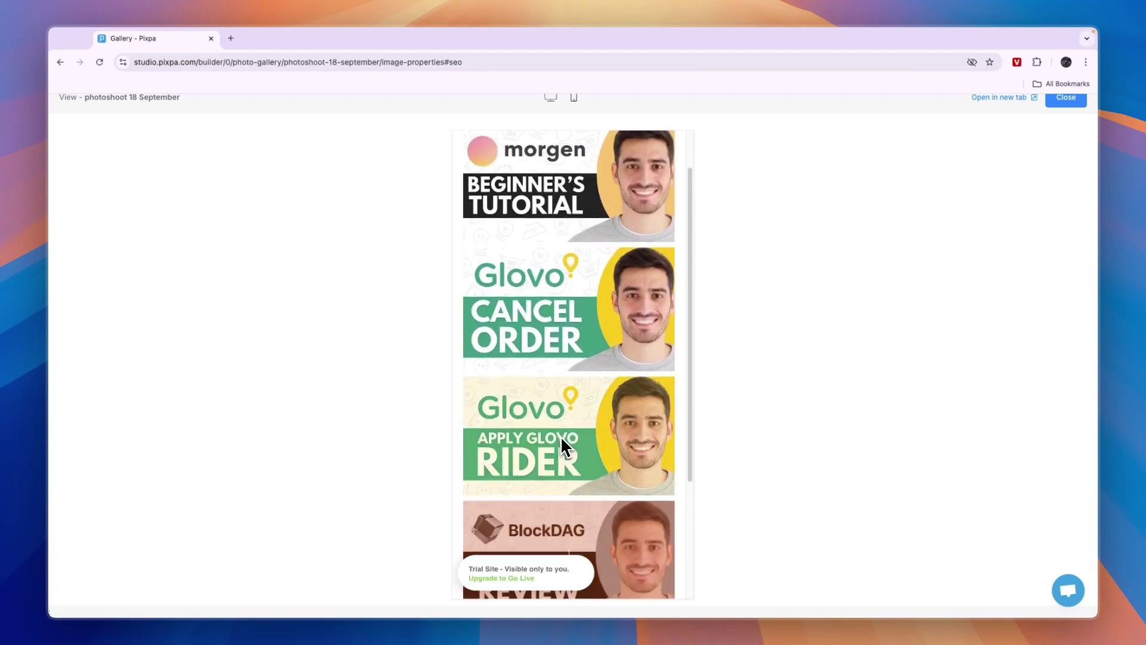
scroll(560, 446, up, 1)
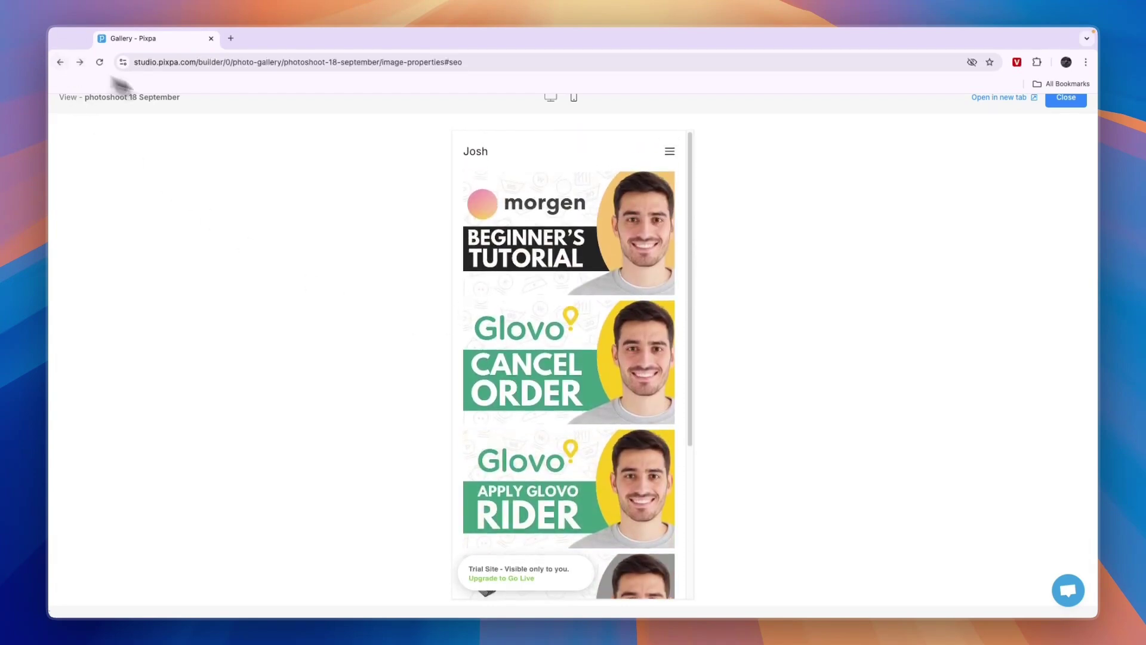
click(551, 98)
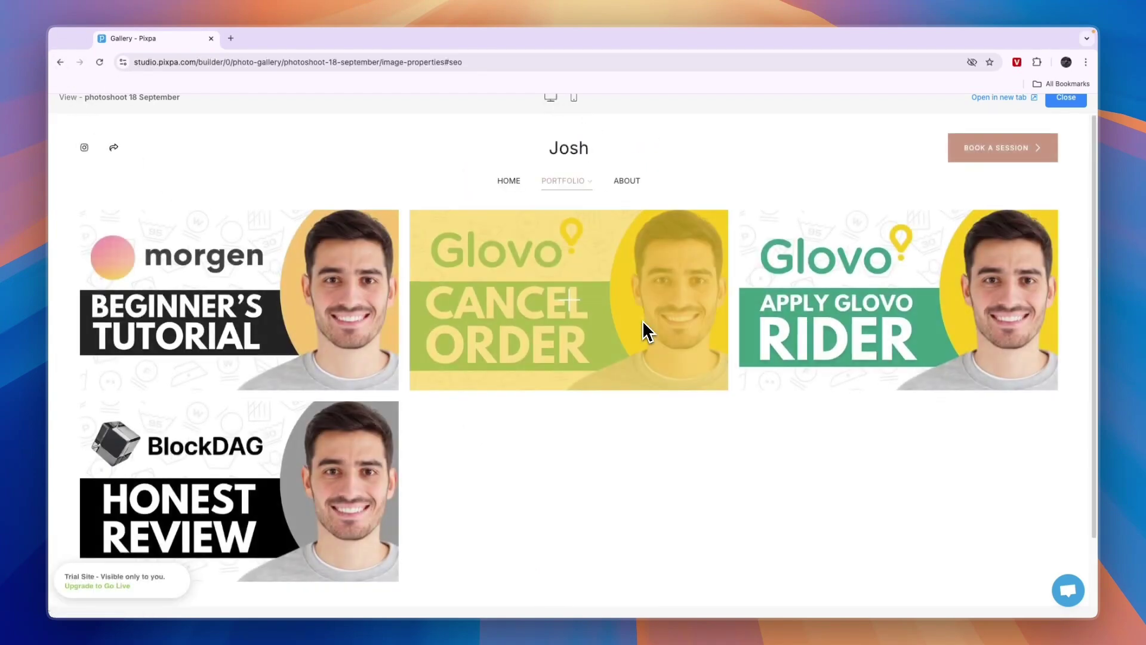
- View the Cancel Order image full size, check its share options, then close it
click(579, 350)
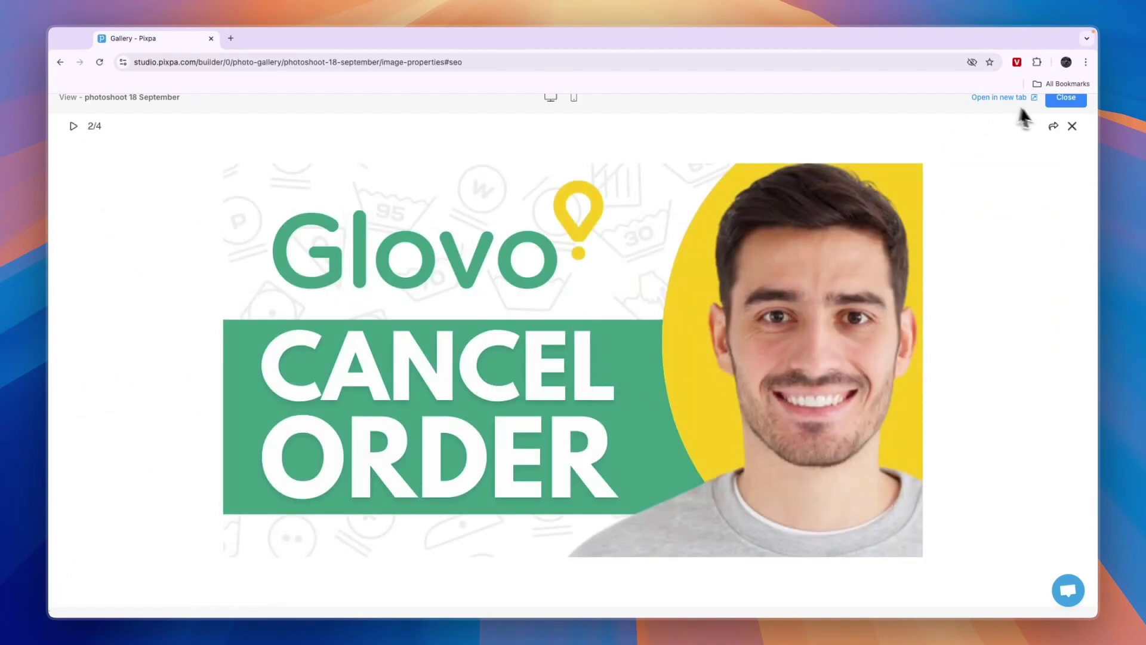
click(1072, 126)
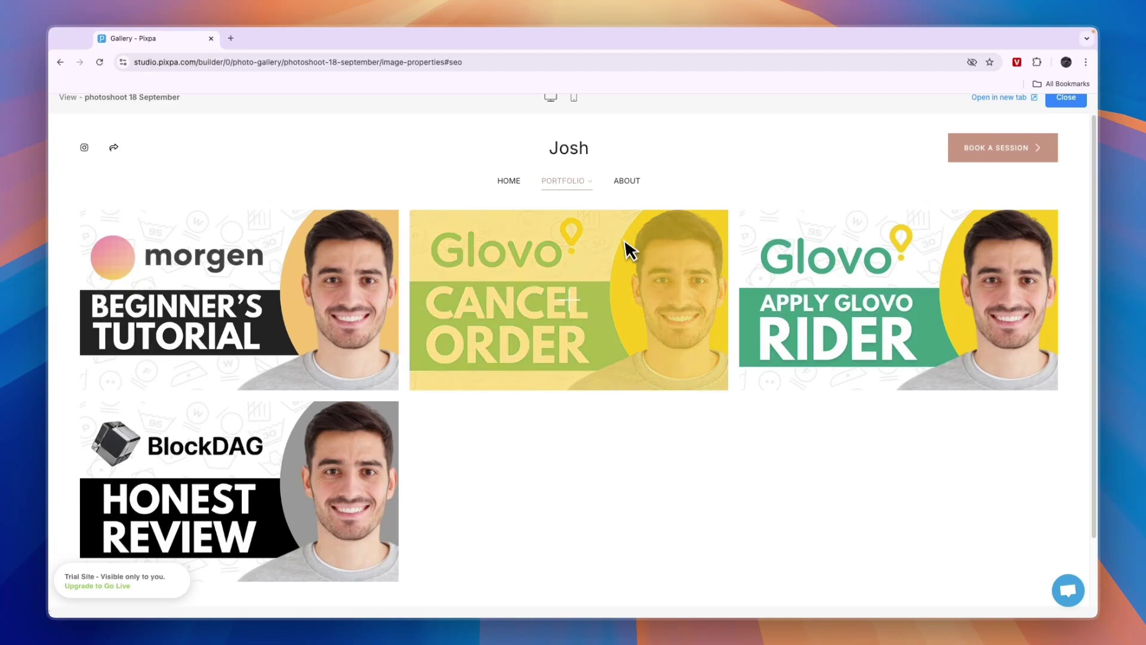
click(673, 256)
click(1054, 126)
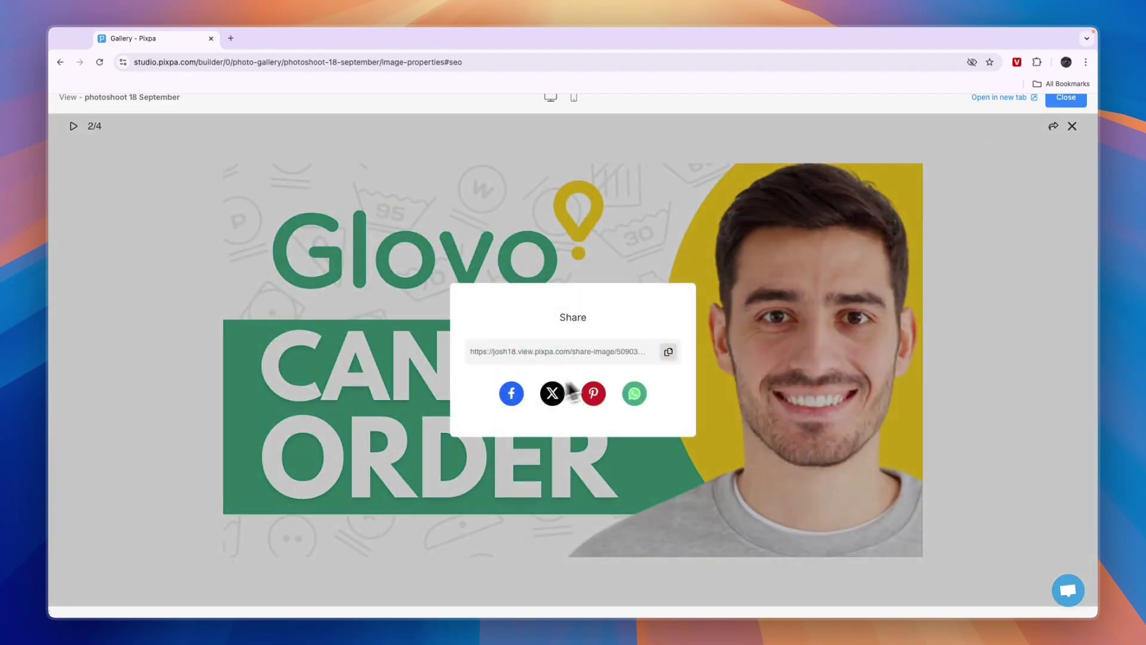
click(1072, 126)
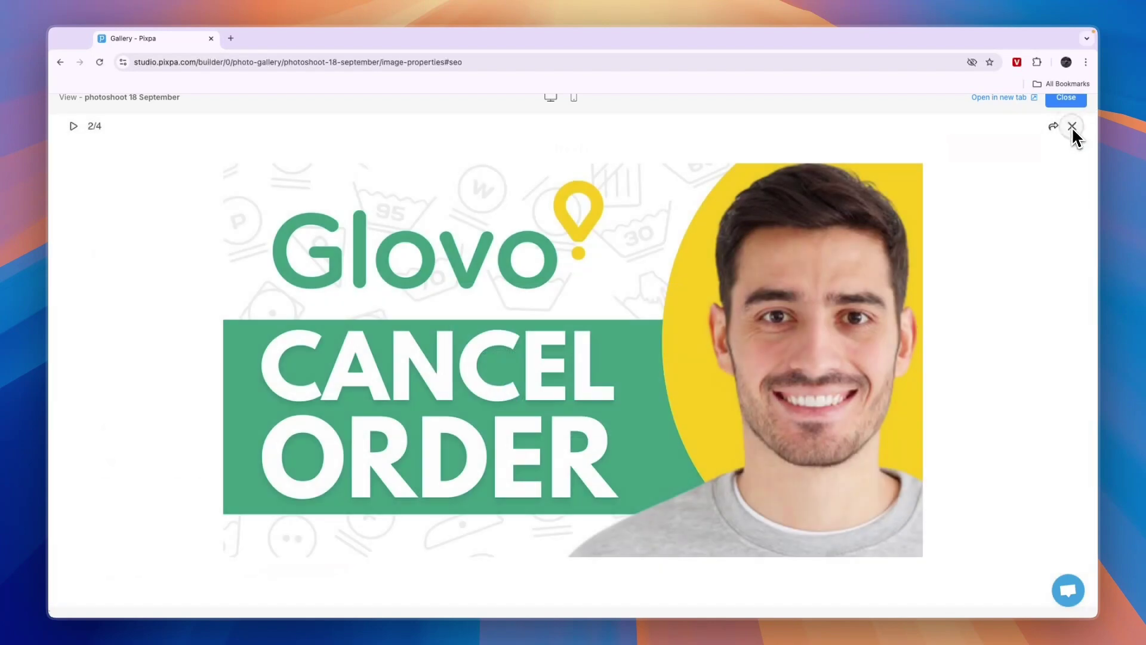
click(1072, 126)
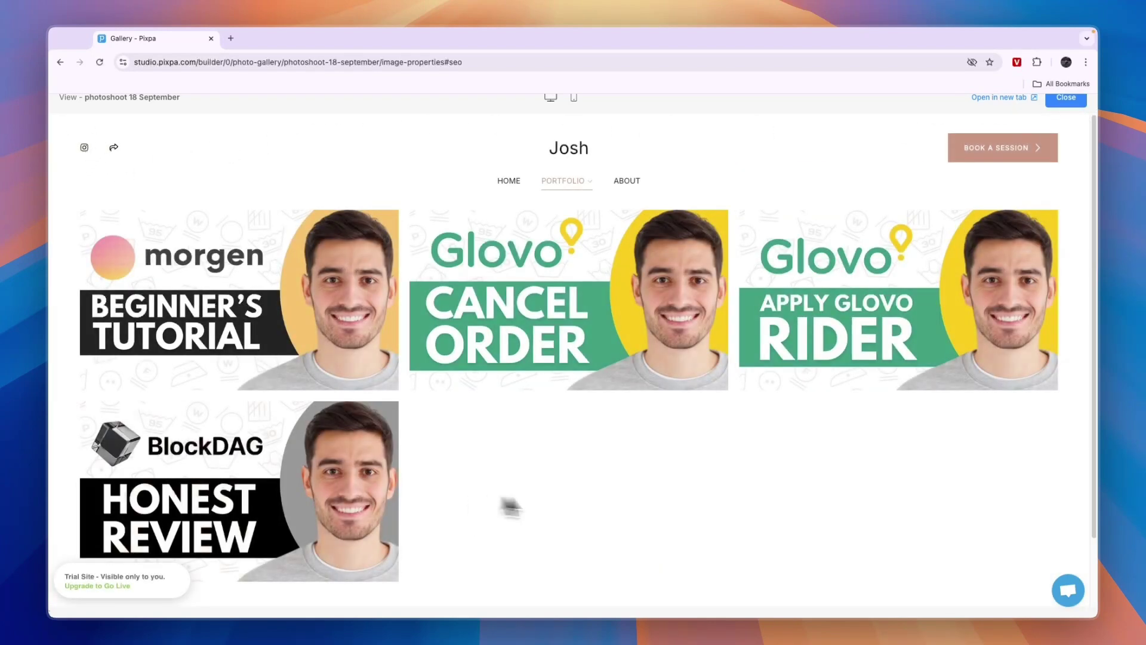
- Browse to the previous wedding photo gallery in the site preview
scroll(561, 526, down, 2)
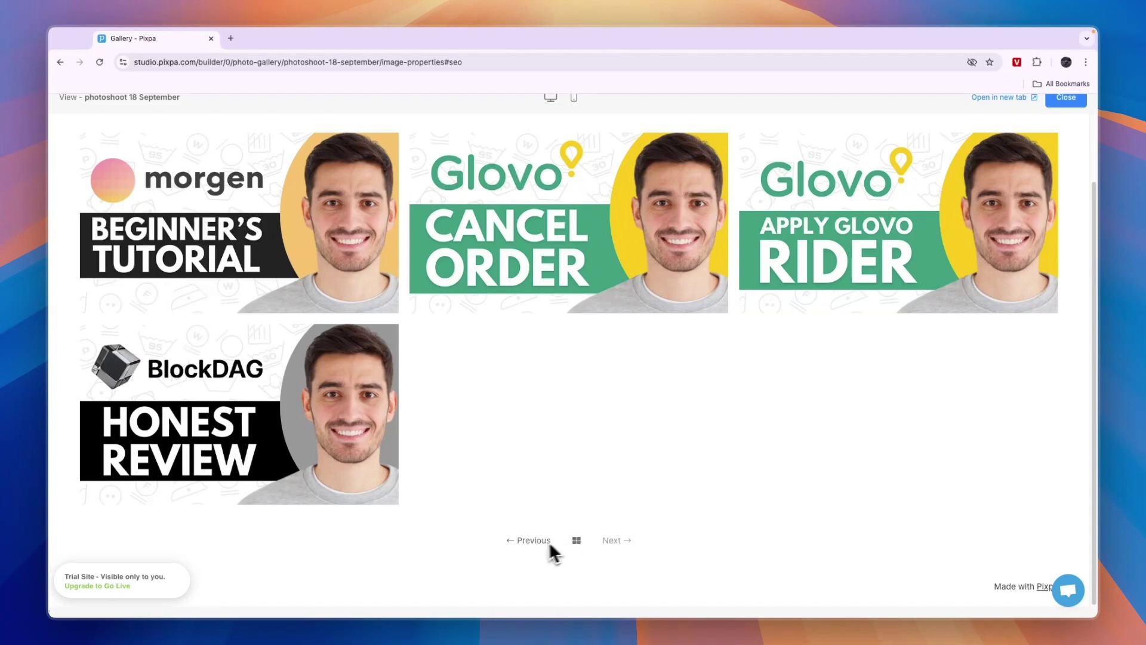
click(550, 542)
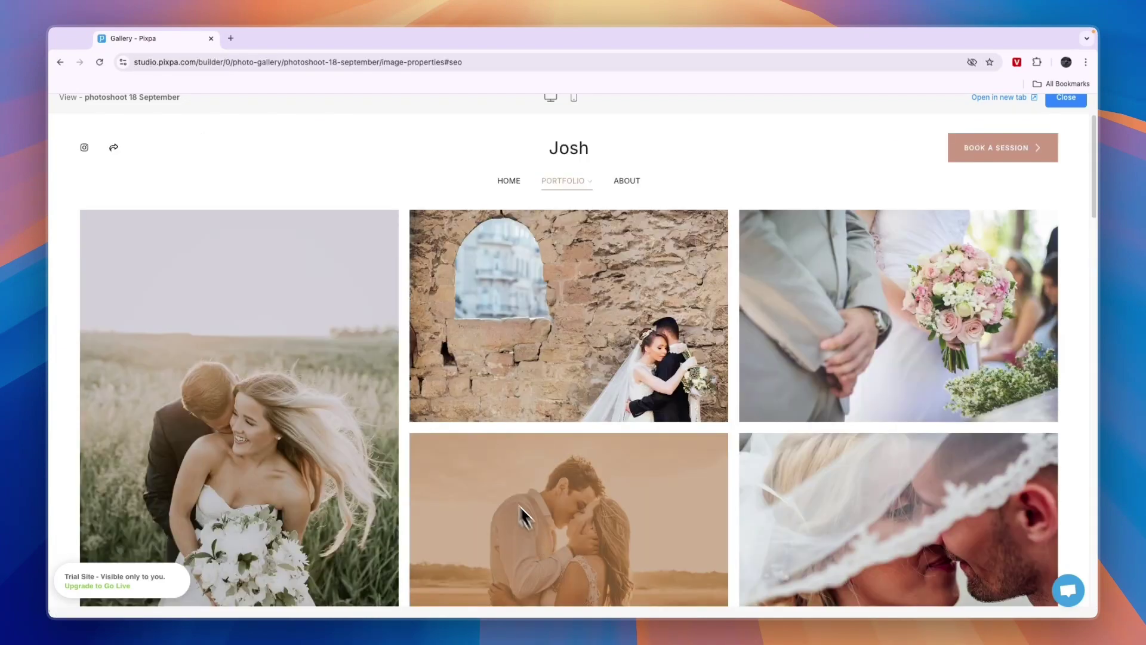
scroll(521, 517, down, 3)
scroll(602, 493, down, 15)
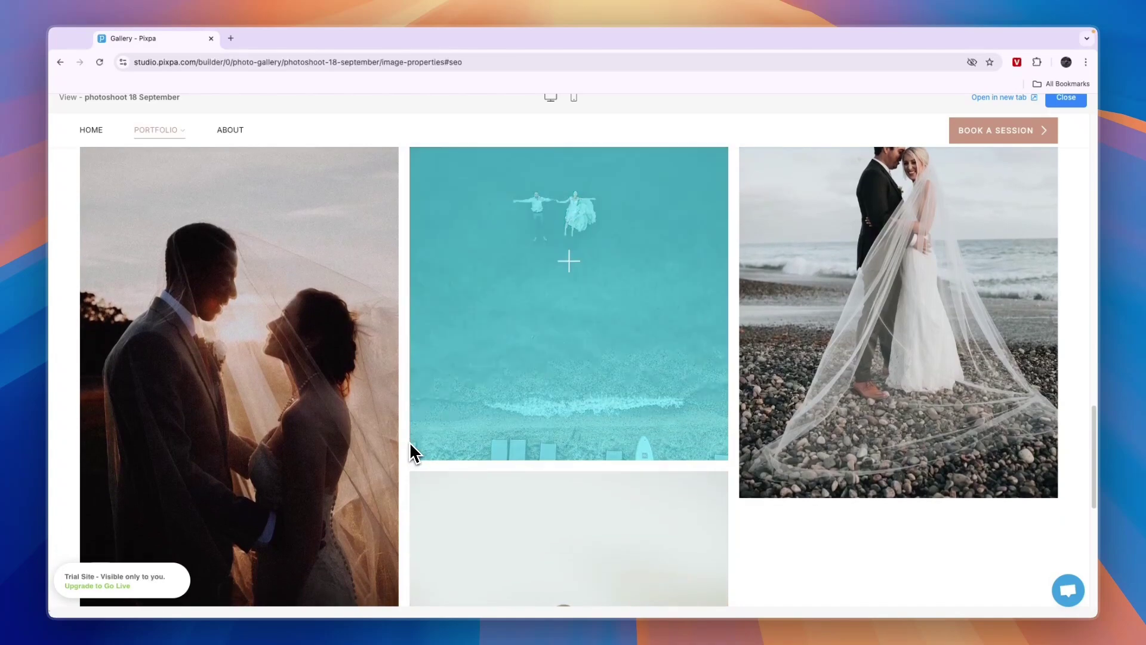
scroll(388, 439, down, 2)
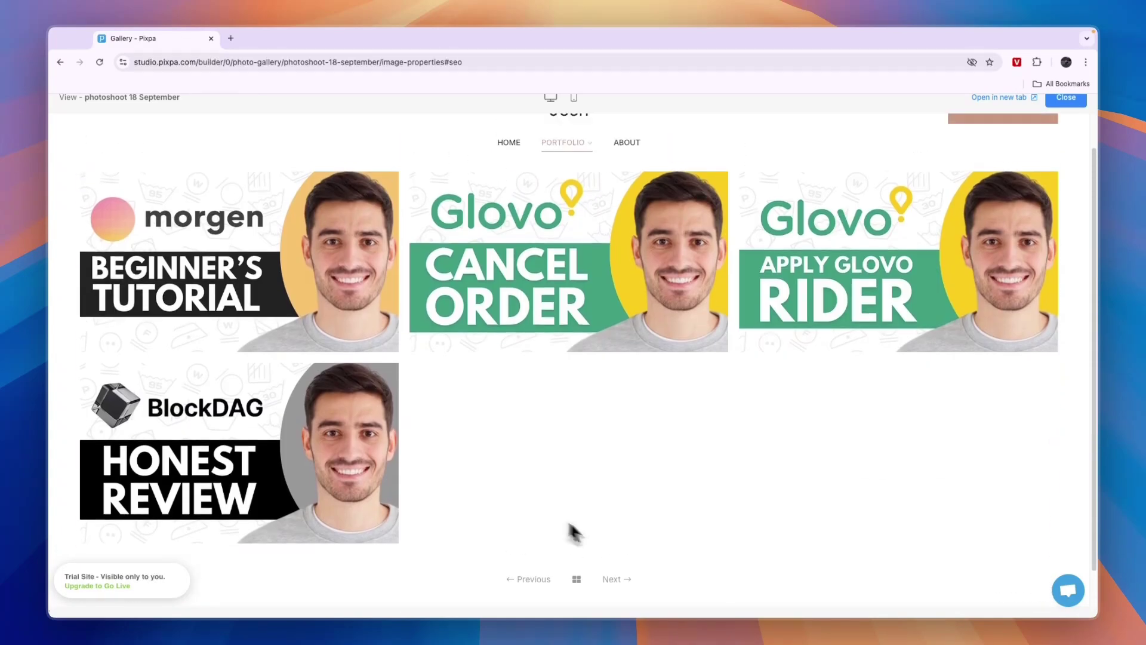
scroll(716, 532, up, 2)
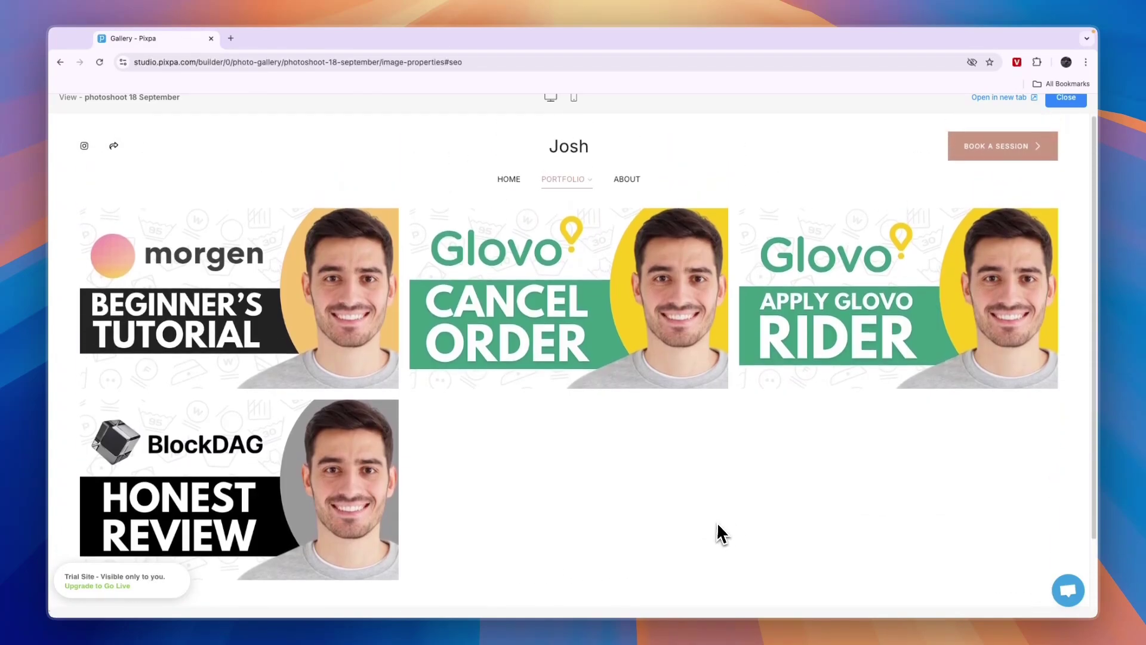
scroll(557, 476, down, 3)
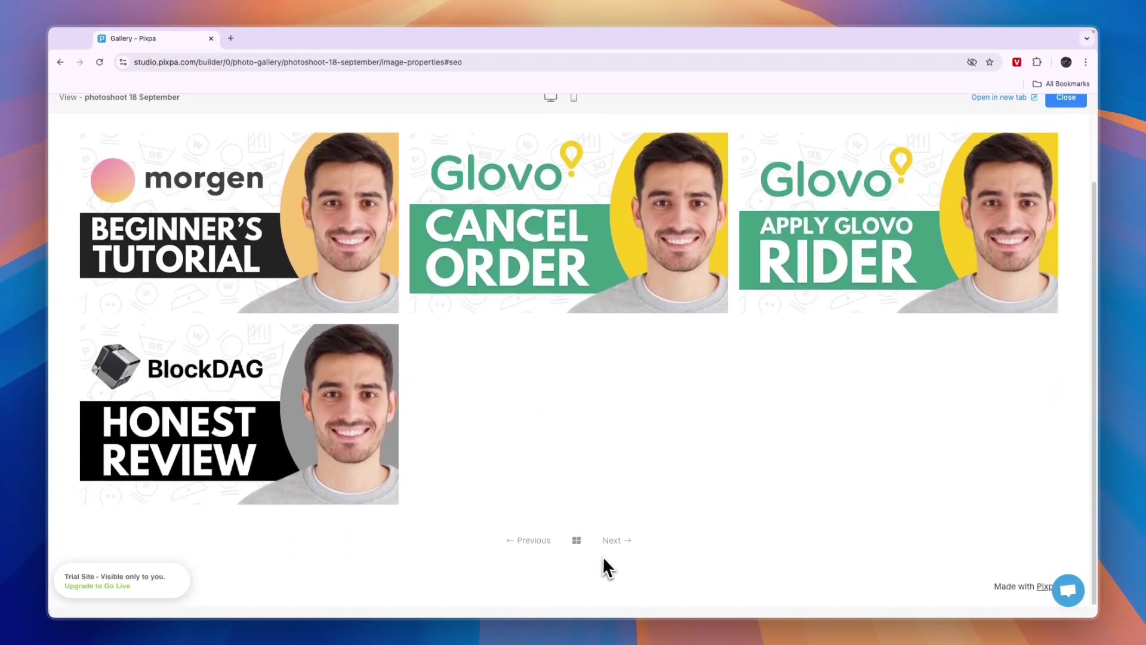
- Check the gallery index and About page, then close the site preview
click(581, 539)
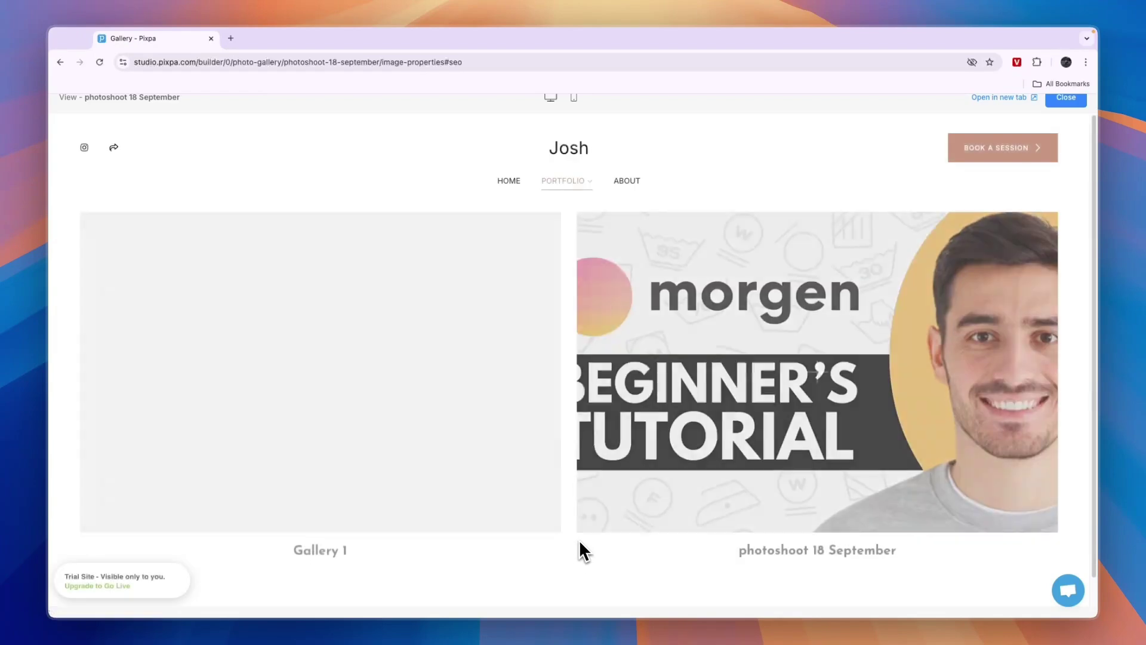
scroll(547, 544, down, 1)
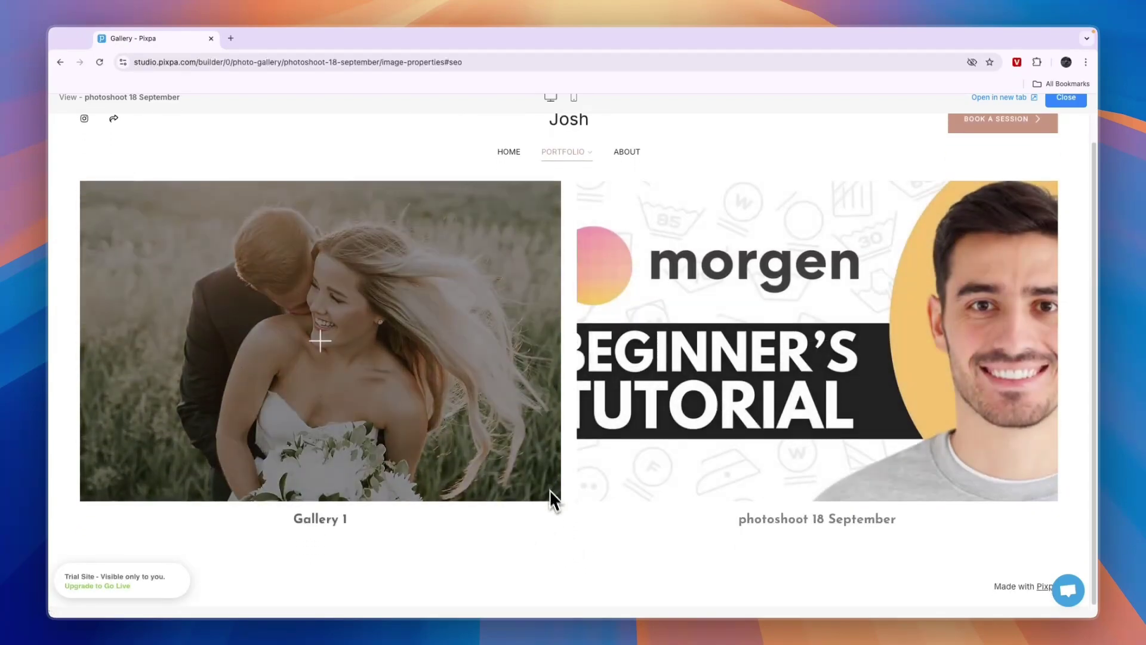
scroll(621, 322, up, 1)
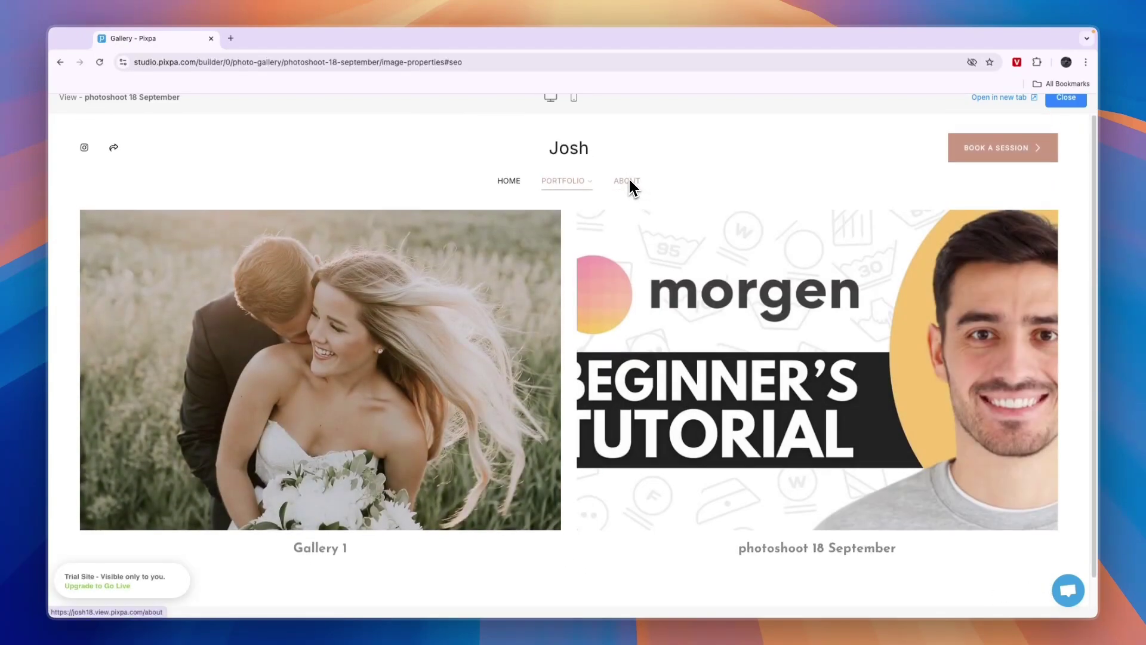
click(628, 179)
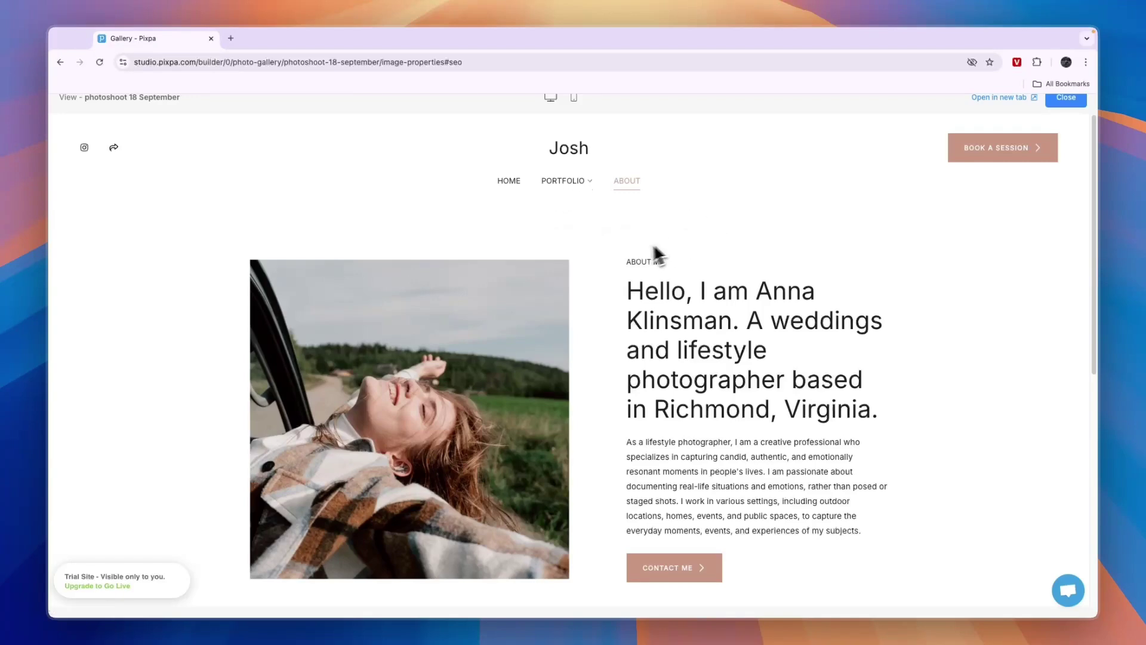
scroll(555, 281, down, 7)
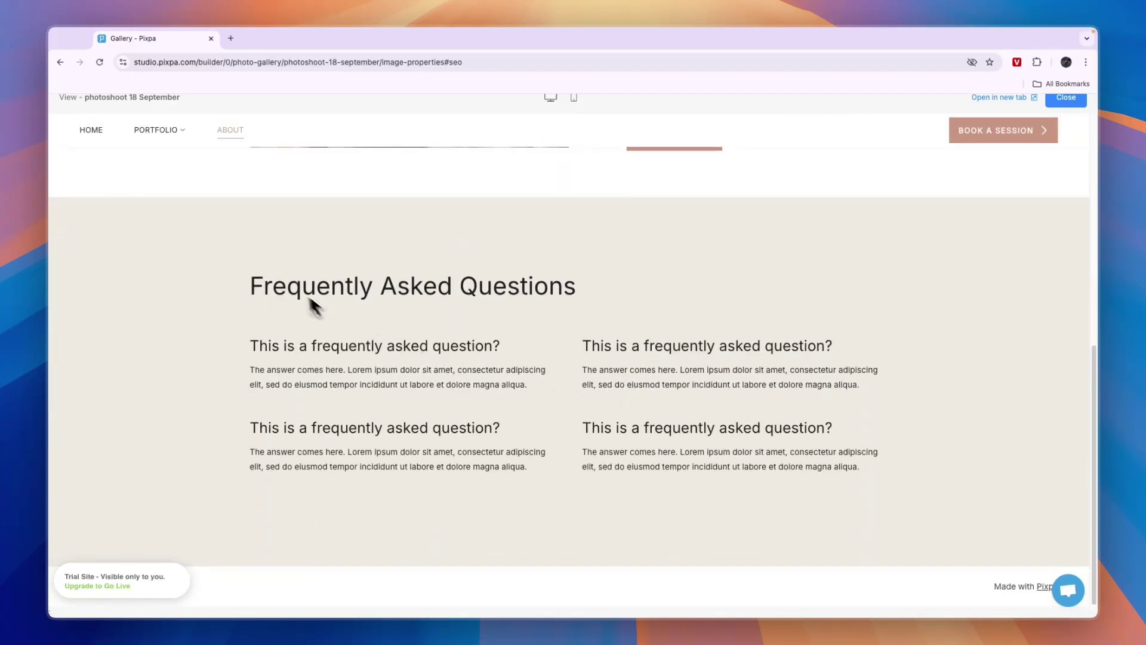
scroll(631, 340, up, 8)
key(super+bracketleft)
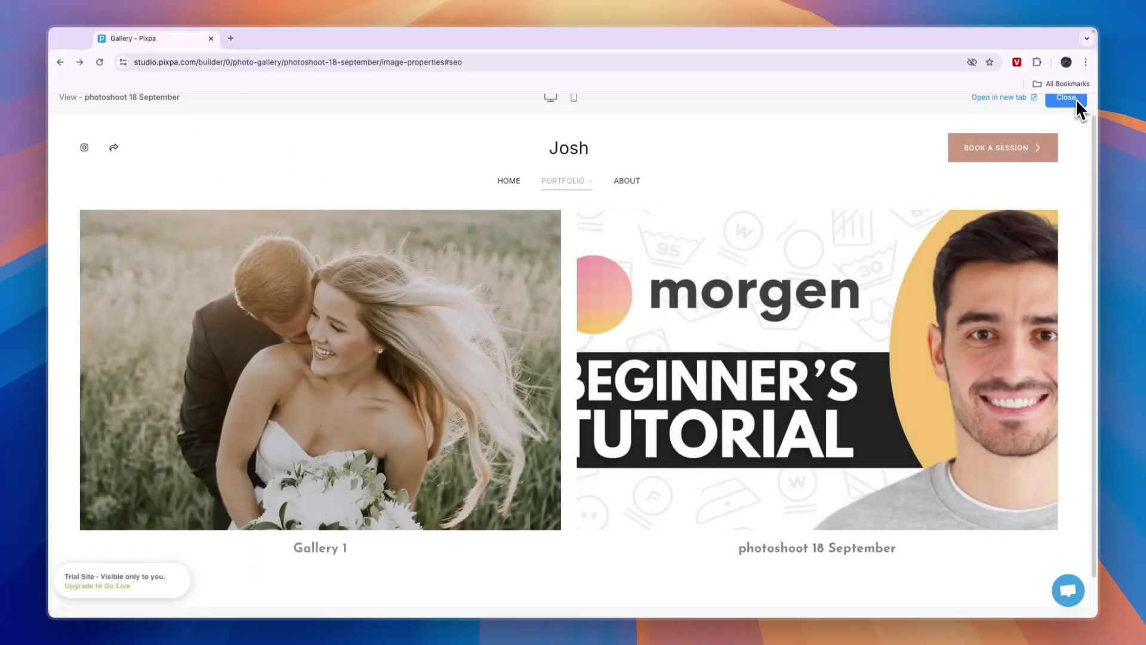
click(1066, 98)
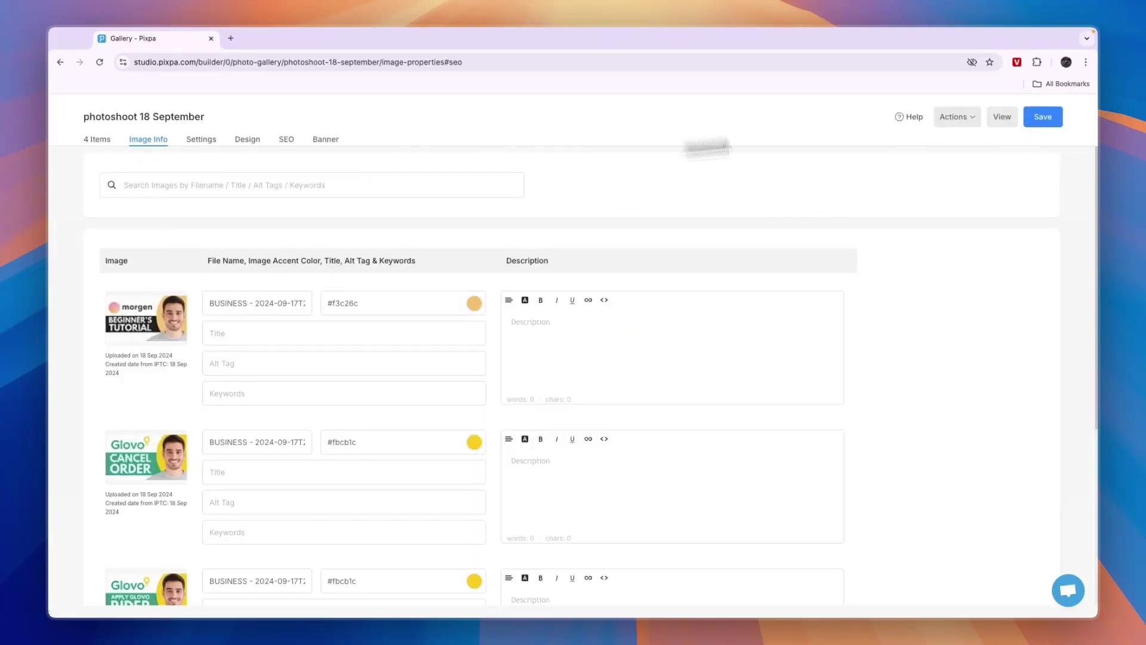
- Save the photoshoot 18 September gallery, then open the About page and select its photo-and-text block
click(1041, 117)
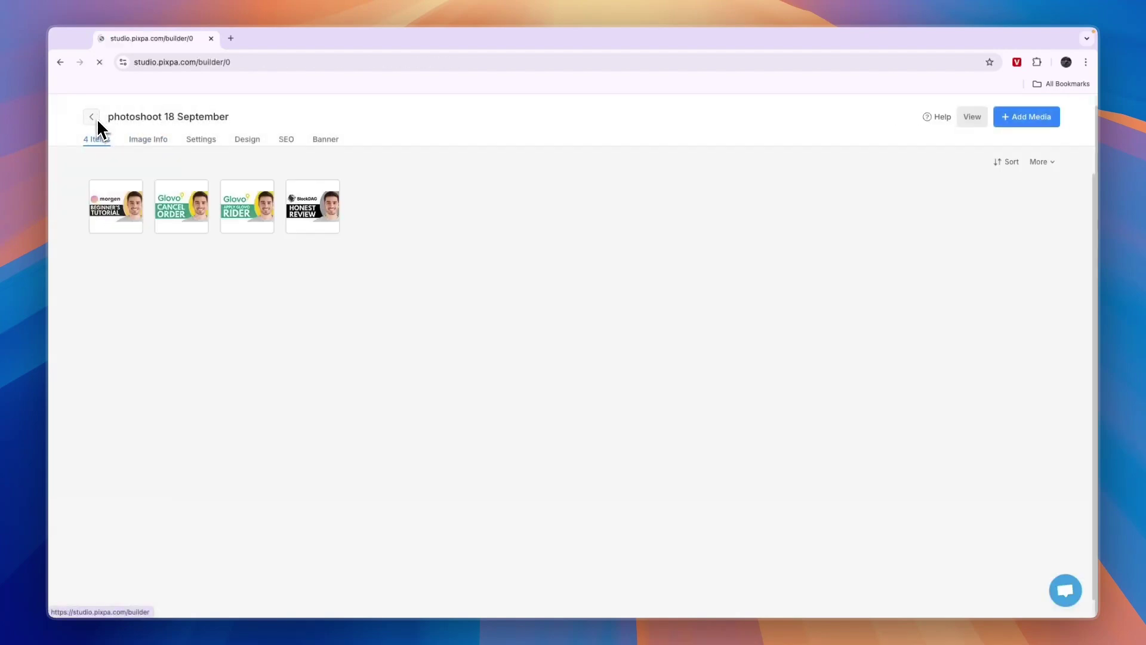
click(94, 117)
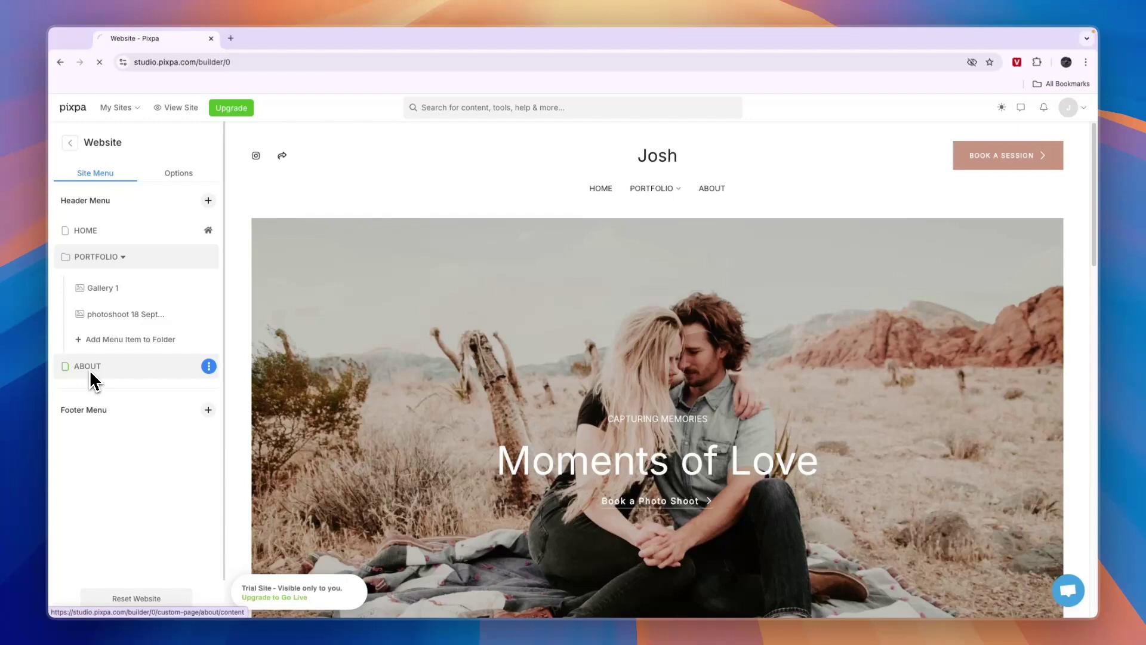
click(88, 369)
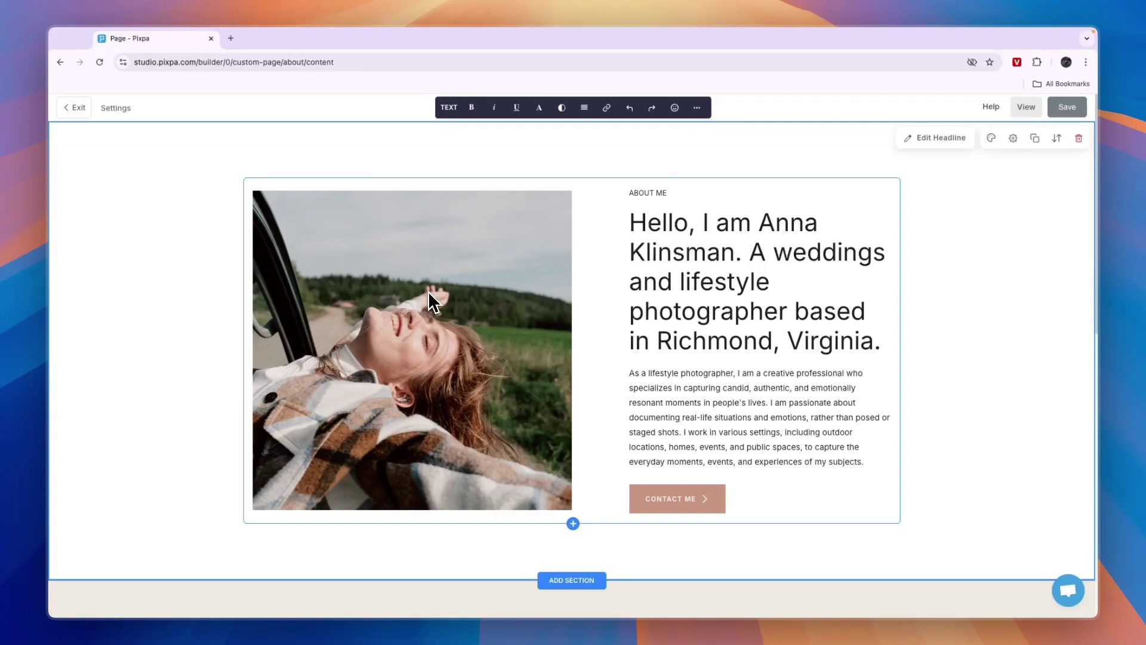
click(1014, 139)
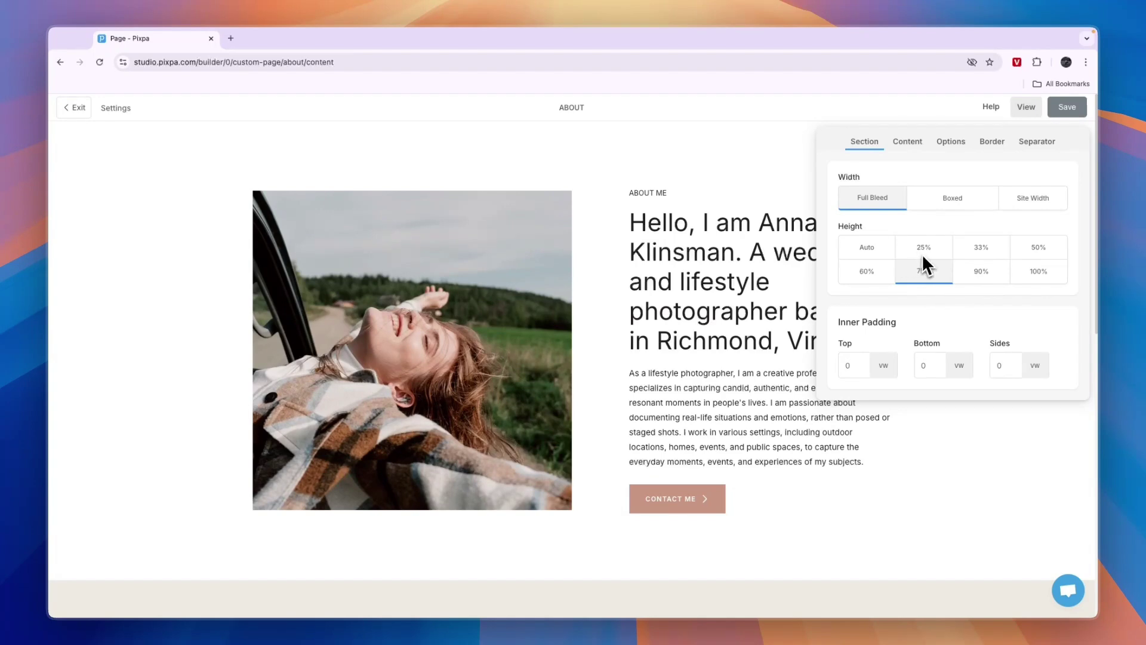
click(421, 323)
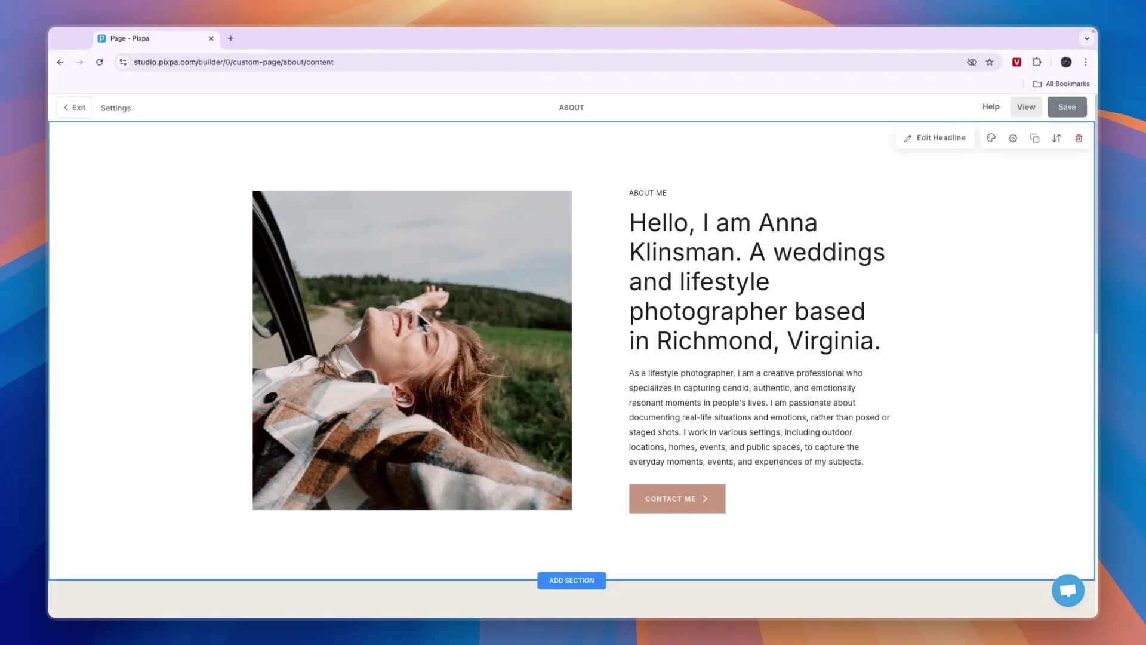
click(410, 324)
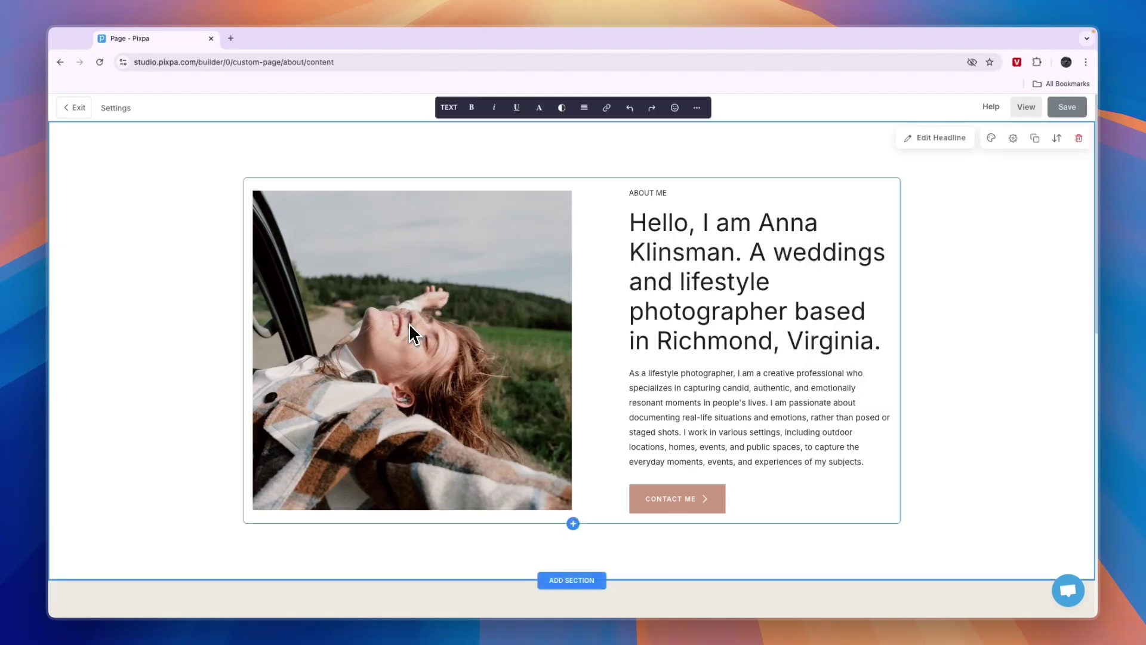
- Delete the headline's Primary Image and upload the new portrait from Downloads
click(954, 138)
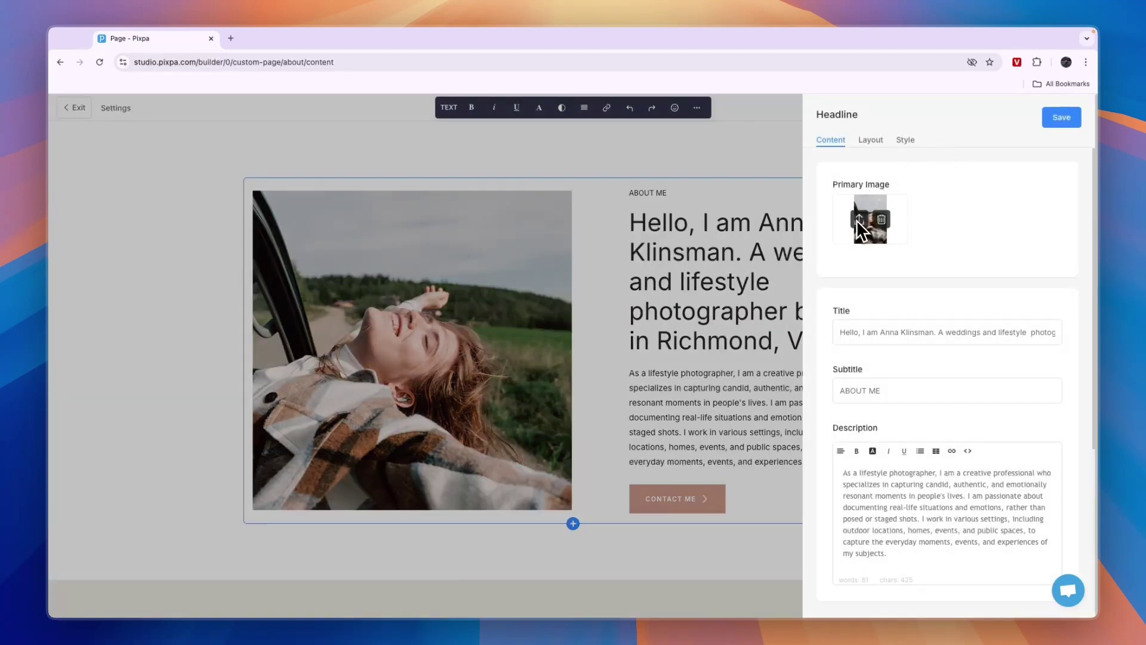
click(882, 219)
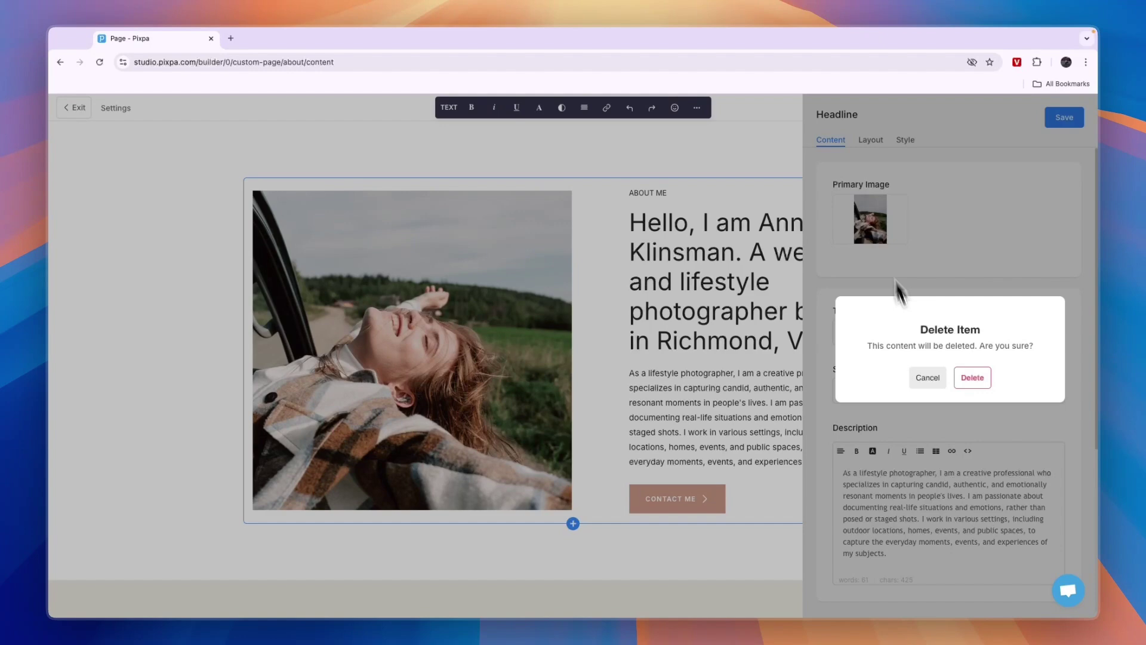
click(972, 381)
click(869, 221)
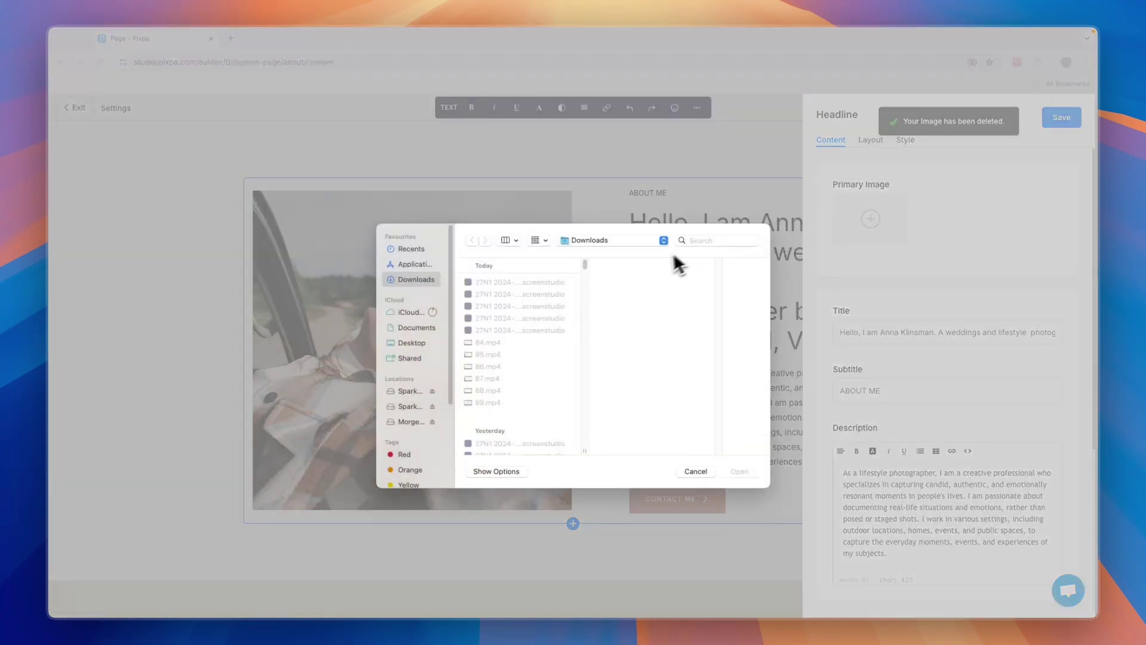
scroll(529, 347, down, 10)
double_click(529, 346)
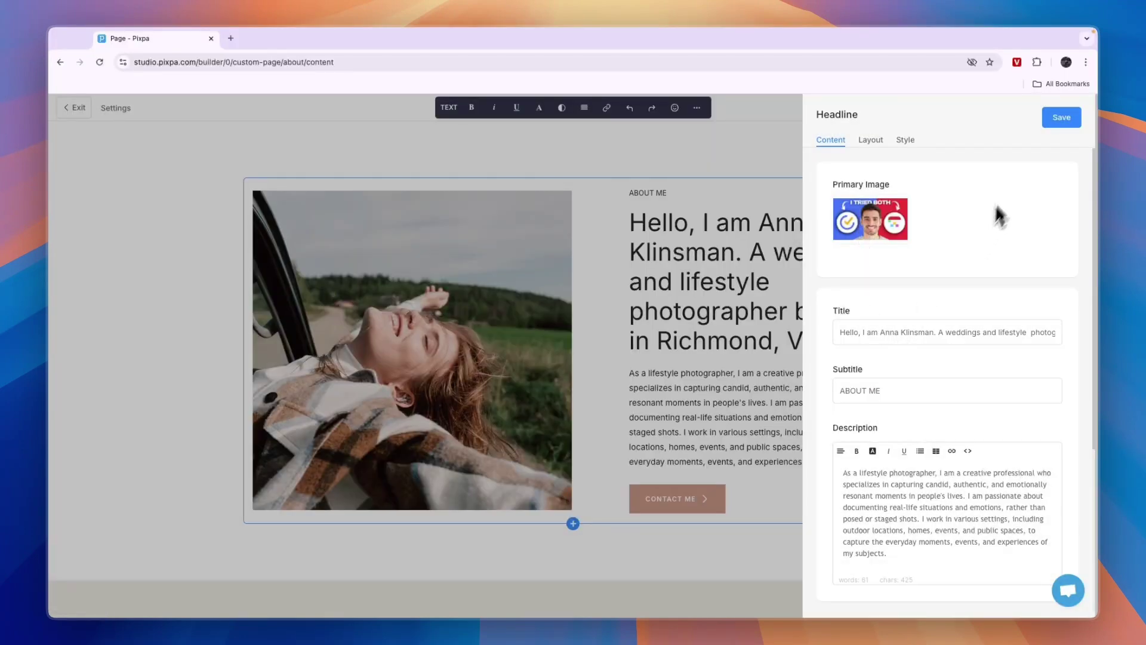
click(1056, 119)
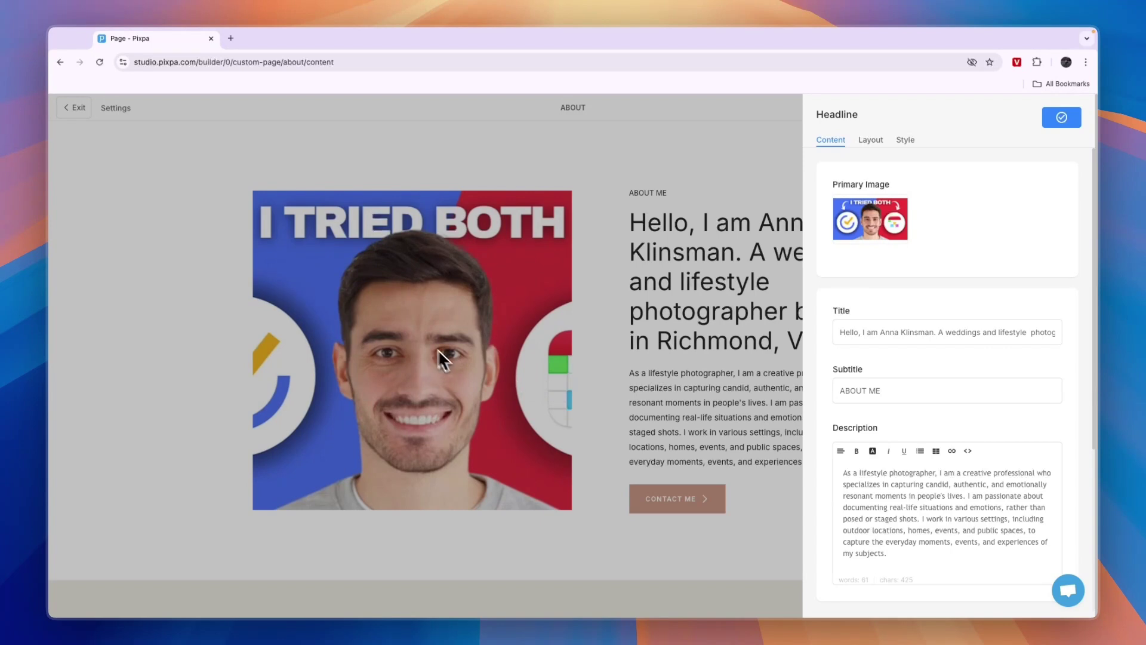
- Review the headline title and Contact Me button, then save the About page
scroll(860, 477, down, 1)
click(840, 313)
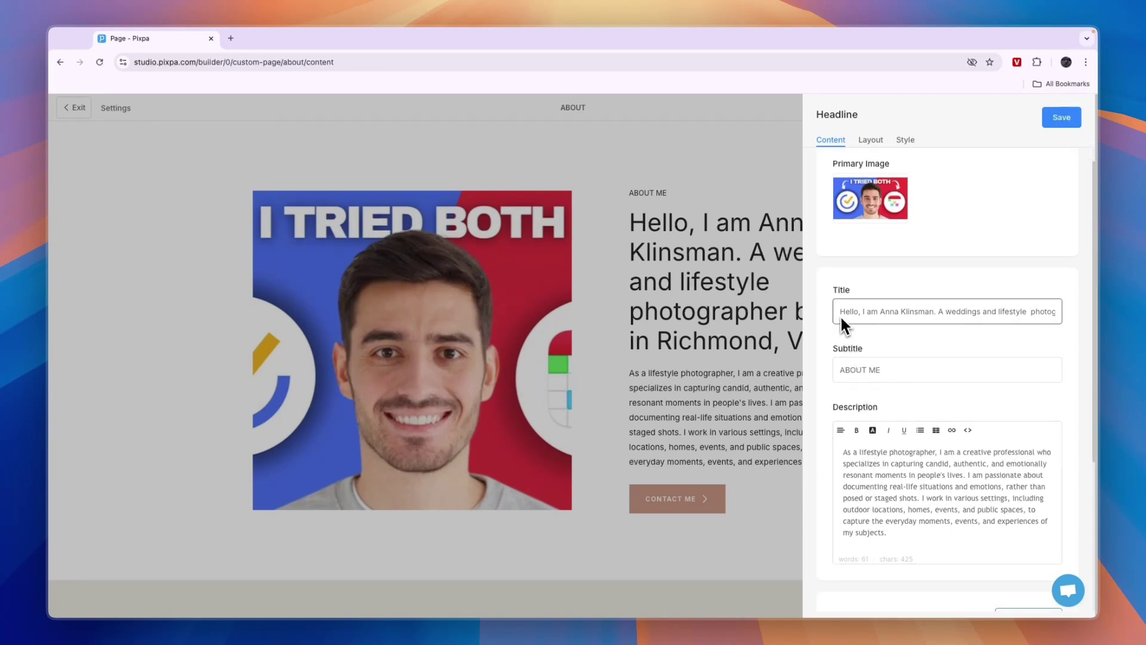
scroll(914, 490, down, 5)
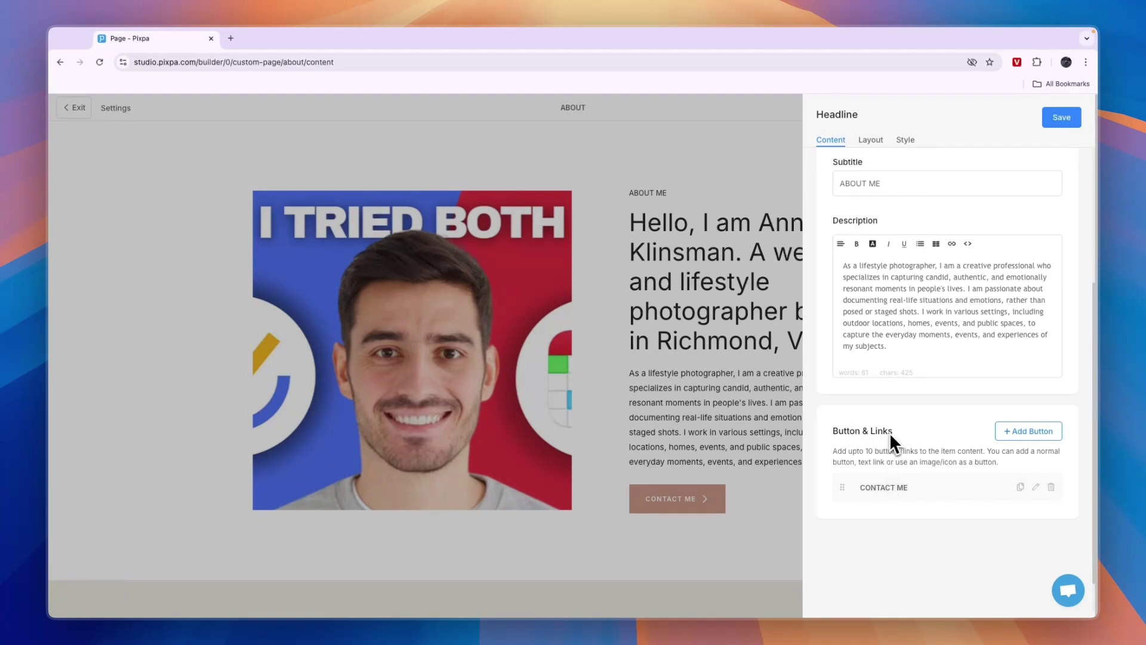
click(912, 493)
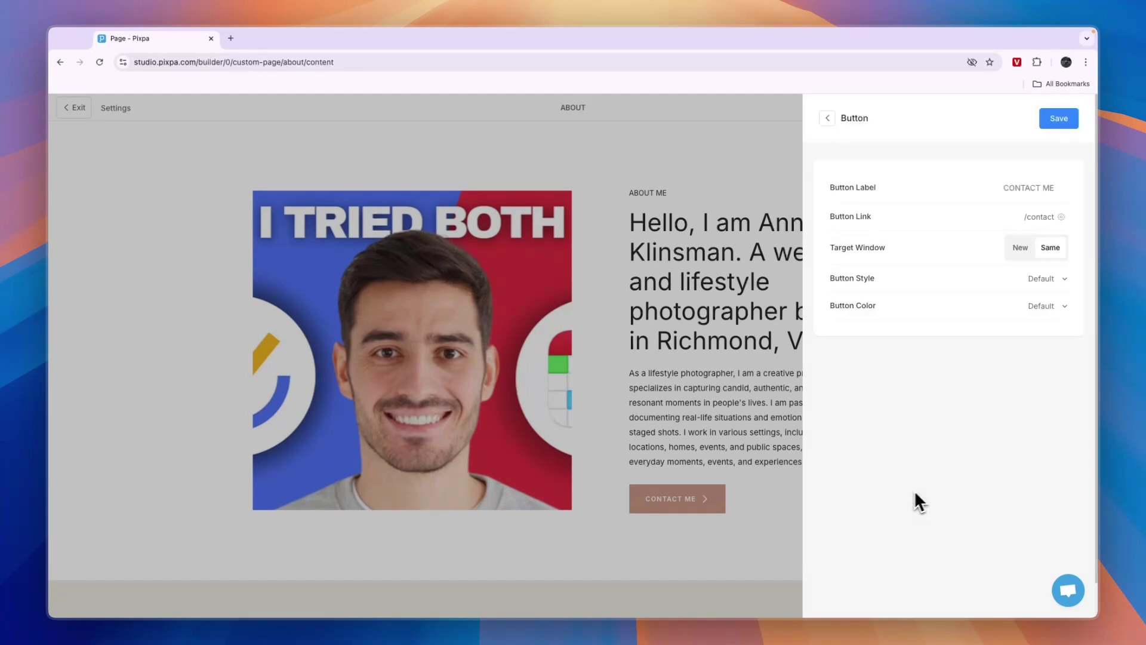
click(771, 469)
click(1067, 107)
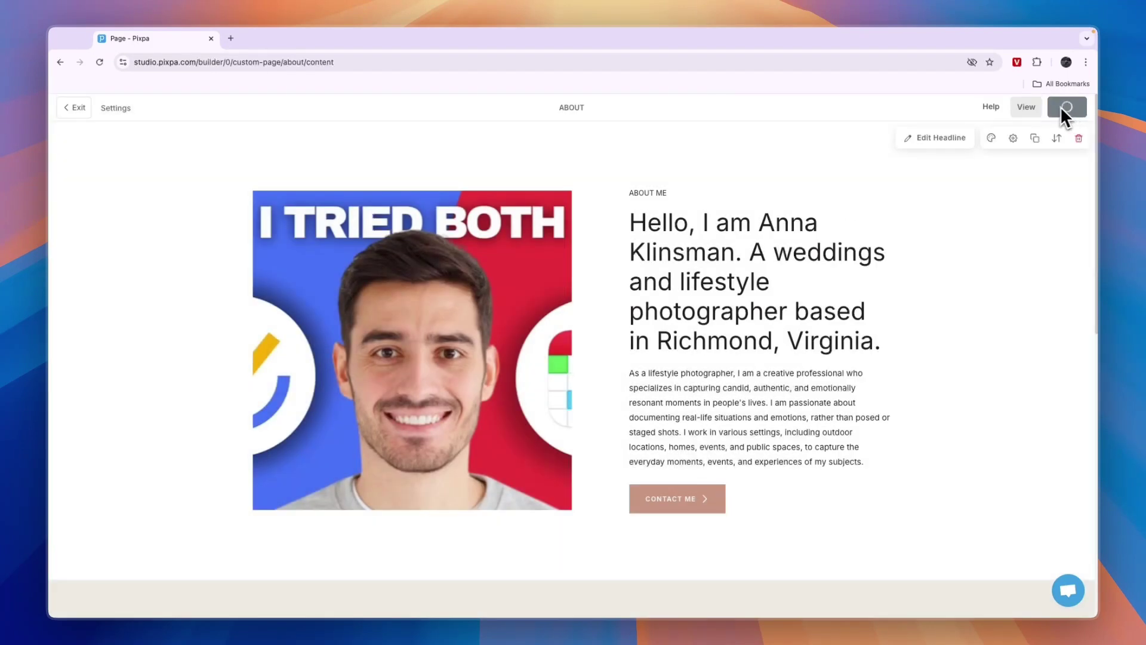
click(1034, 107)
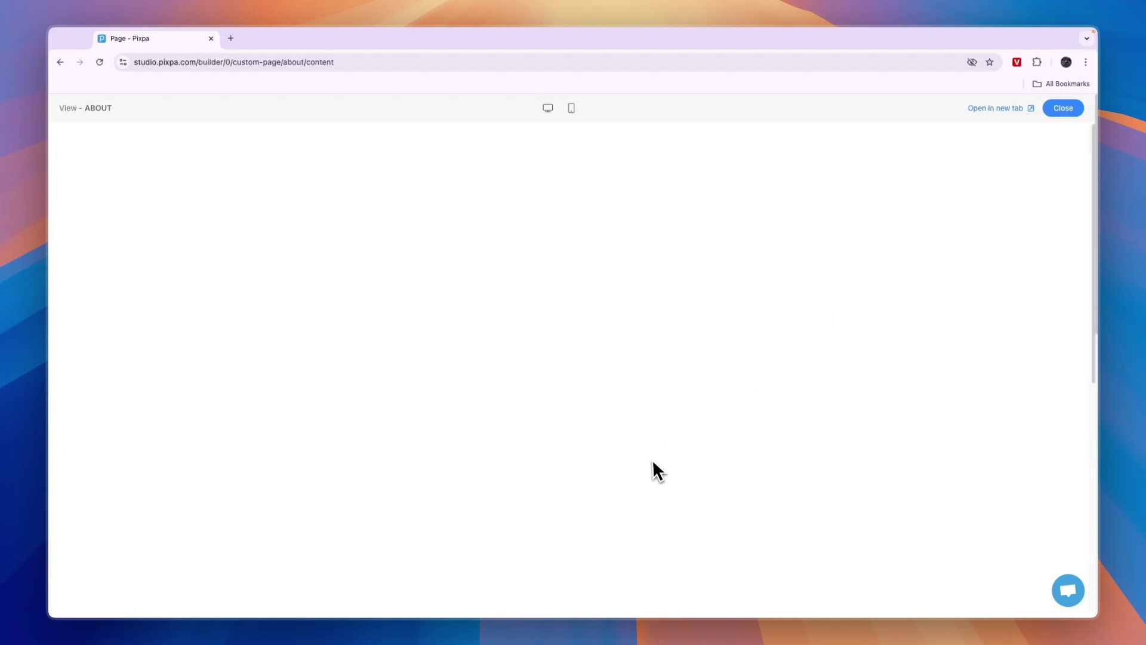
scroll(657, 460, down, 3)
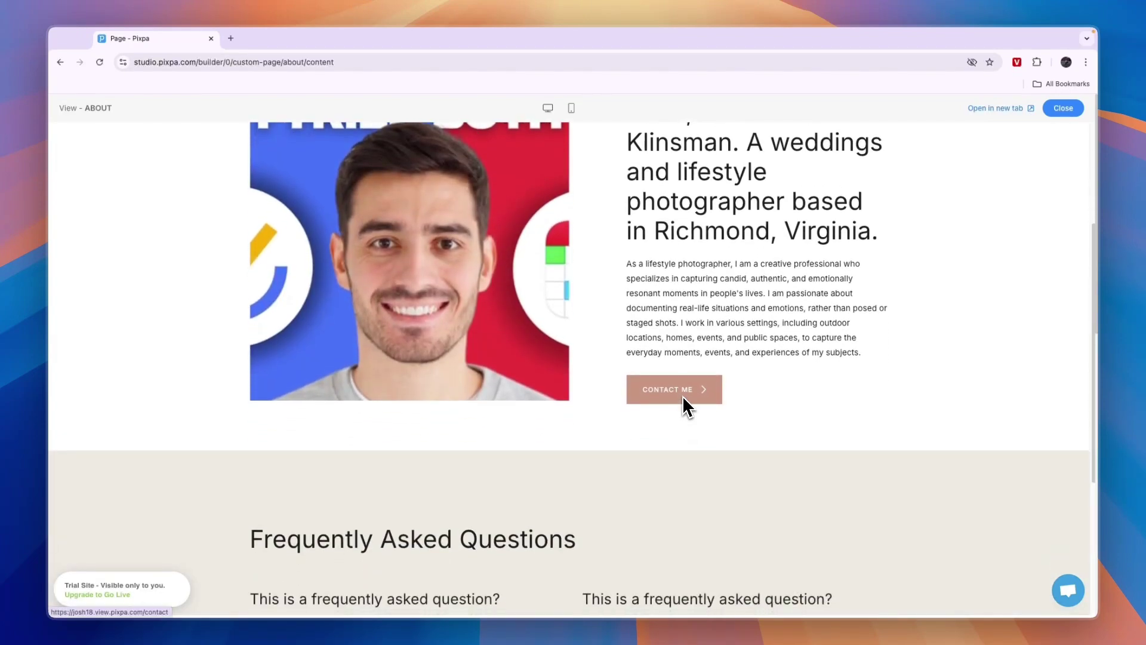
click(682, 395)
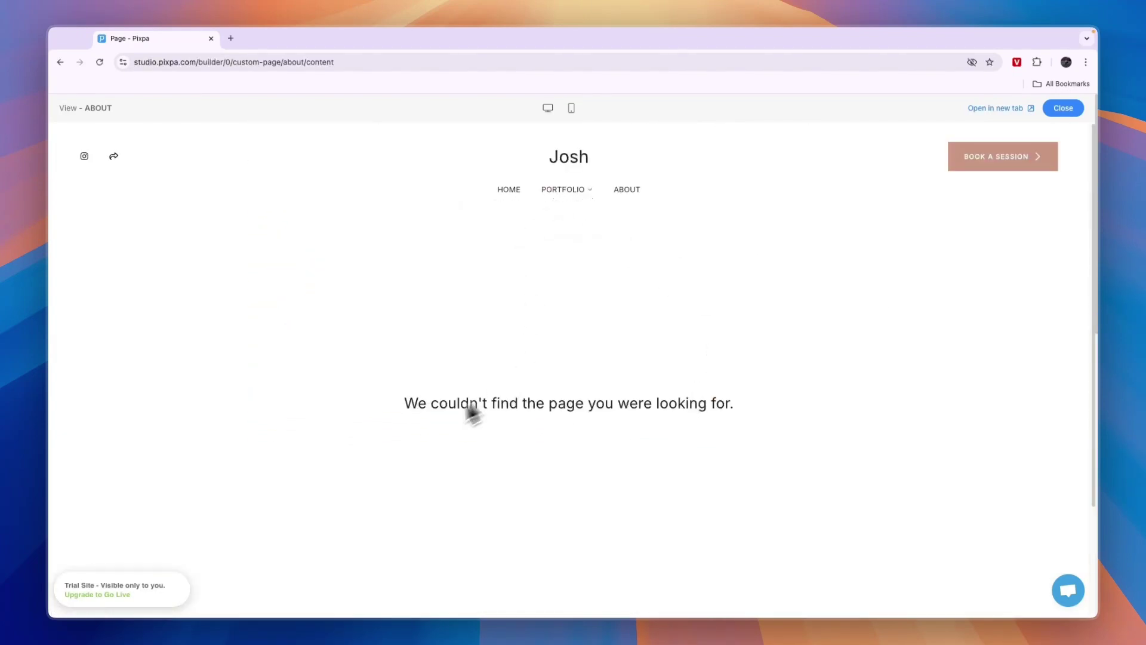
drag(399, 444, 792, 422)
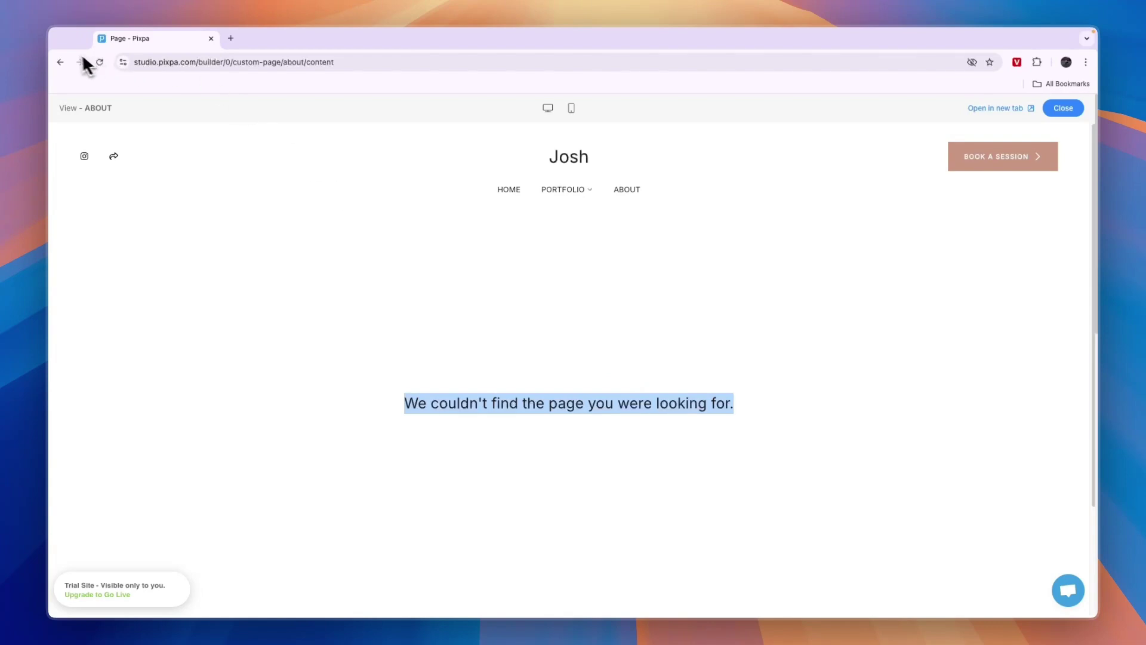
click(60, 62)
scroll(724, 269, up, 3)
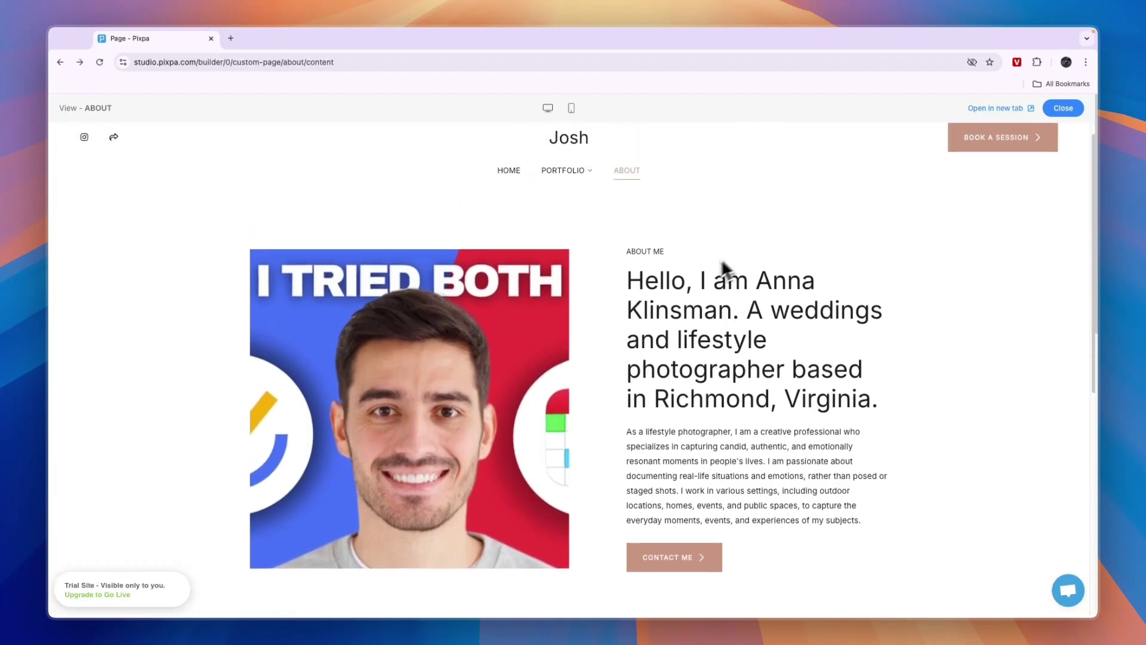
click(1049, 110)
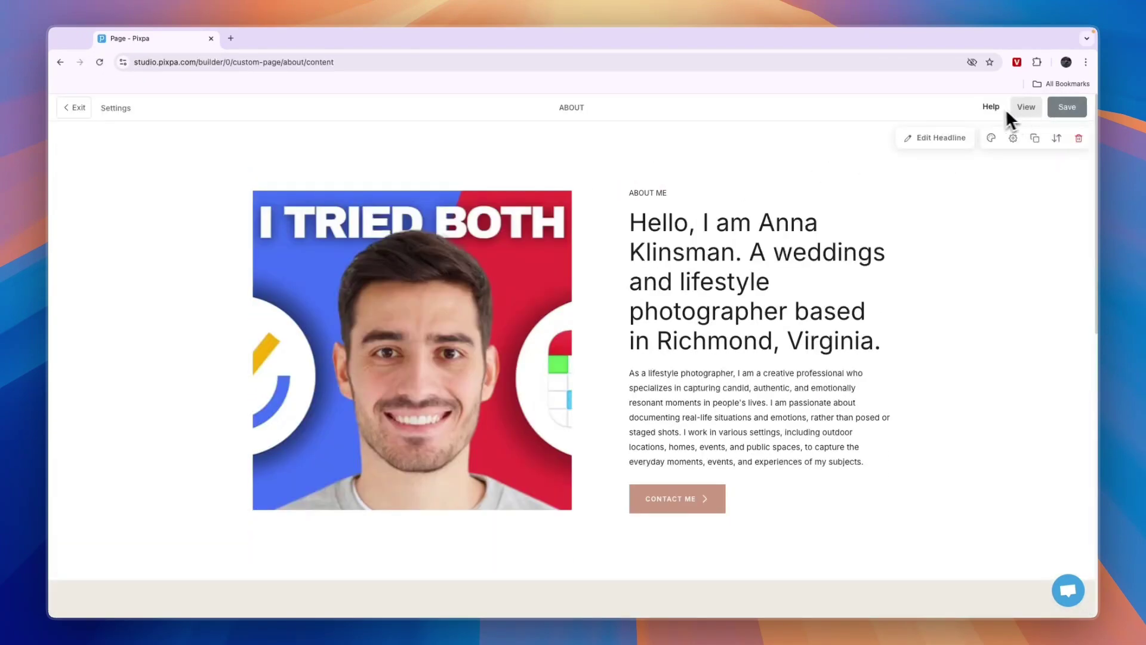
- Open the Contact Me button's settings in the About headline section
click(682, 511)
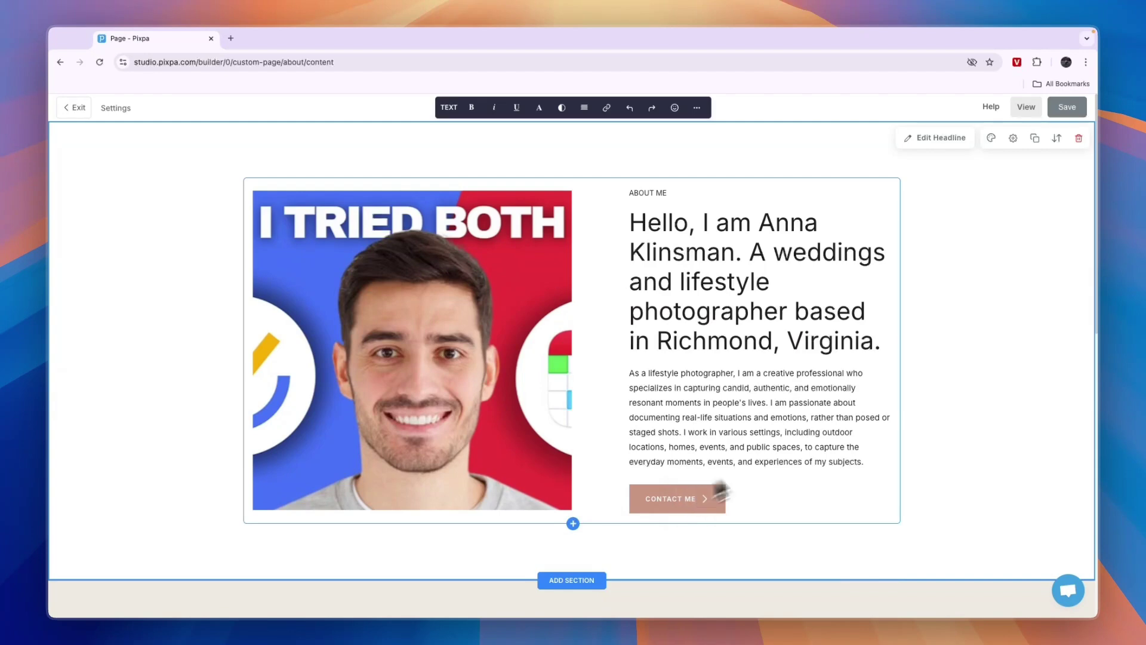
click(935, 138)
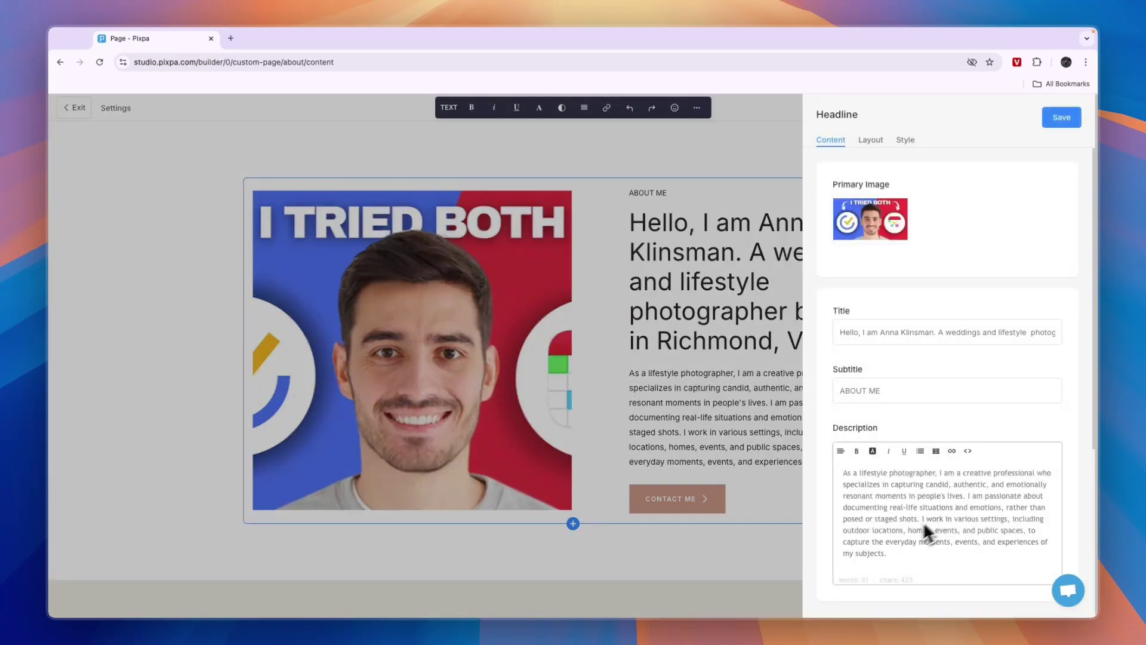
scroll(908, 531, down, 5)
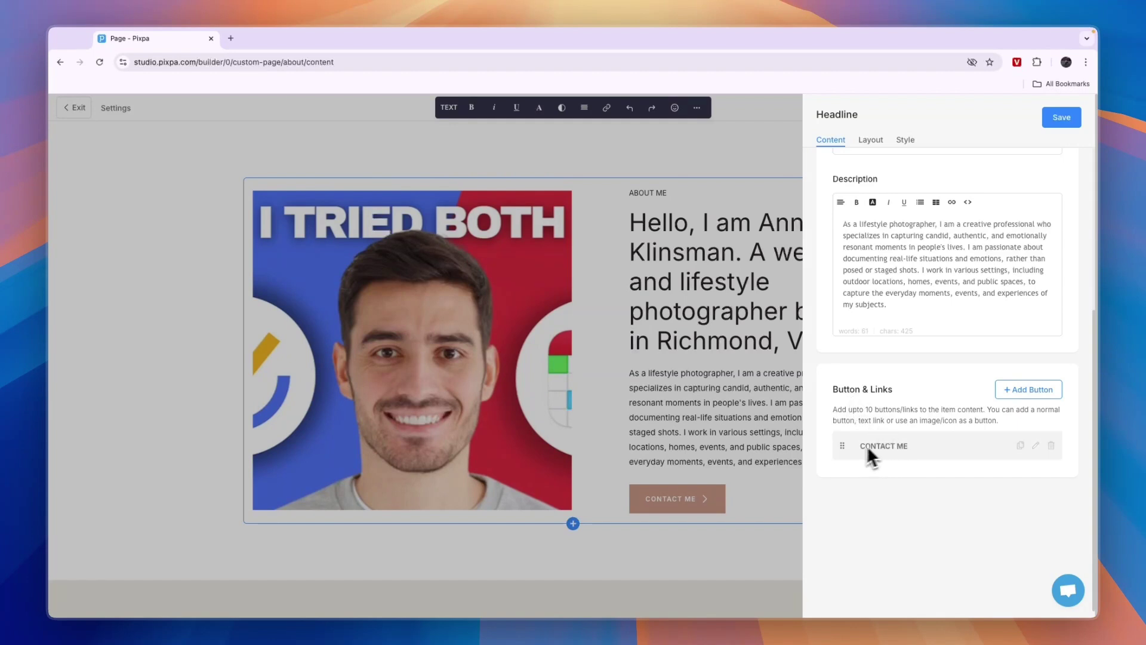
click(1035, 446)
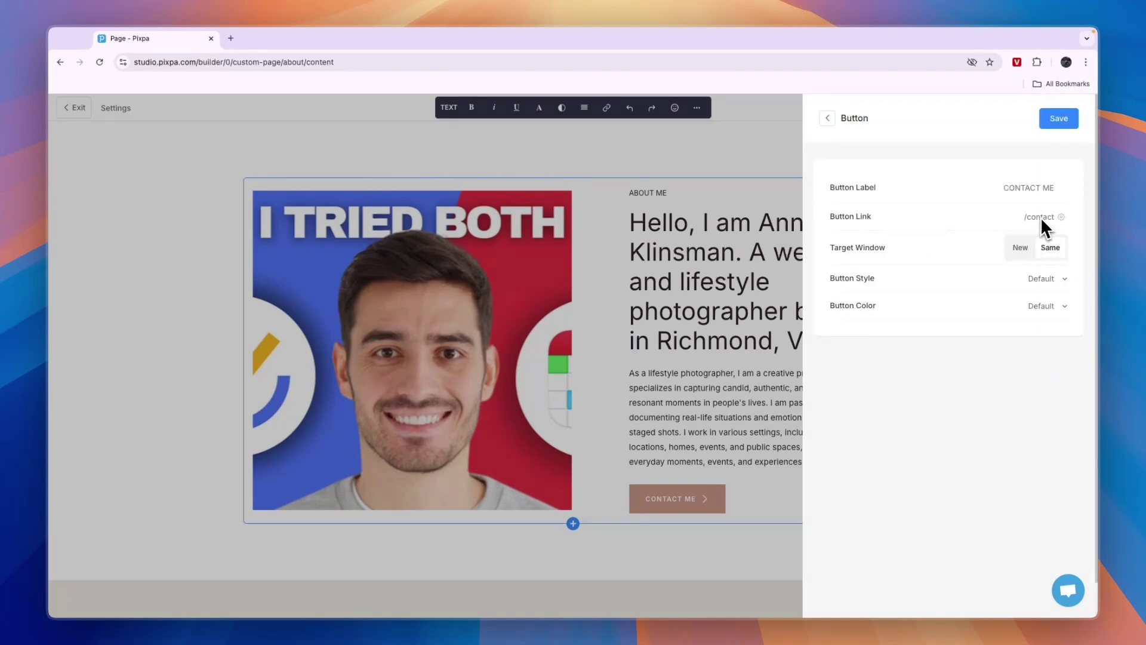
- Change the button's /contact link, trying web address, Mail to and phone link types
click(1025, 216)
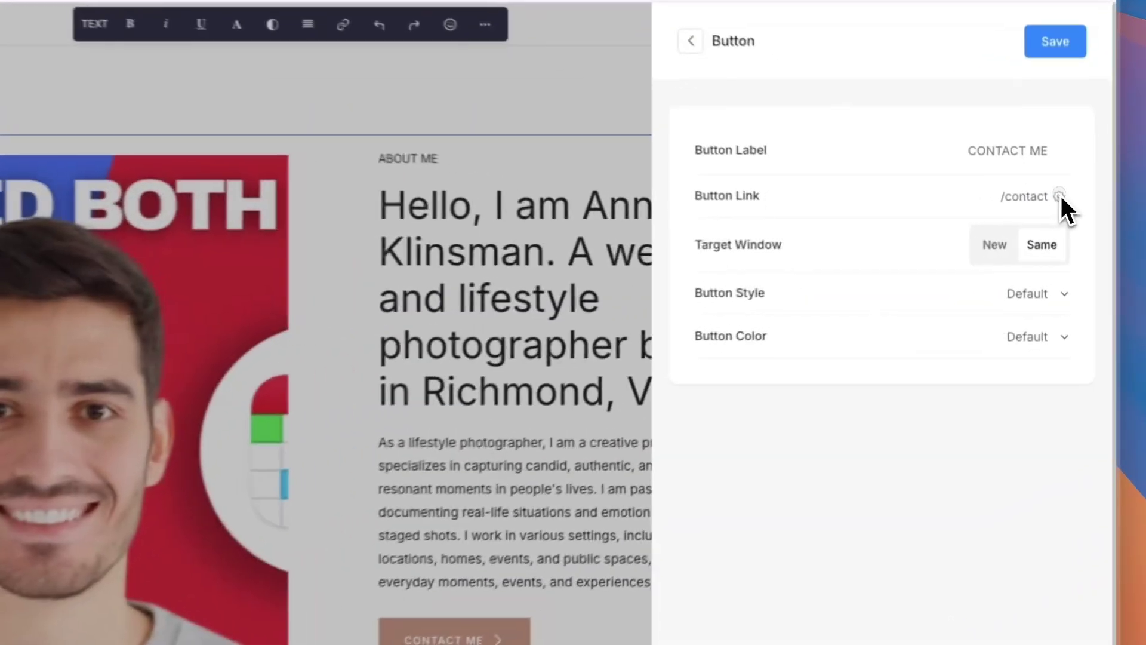
click(1062, 217)
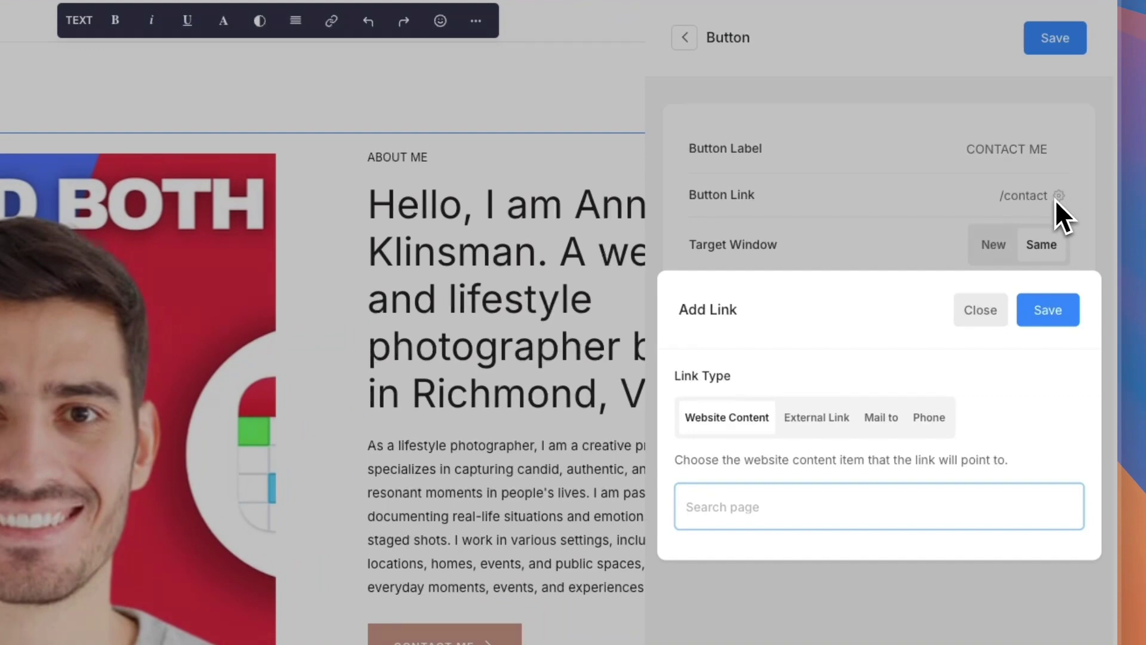
click(818, 415)
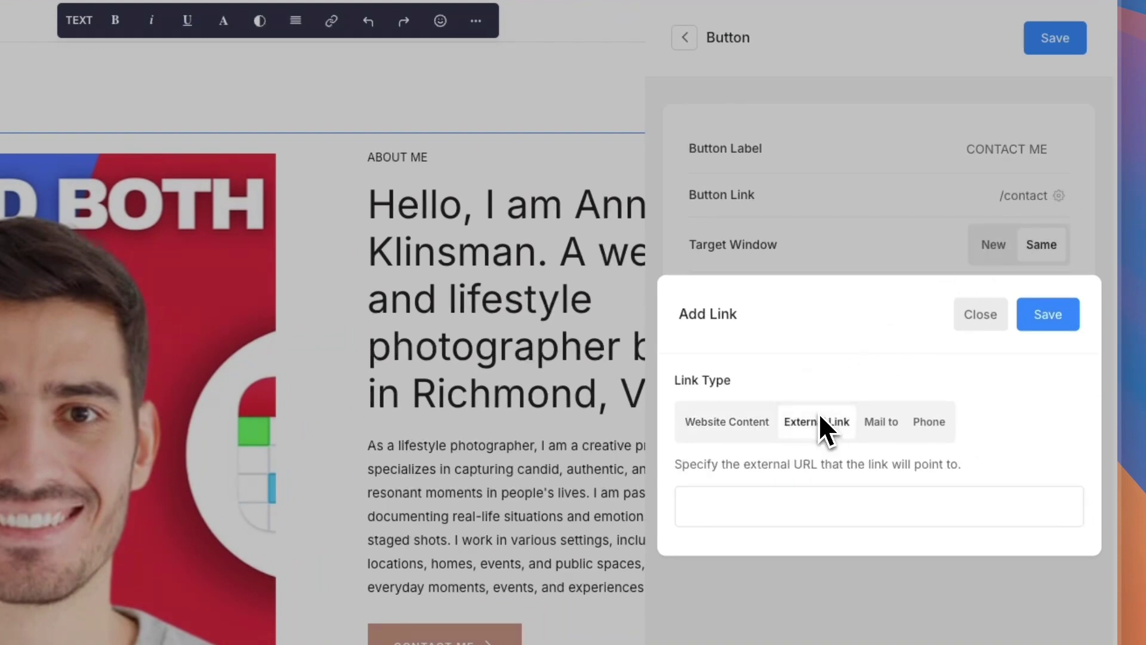
click(875, 420)
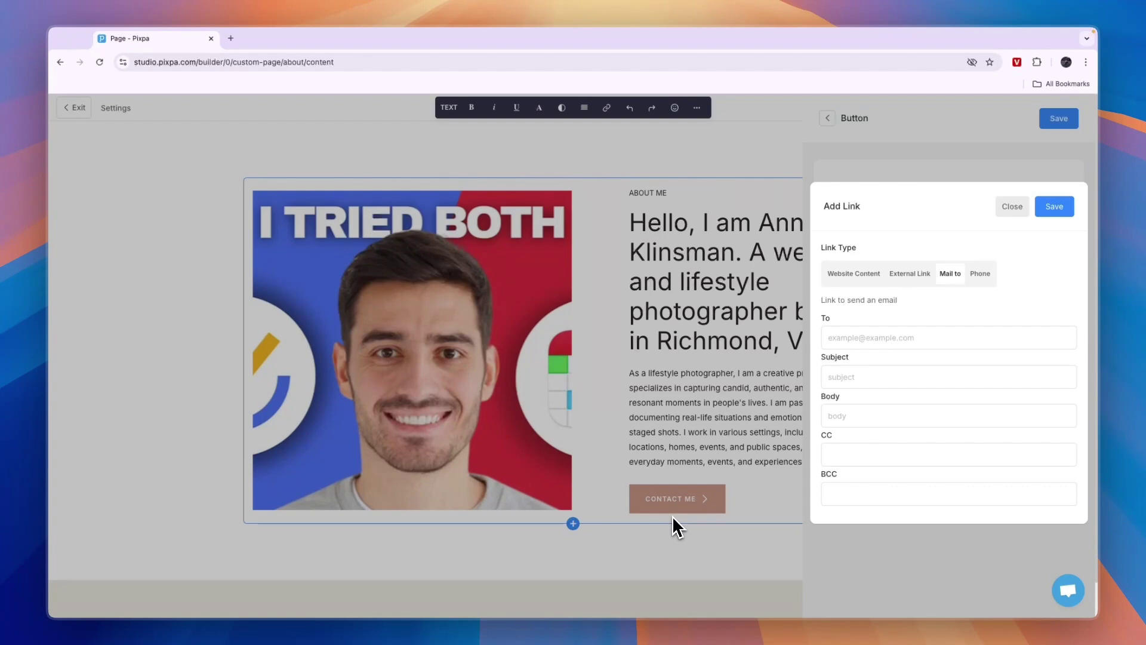
click(981, 274)
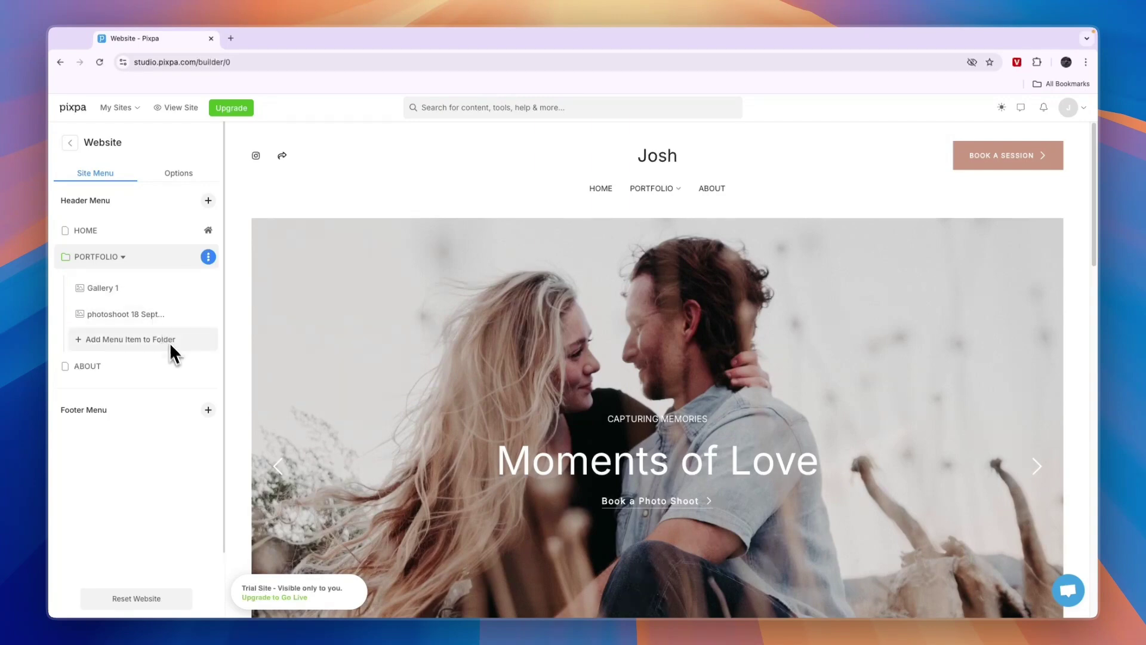
- Add a new menu page titled 'location' and continue to its layout choices
click(135, 325)
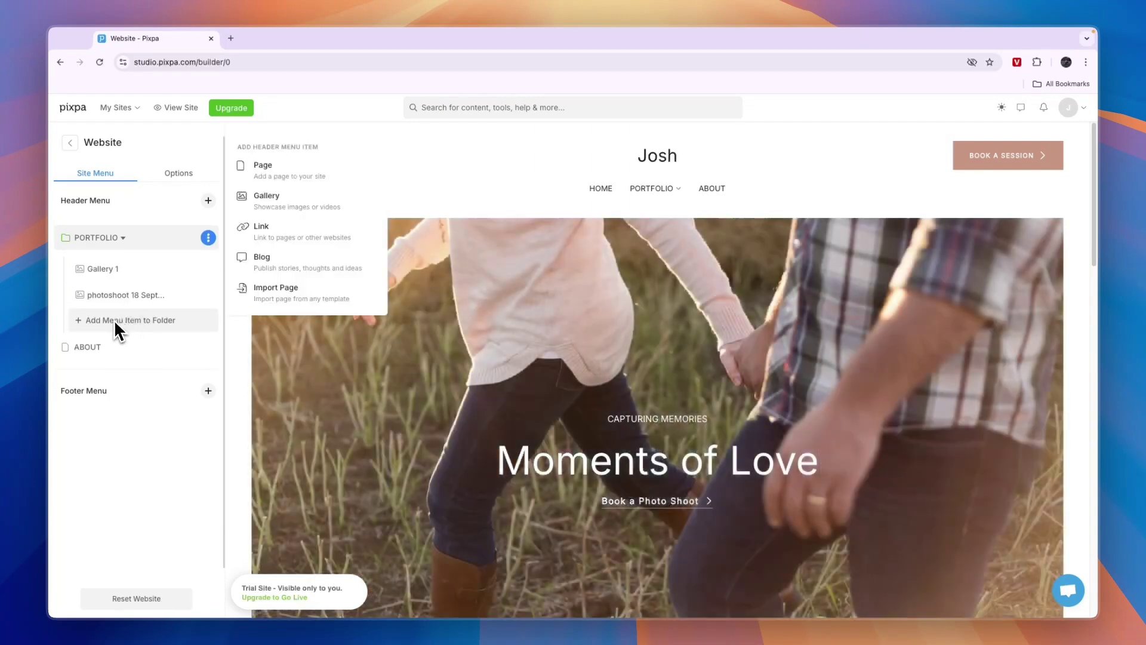
click(290, 168)
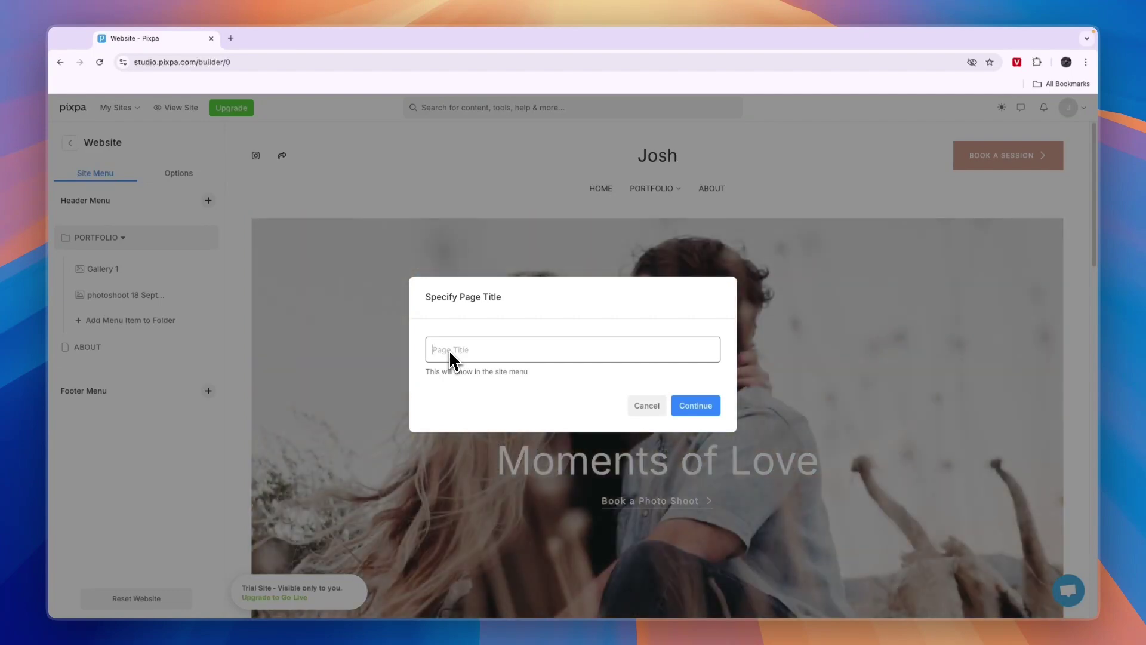
text(location)
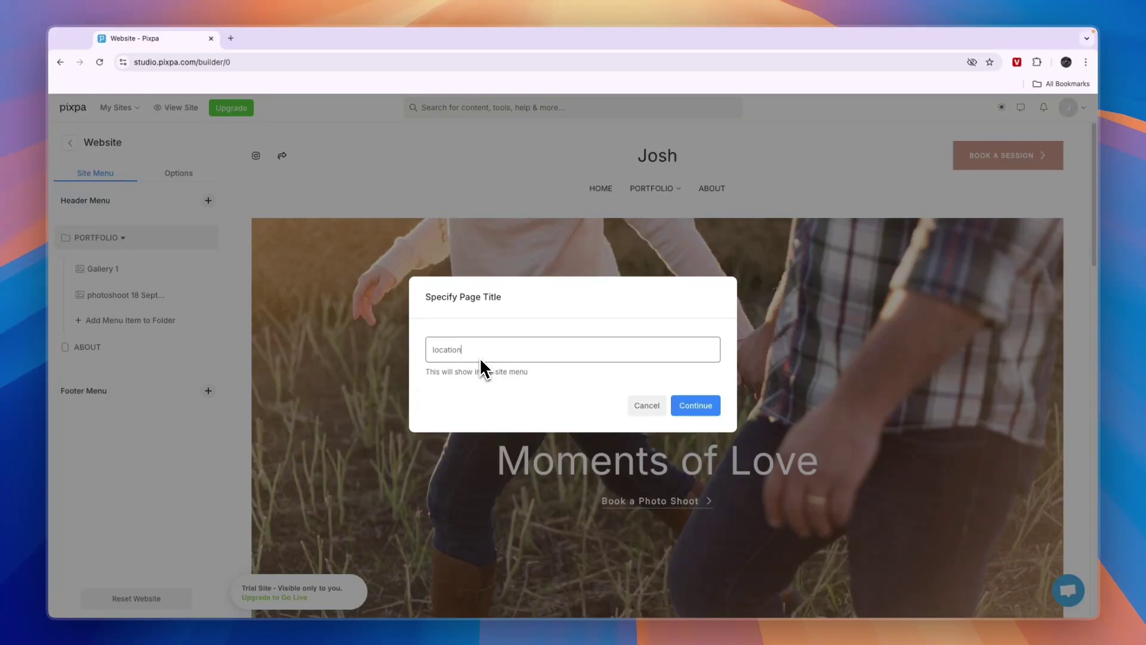
click(709, 406)
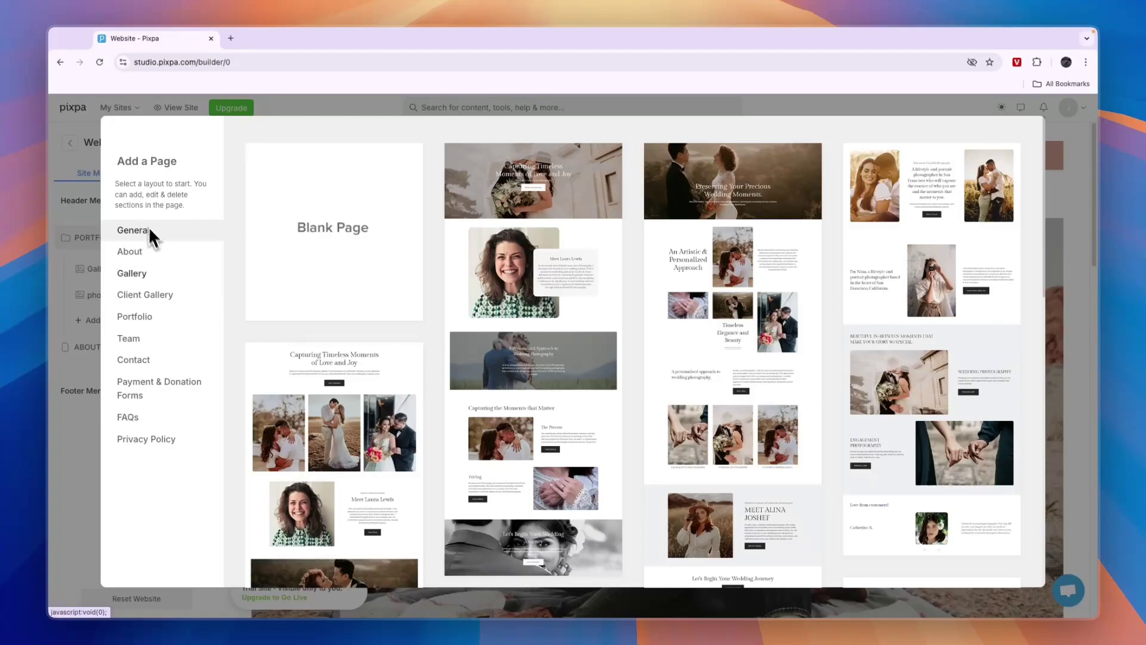
- Browse the Gallery, Client Gallery, Forms, Privacy Policy, Contact, Team and General layout categories
click(134, 274)
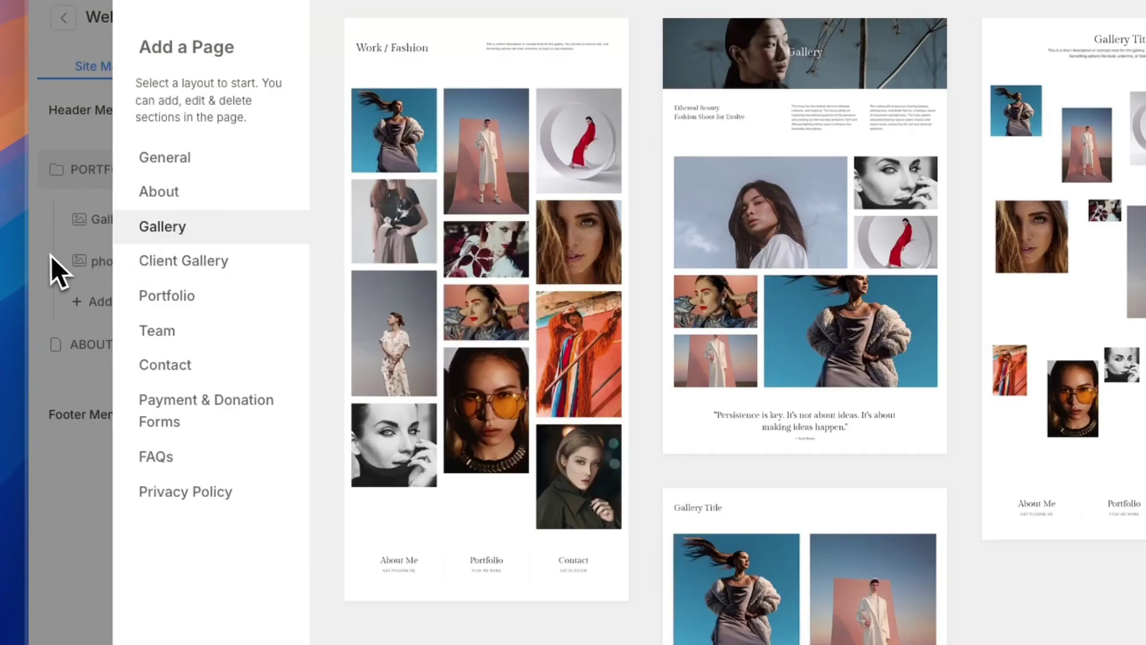
click(163, 263)
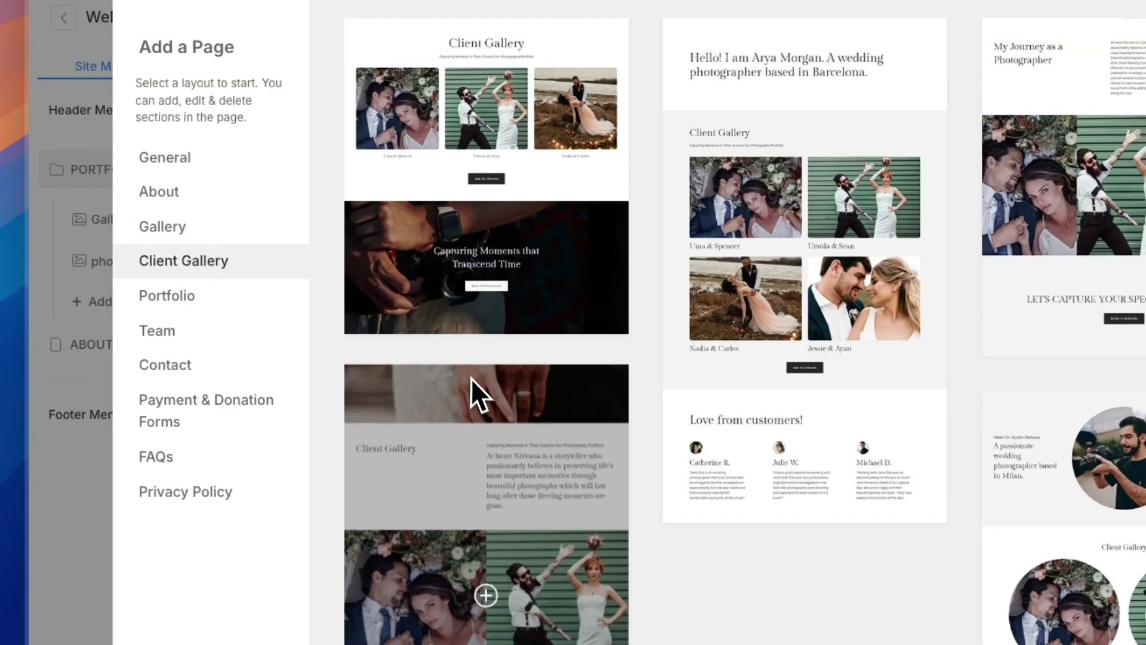
click(171, 400)
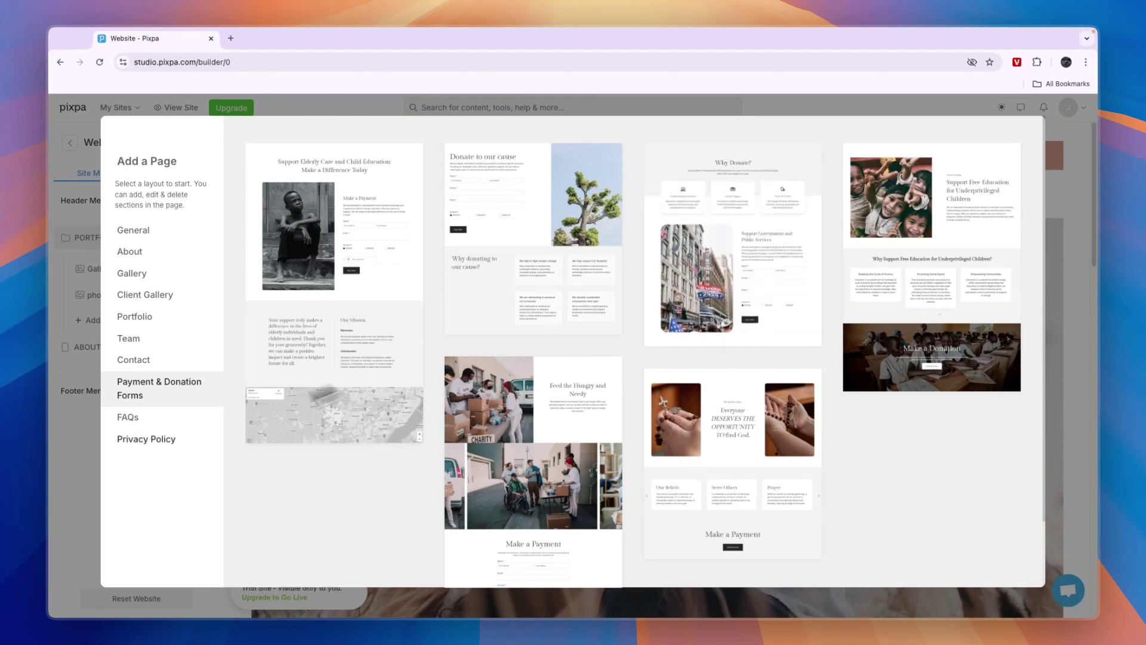
click(175, 440)
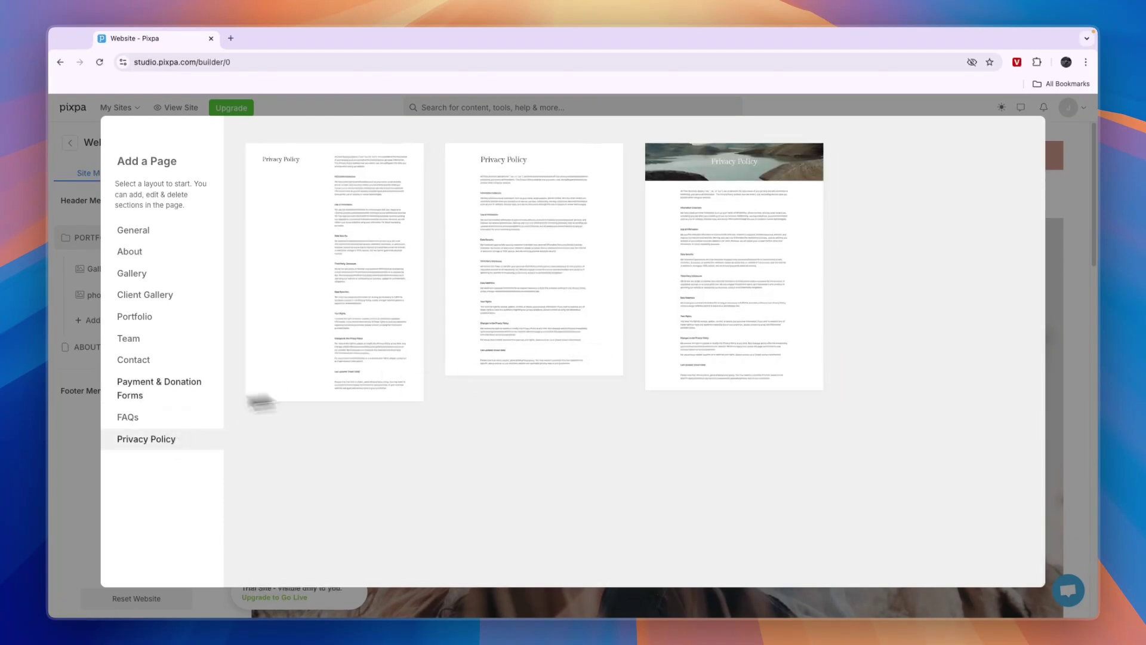
click(130, 364)
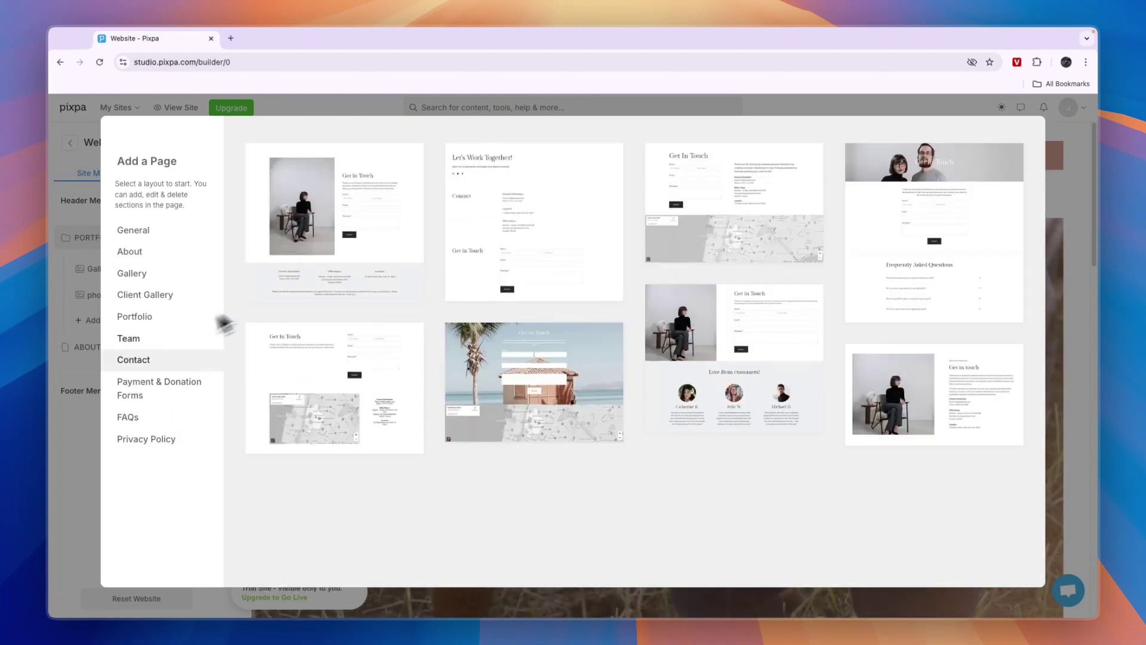
click(163, 343)
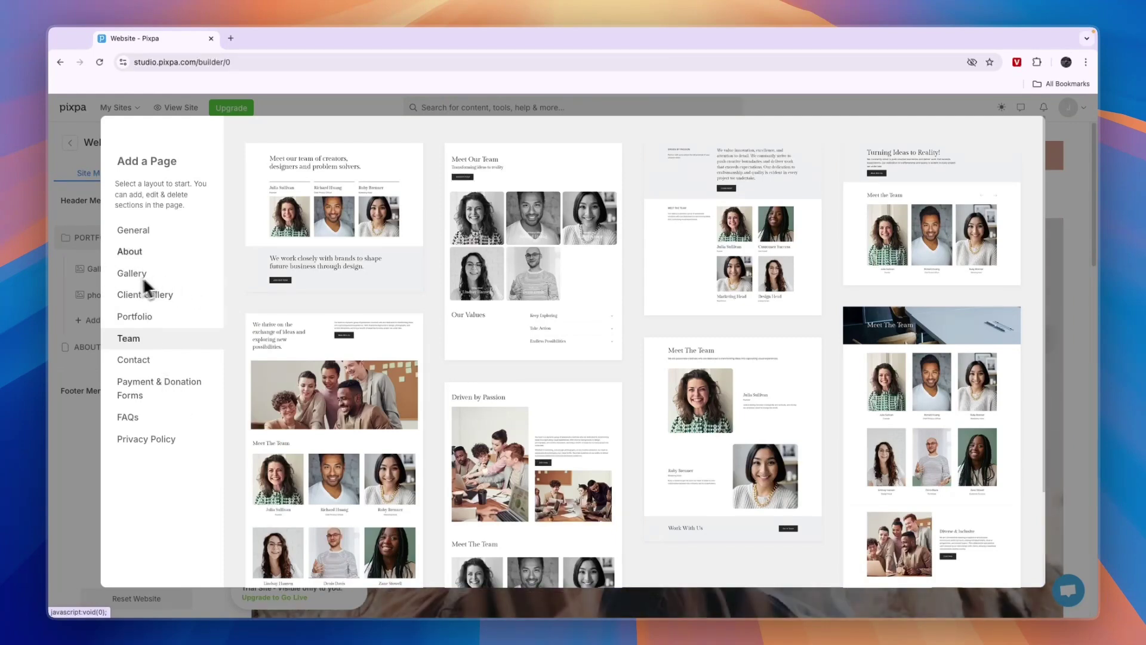
click(132, 234)
mouse_move(271, 256)
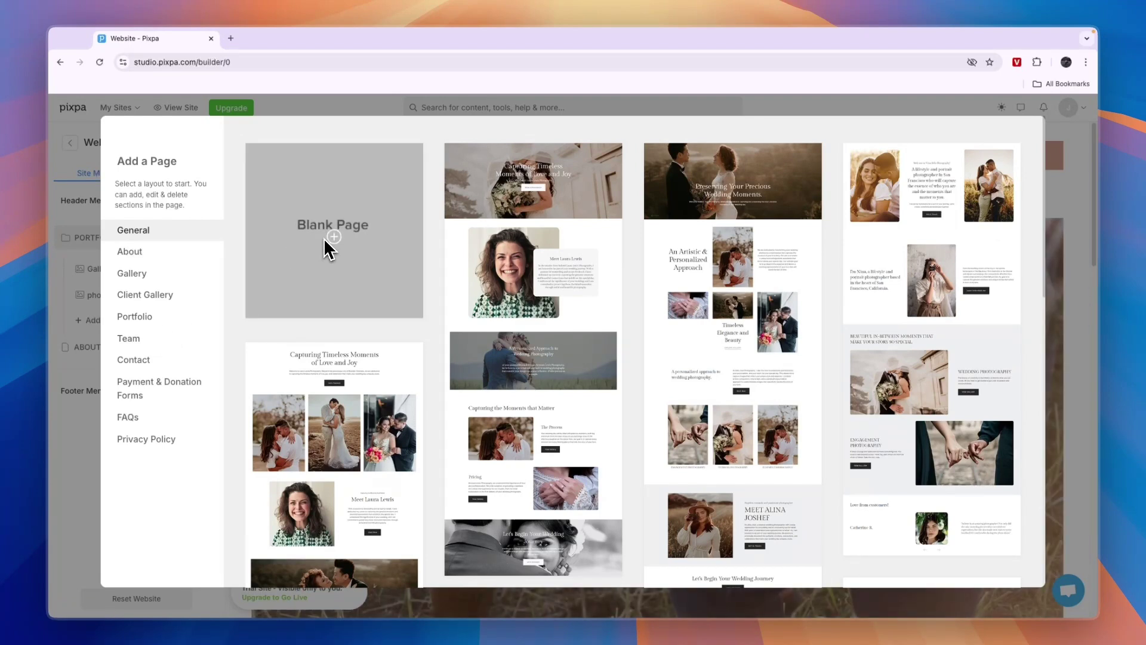
- Create the location page from the two-person Meet The Team layout
click(148, 338)
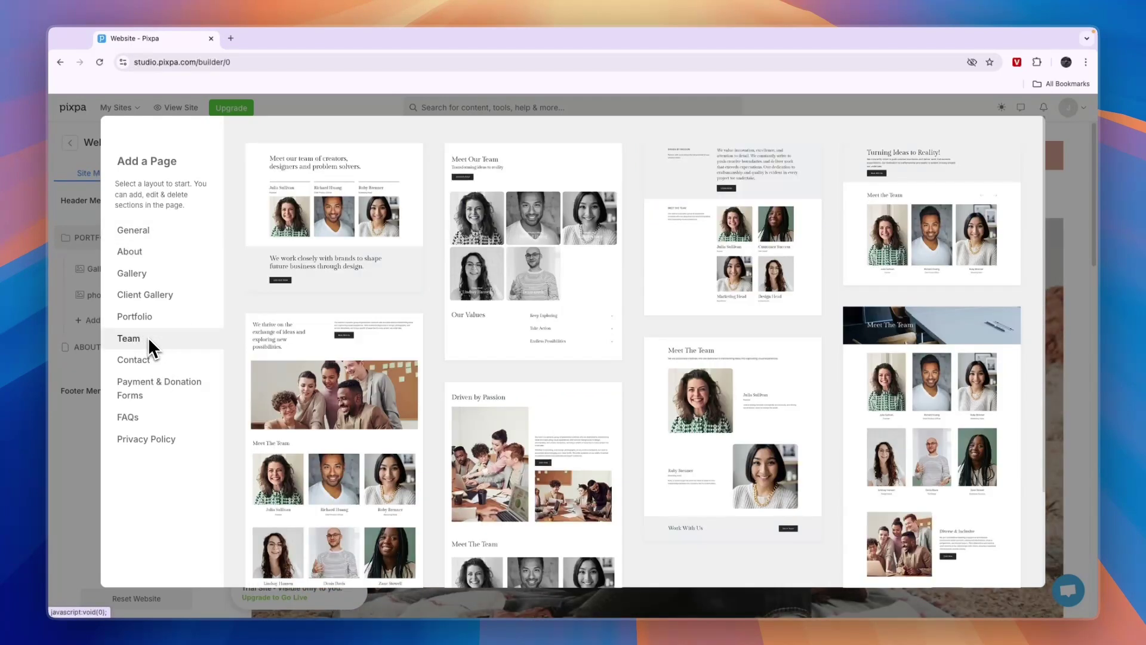
scroll(334, 418, down, 2)
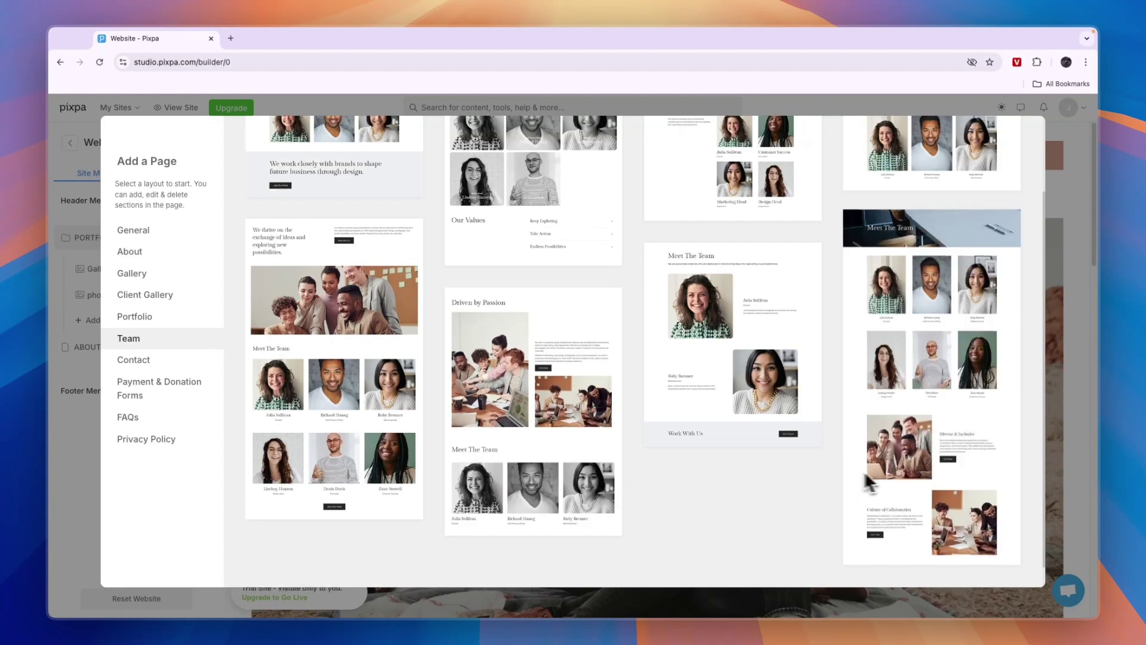
scroll(711, 471, up, 1)
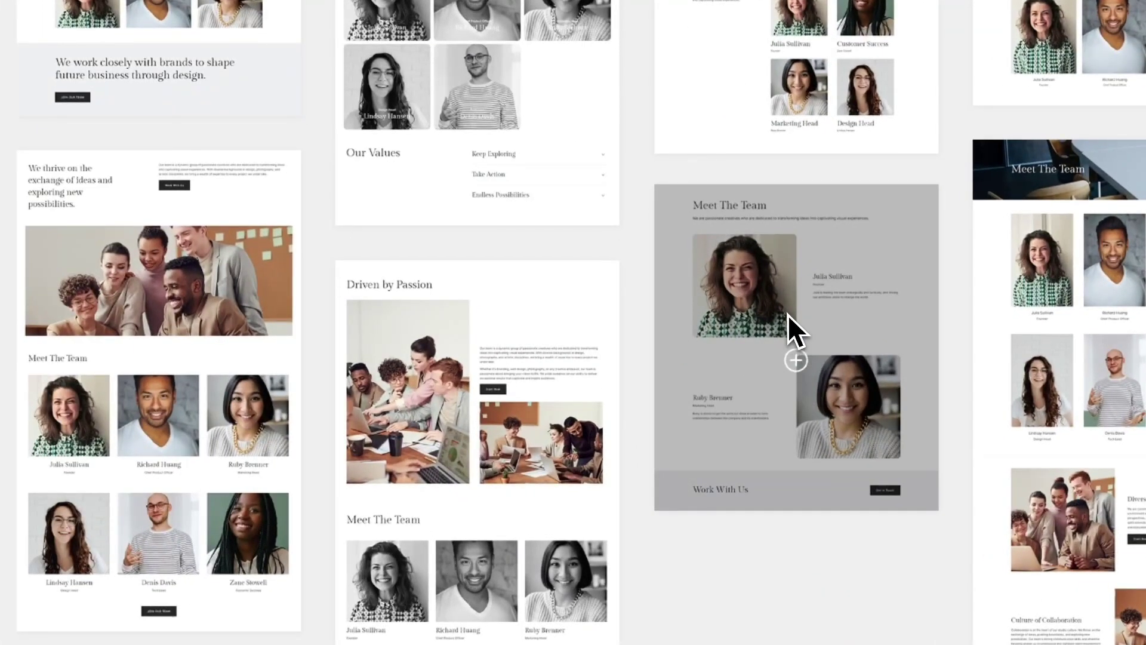
click(796, 360)
- Open the first team member's entry and look over its Founder subtitle and description
scroll(534, 331, down, 3)
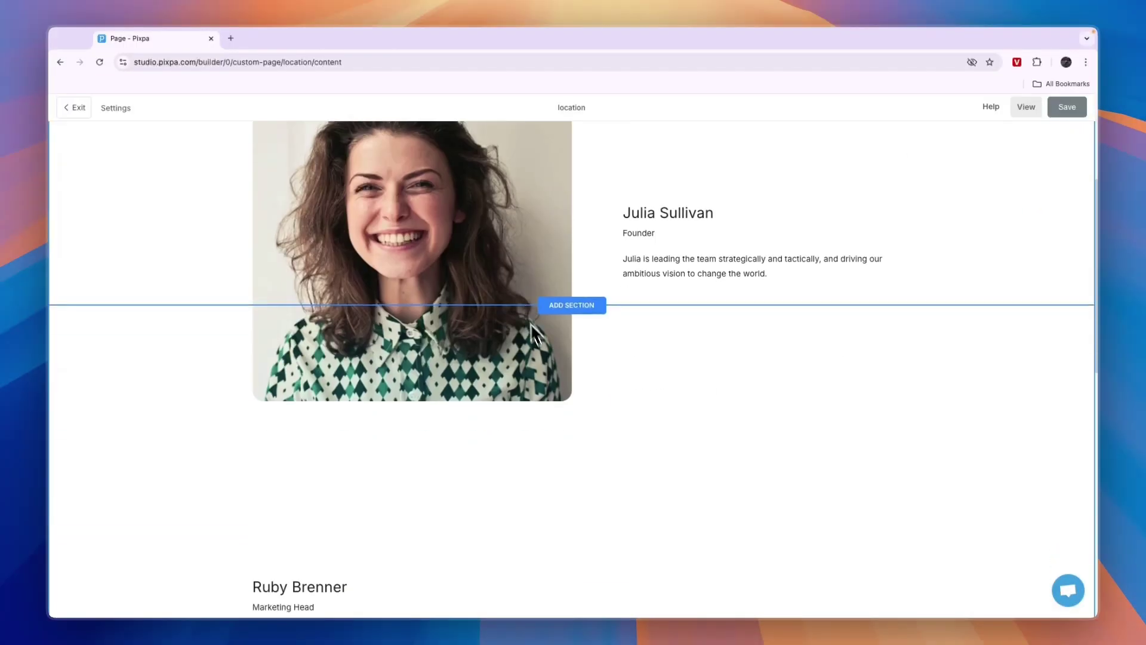
scroll(537, 352, down, 7)
scroll(550, 370, up, 10)
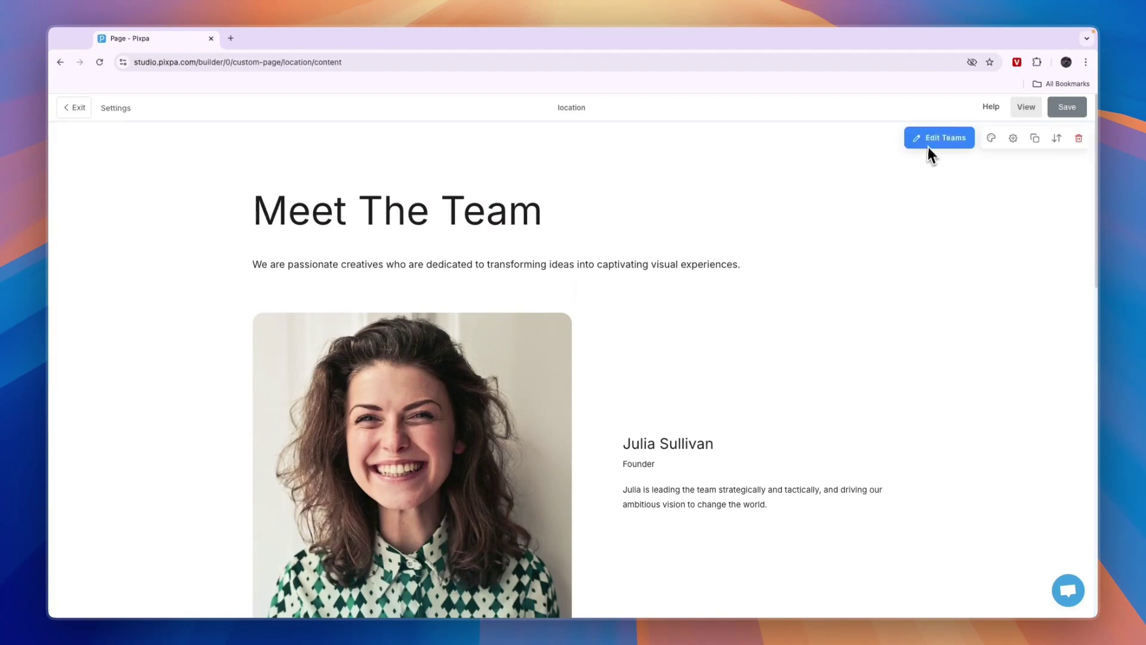
click(931, 139)
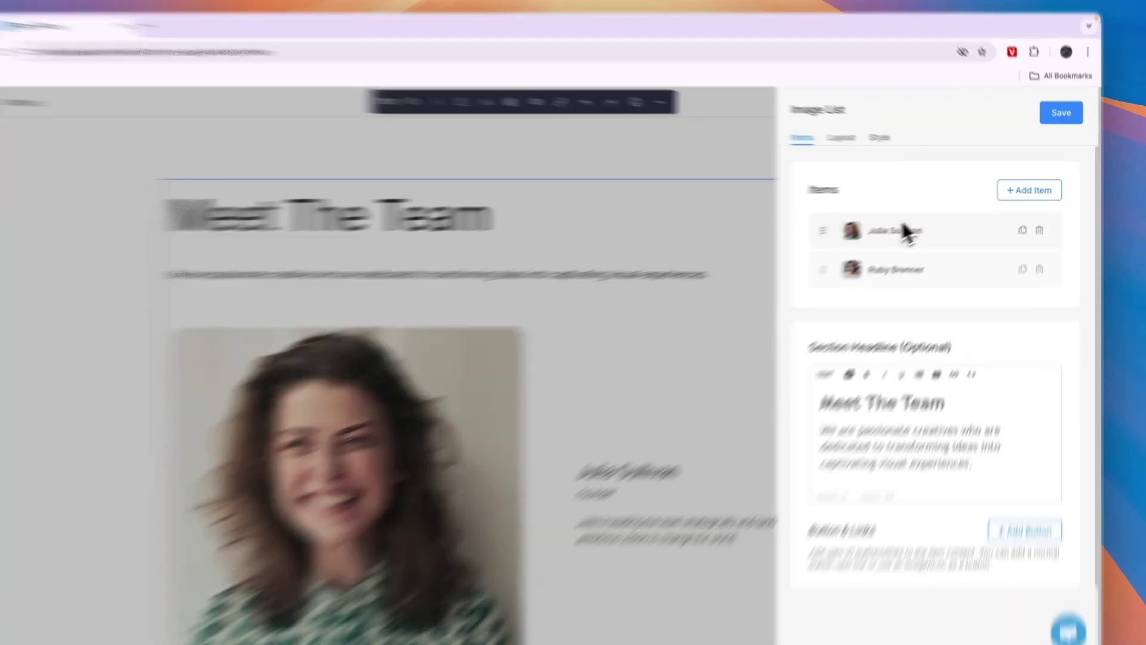
click(922, 225)
mouse_move(905, 226)
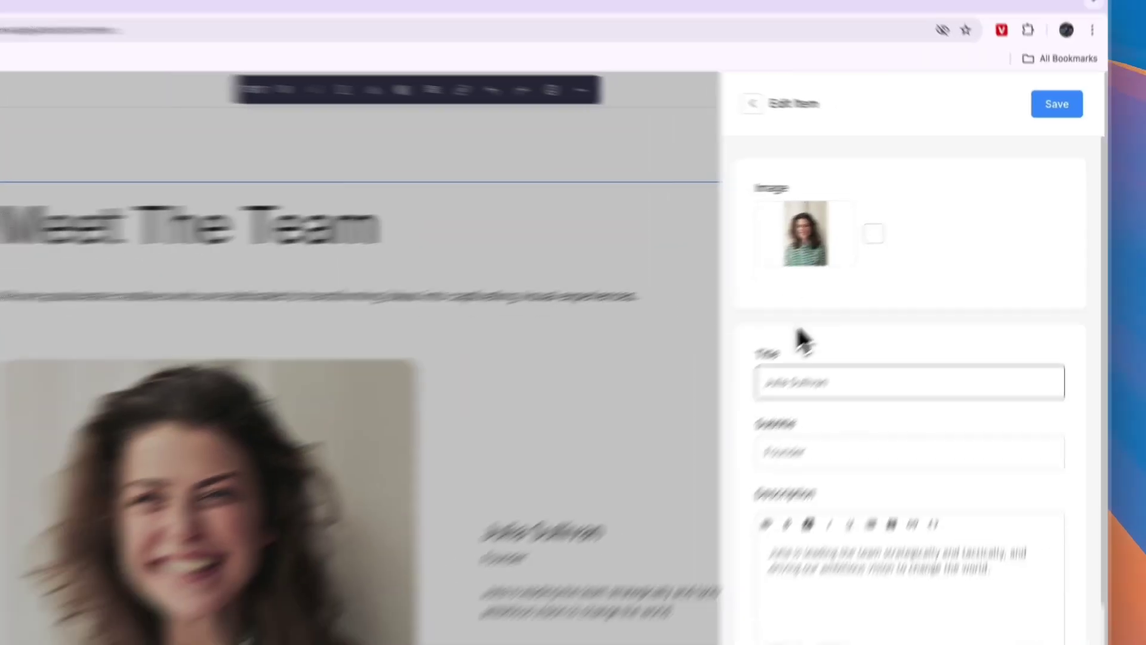
scroll(768, 364, down, 2)
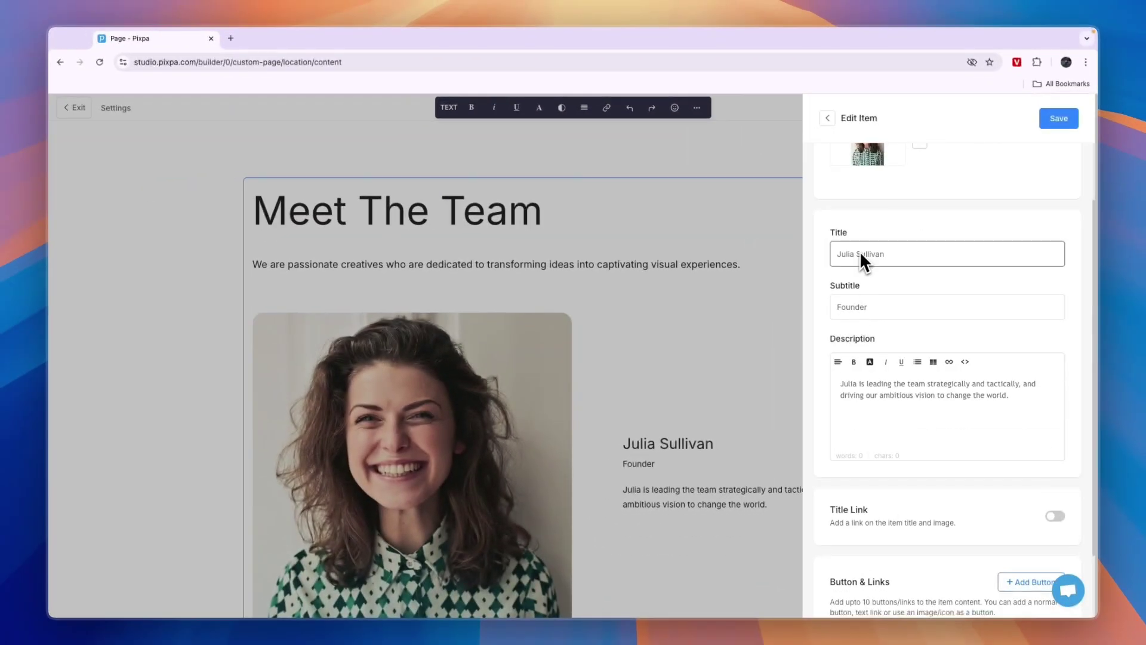
click(858, 303)
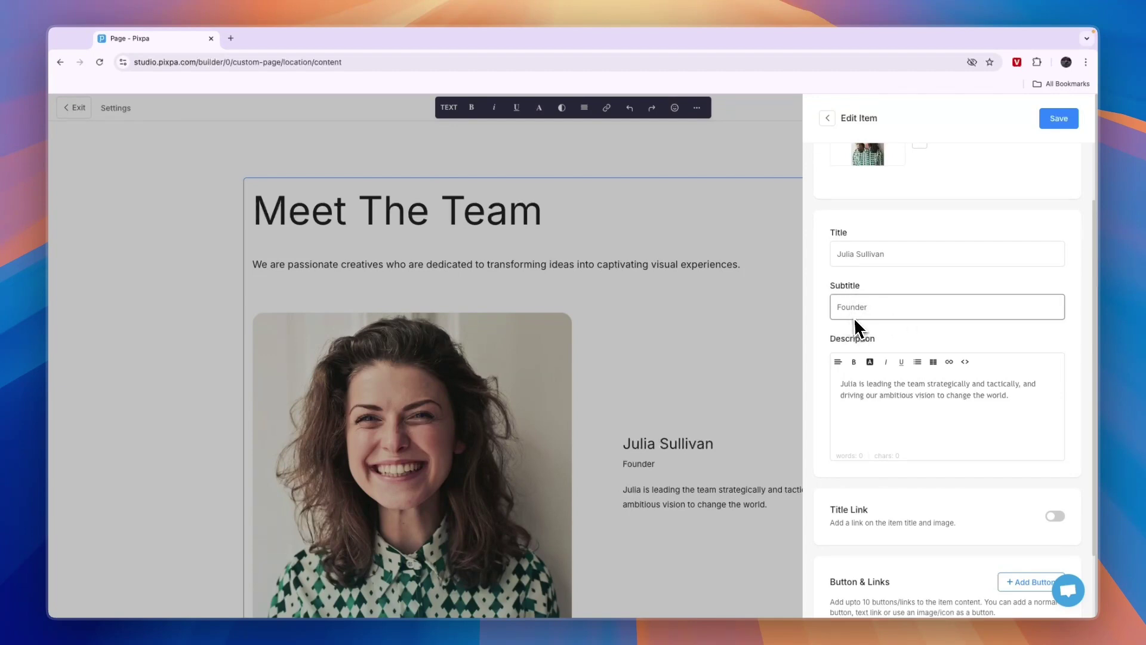
click(873, 393)
scroll(900, 383, down, 3)
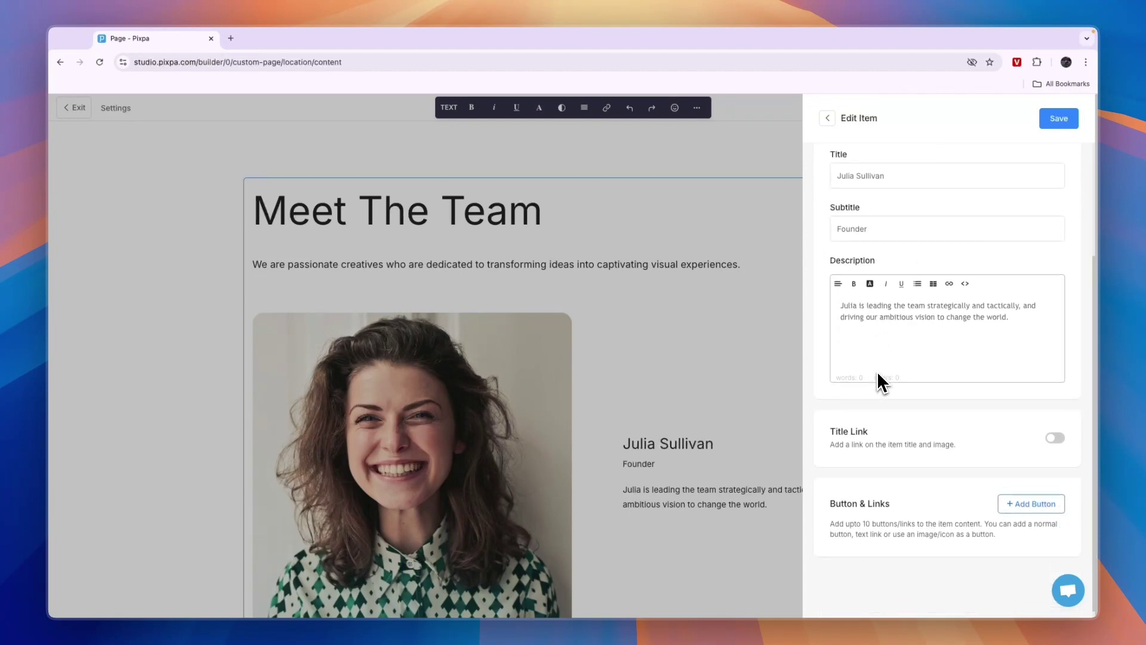
- Try adding a button with a Mail to link, then close it without adding
click(1026, 505)
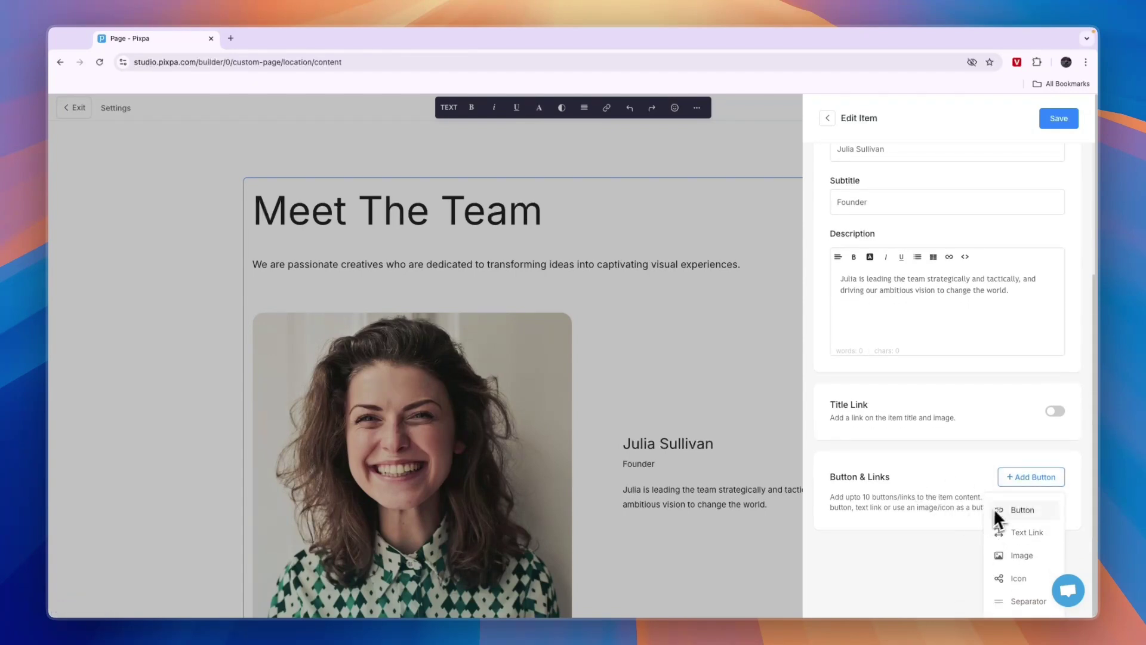
click(1017, 510)
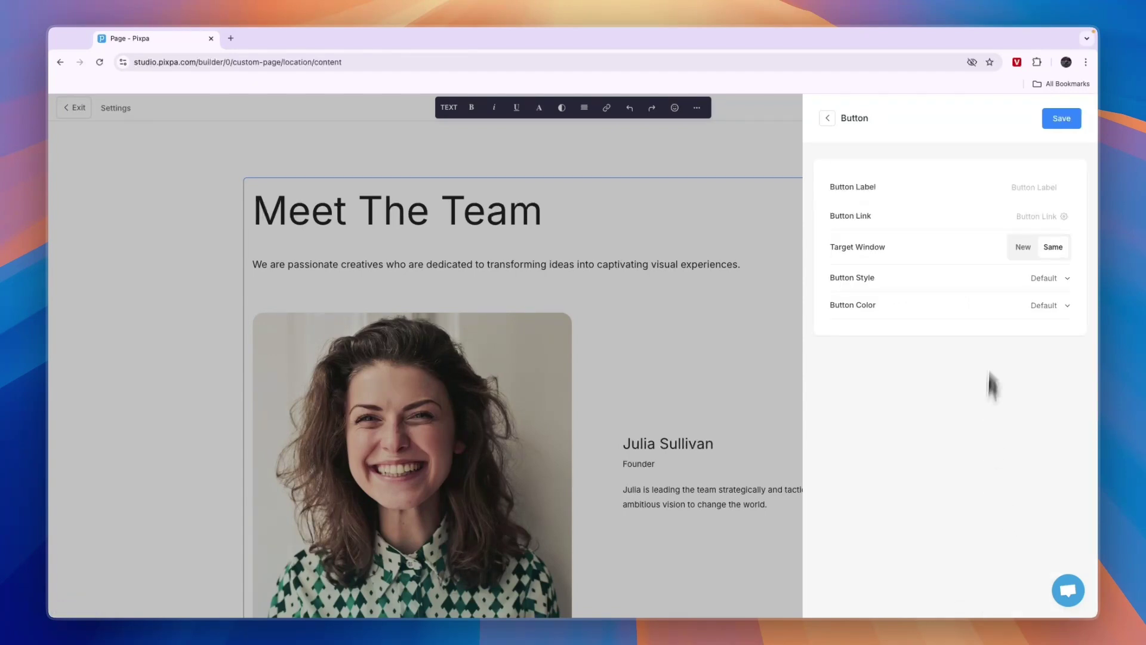
click(1057, 220)
click(954, 356)
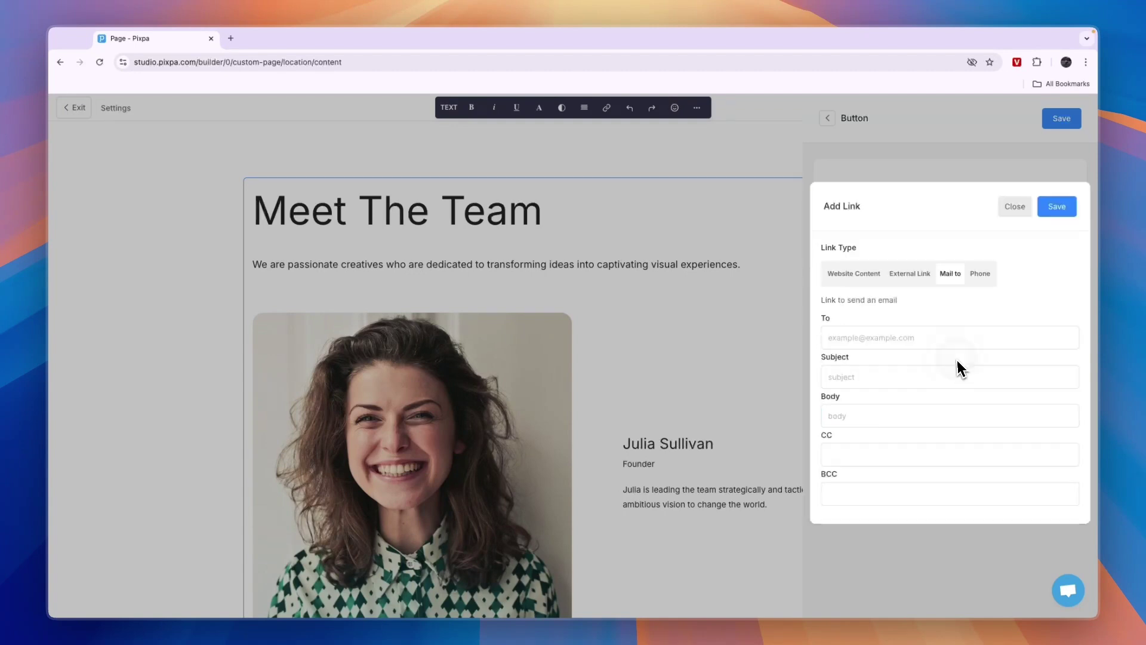
click(1015, 208)
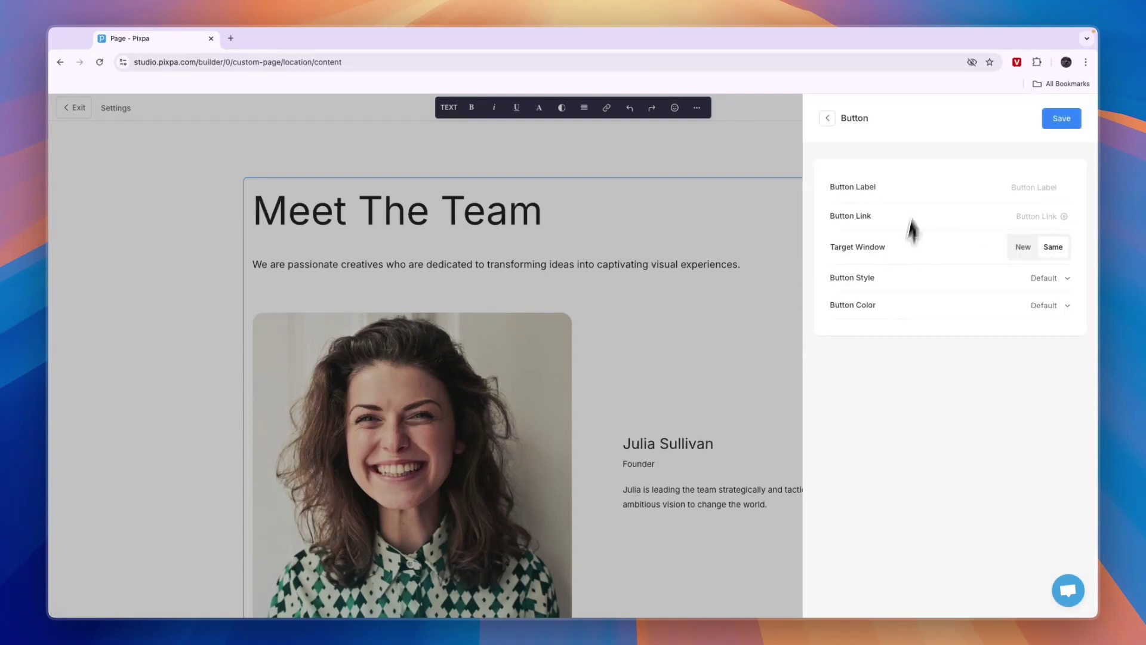
click(823, 121)
- Exit the location page editor back to the site menu
scroll(361, 339, down, 3)
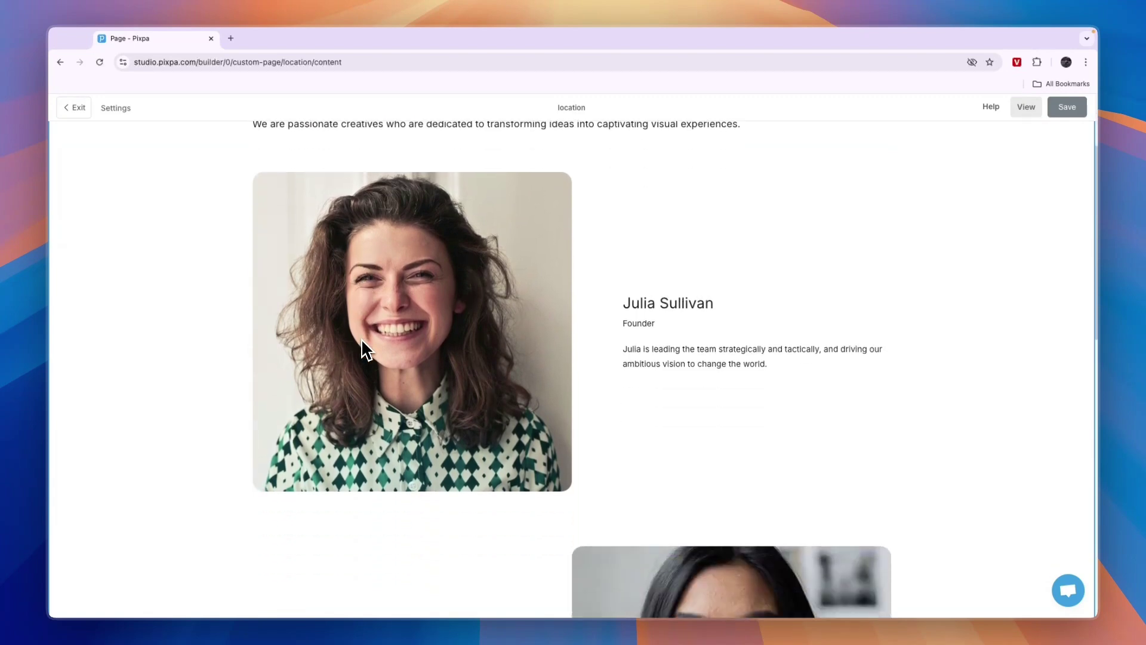
scroll(360, 339, down, 4)
scroll(361, 341, down, 2)
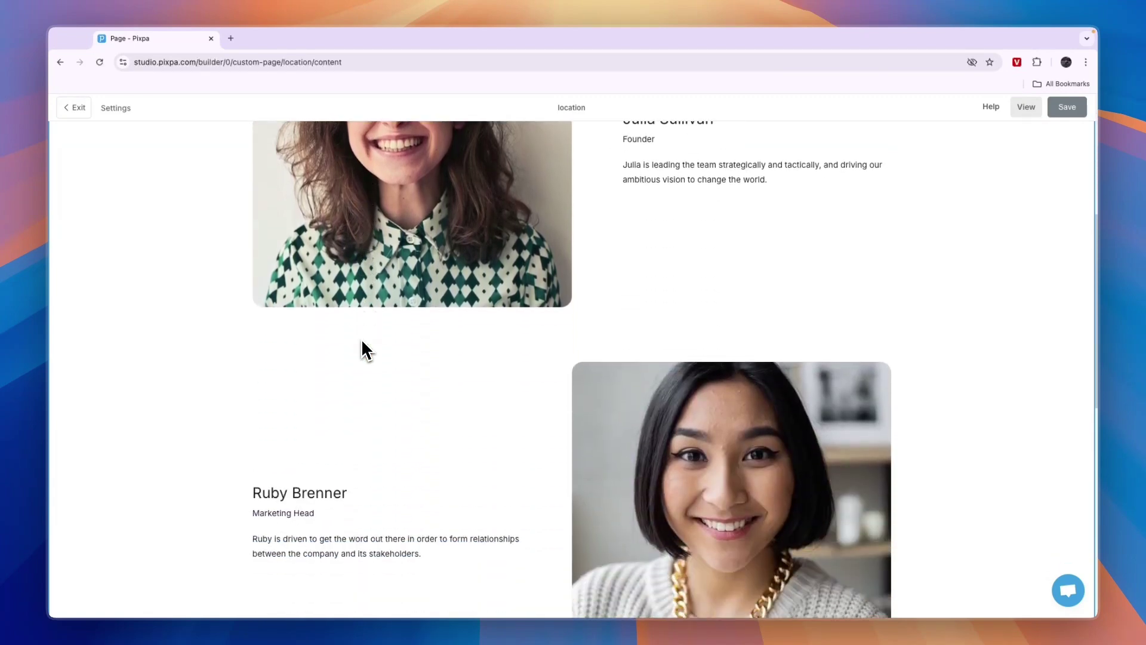
click(76, 108)
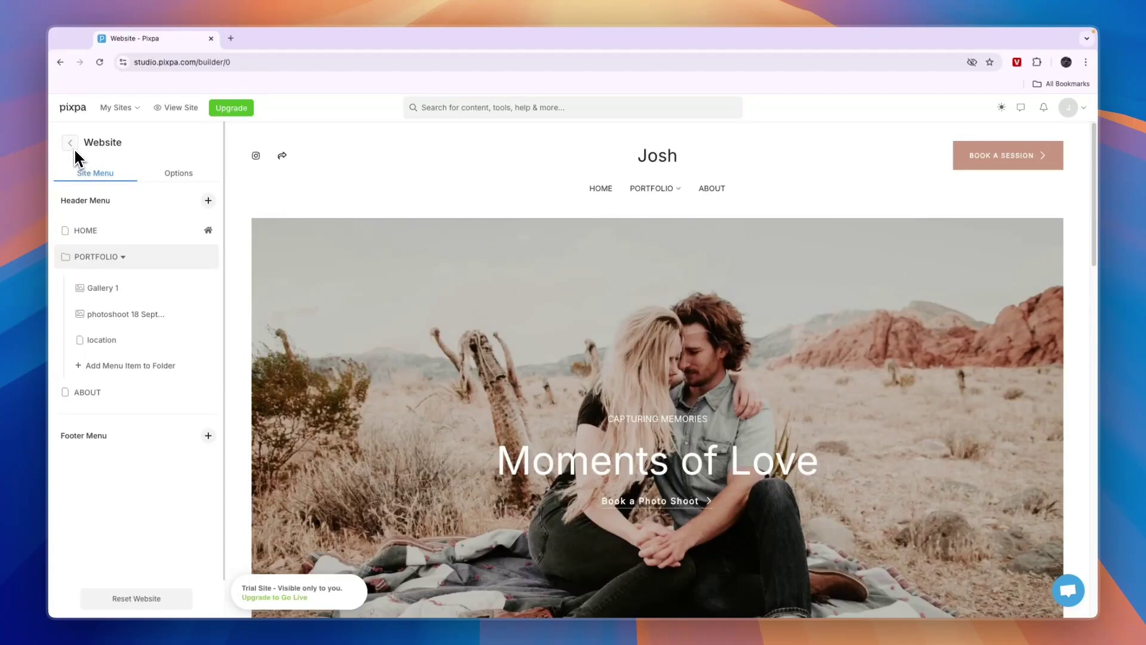
- Open Settings and view the Domain Name settings
click(67, 144)
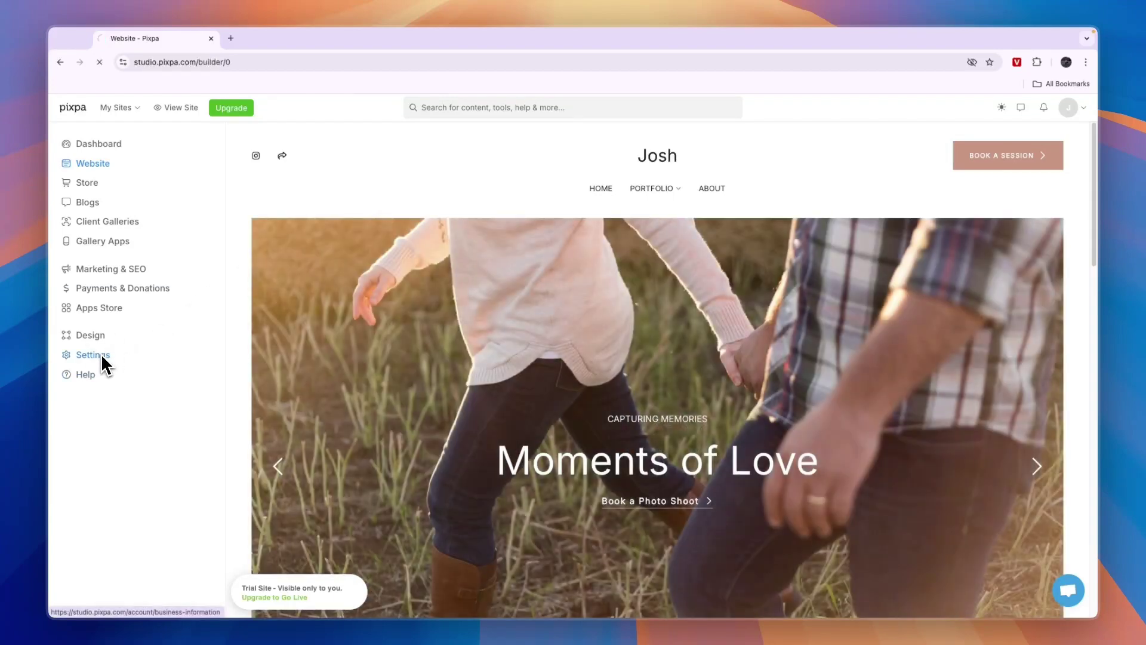
click(103, 355)
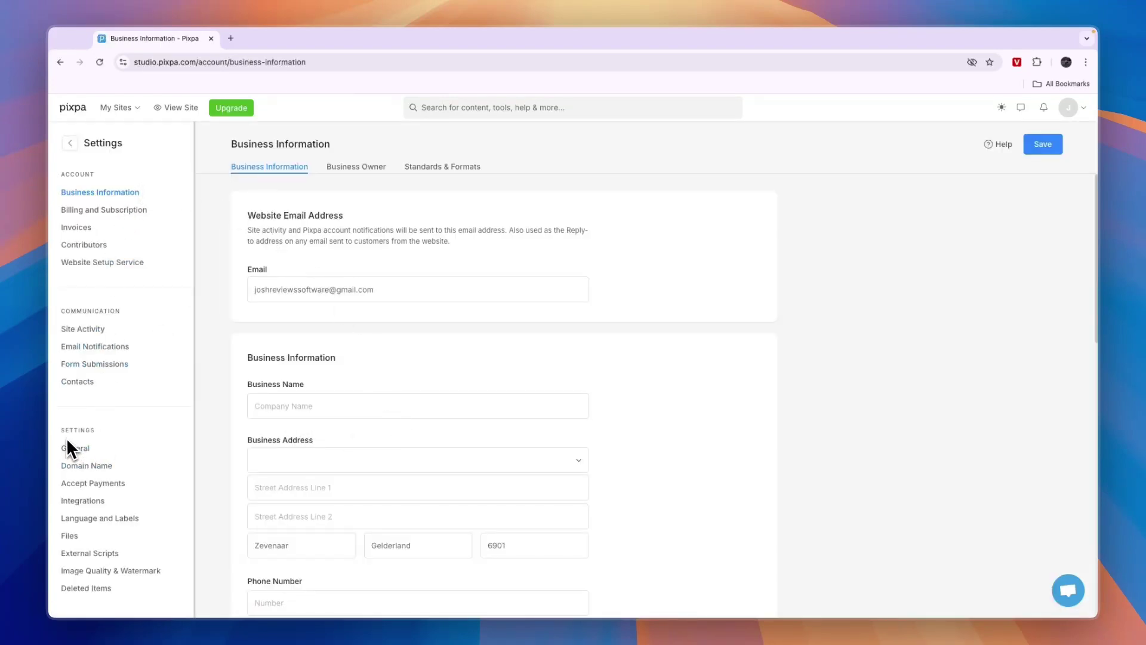
click(88, 465)
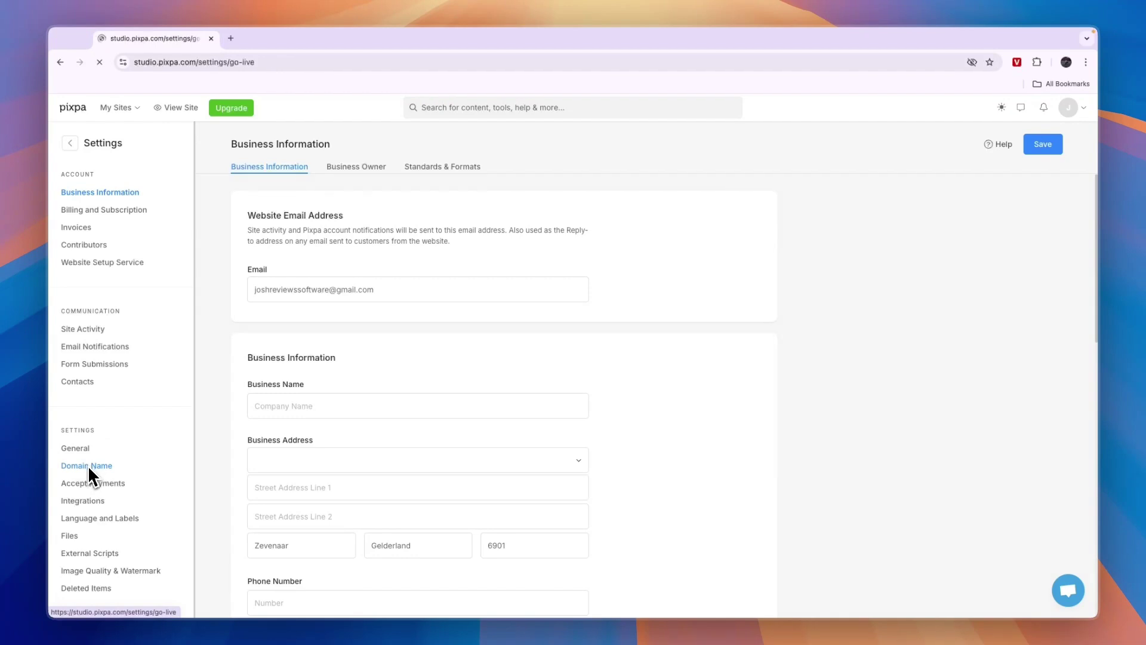
- Open the upgrade plan page from the UPGRADE badge
scroll(289, 423, down, 2)
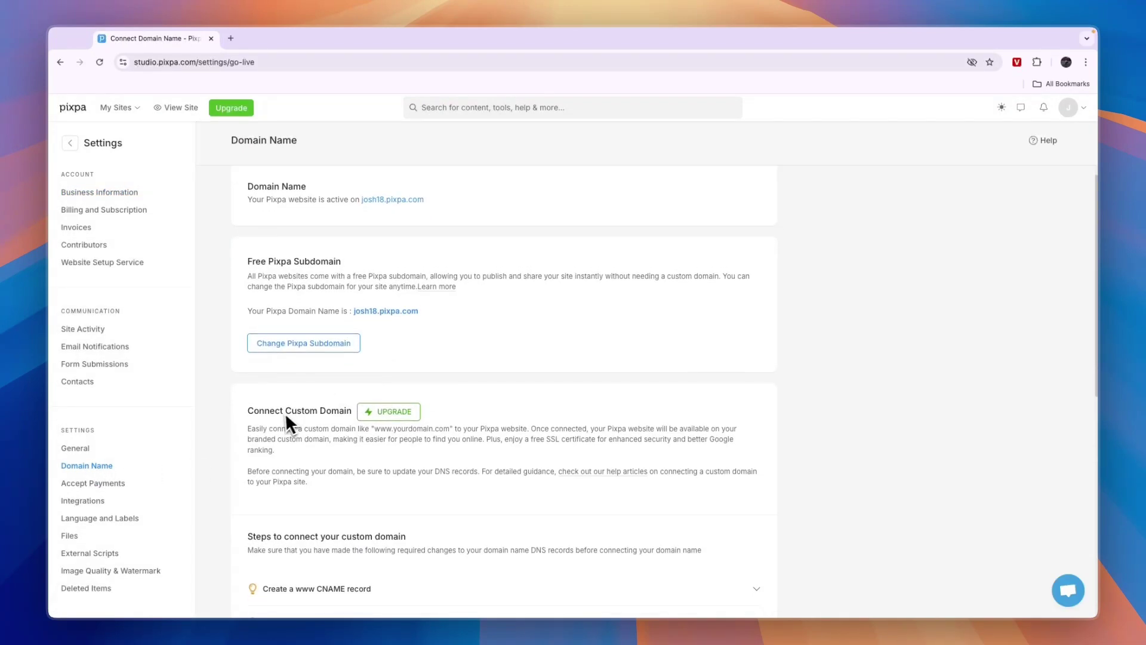
scroll(322, 420, down, 1)
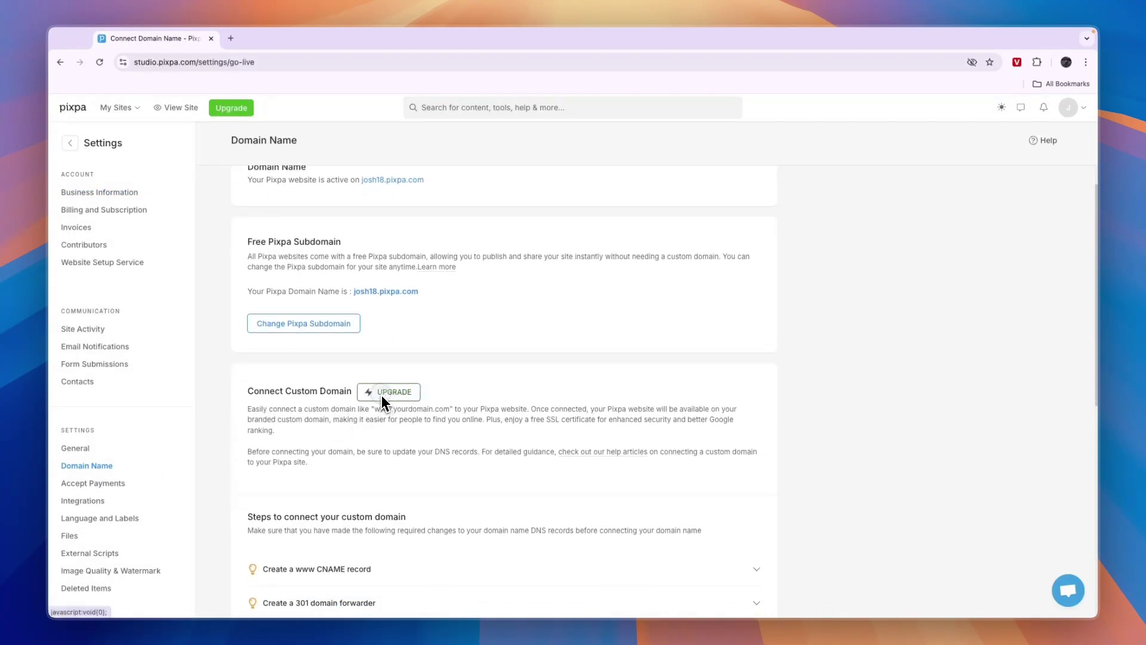
mouse_move(382, 394)
click(357, 419)
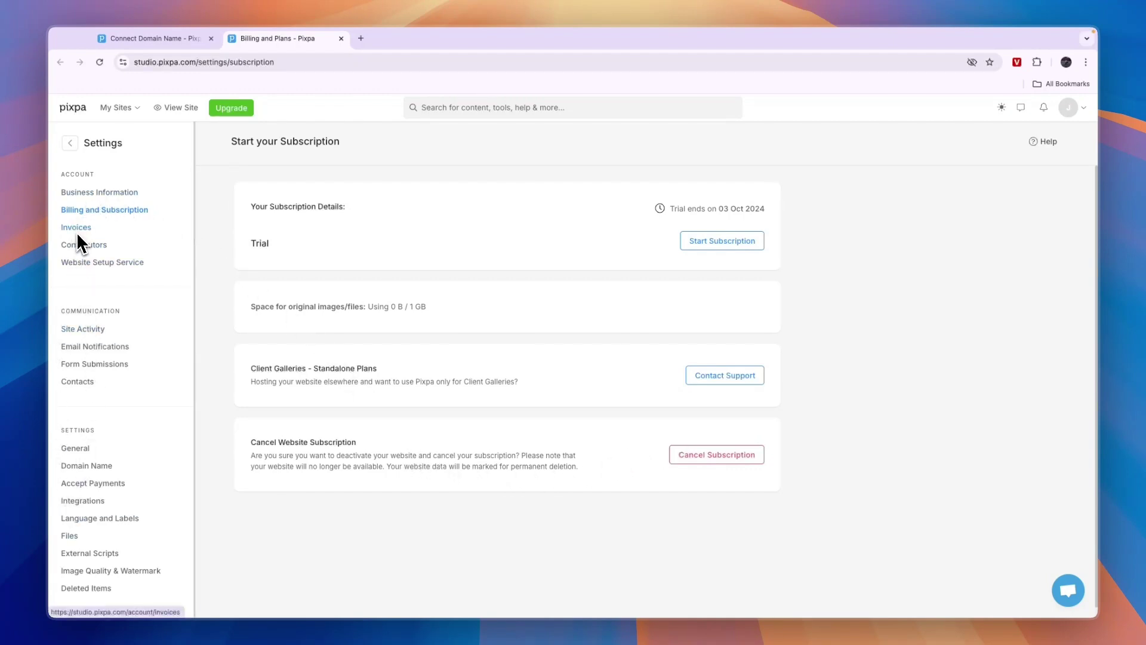
- Look through Website Setup Service, Email Notifications and Integrations settings
click(90, 263)
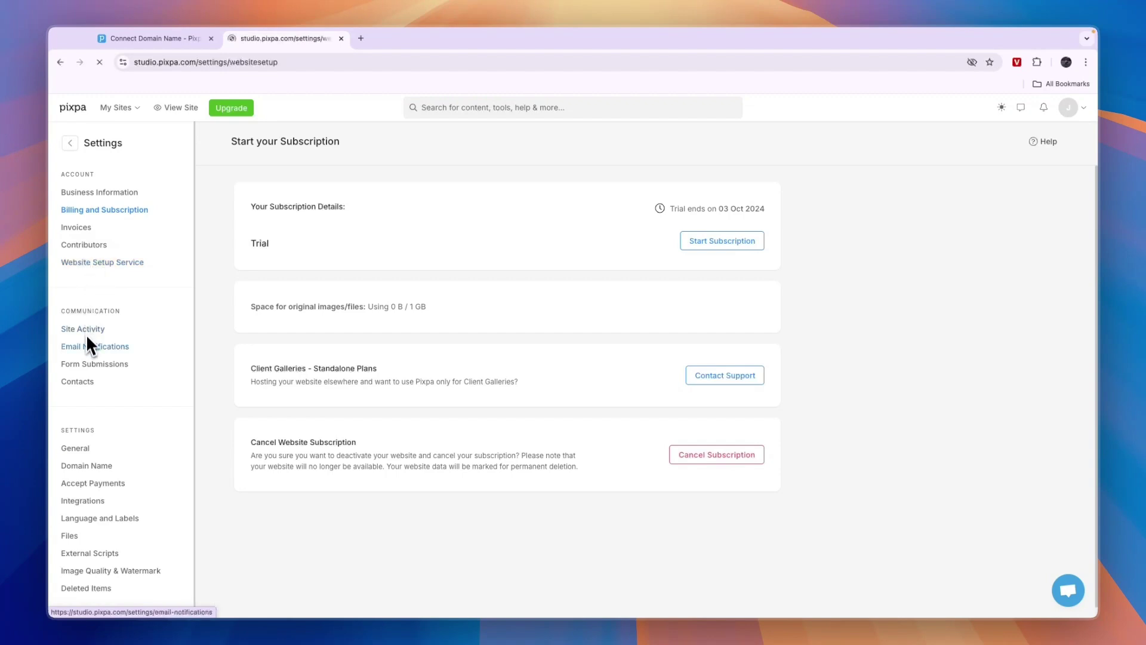
click(84, 349)
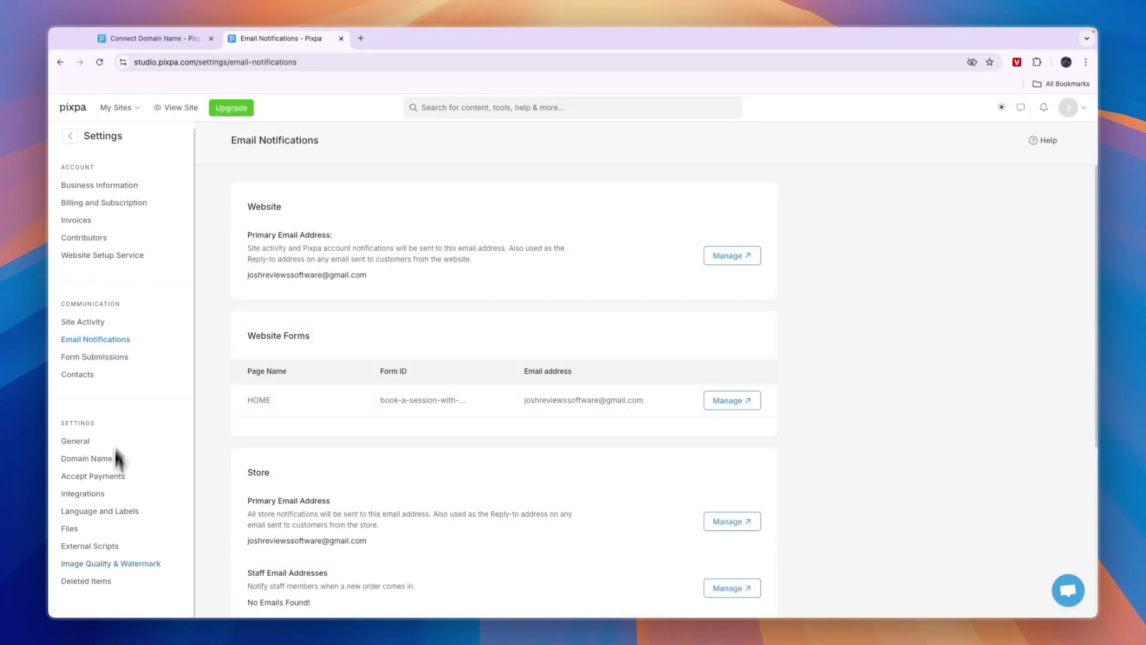
click(90, 494)
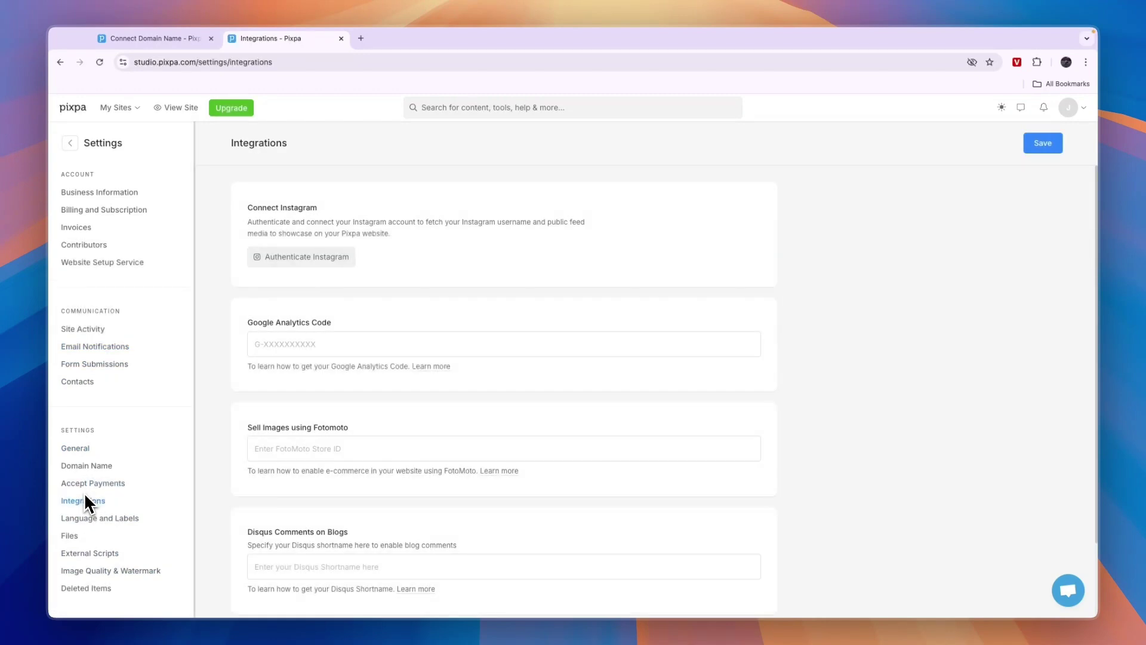
scroll(136, 455, down, 1)
scroll(370, 370, down, 3)
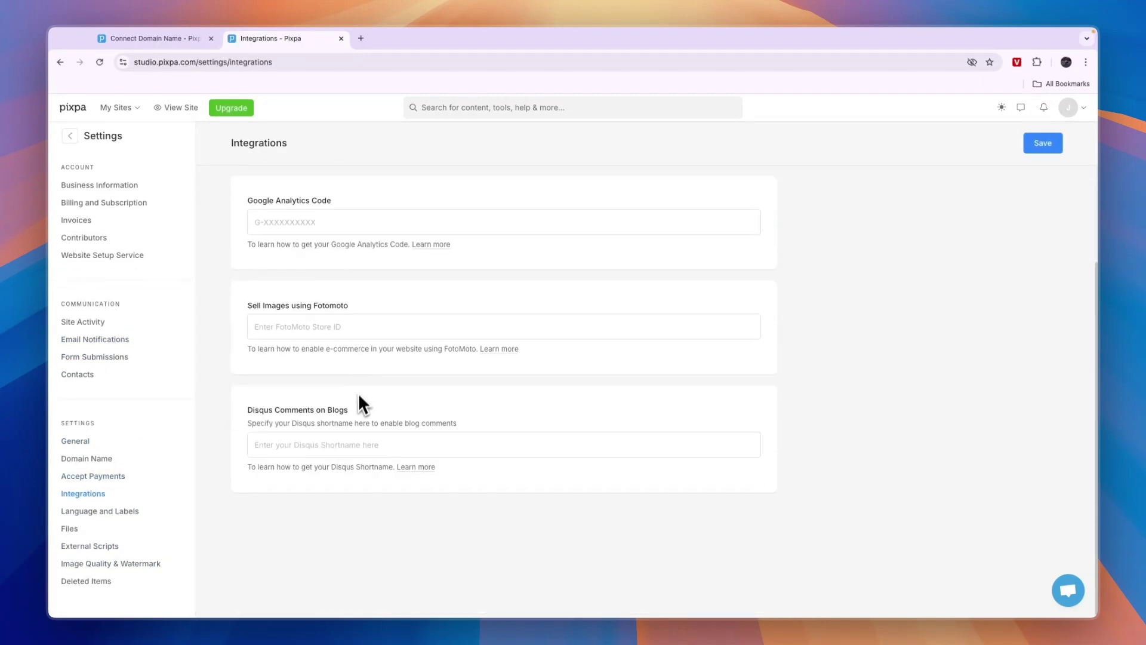
scroll(334, 358, up, 3)
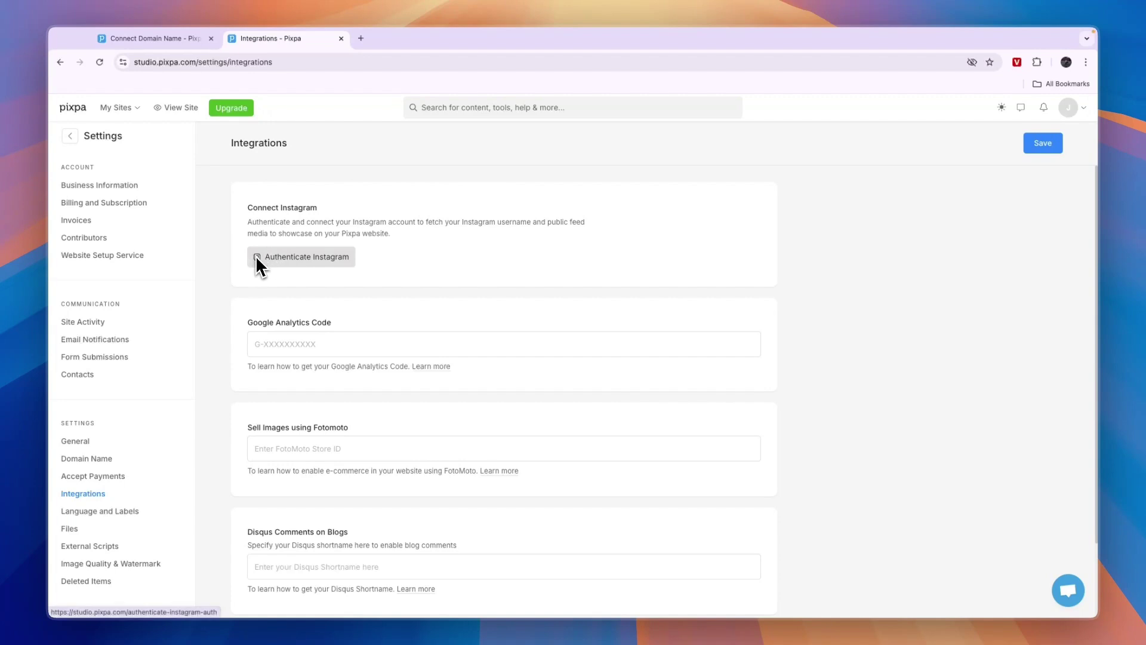
- Review the Google Analytics and Fotomoto fields, then return to the main navigation's site list
drag(239, 337, 350, 333)
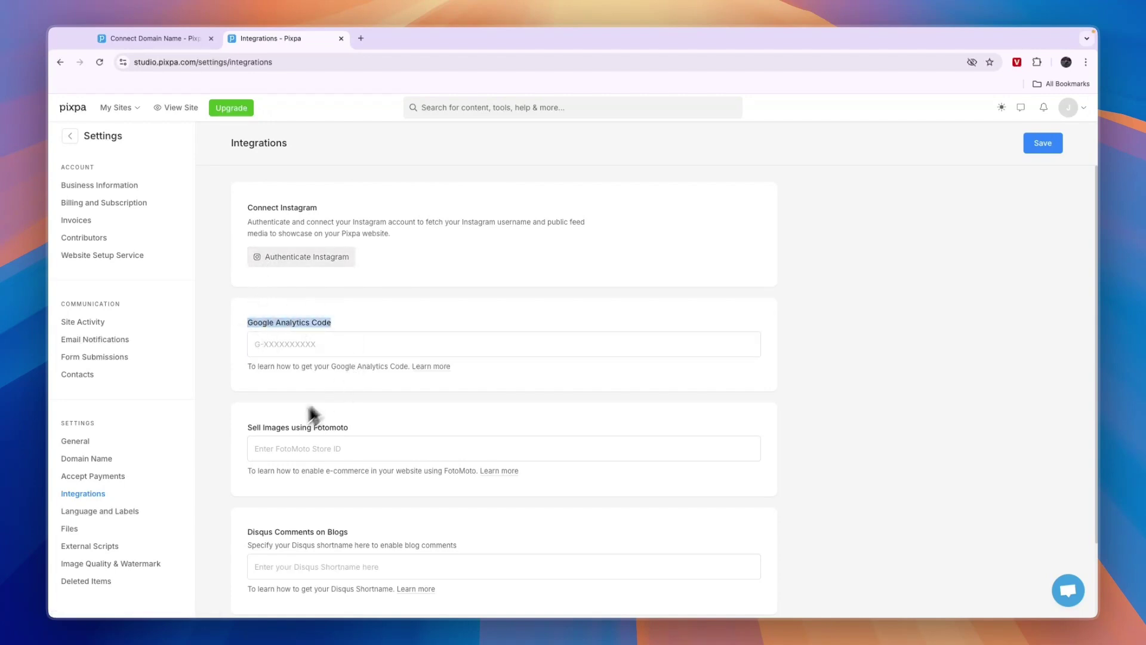
drag(249, 424, 346, 434)
click(329, 449)
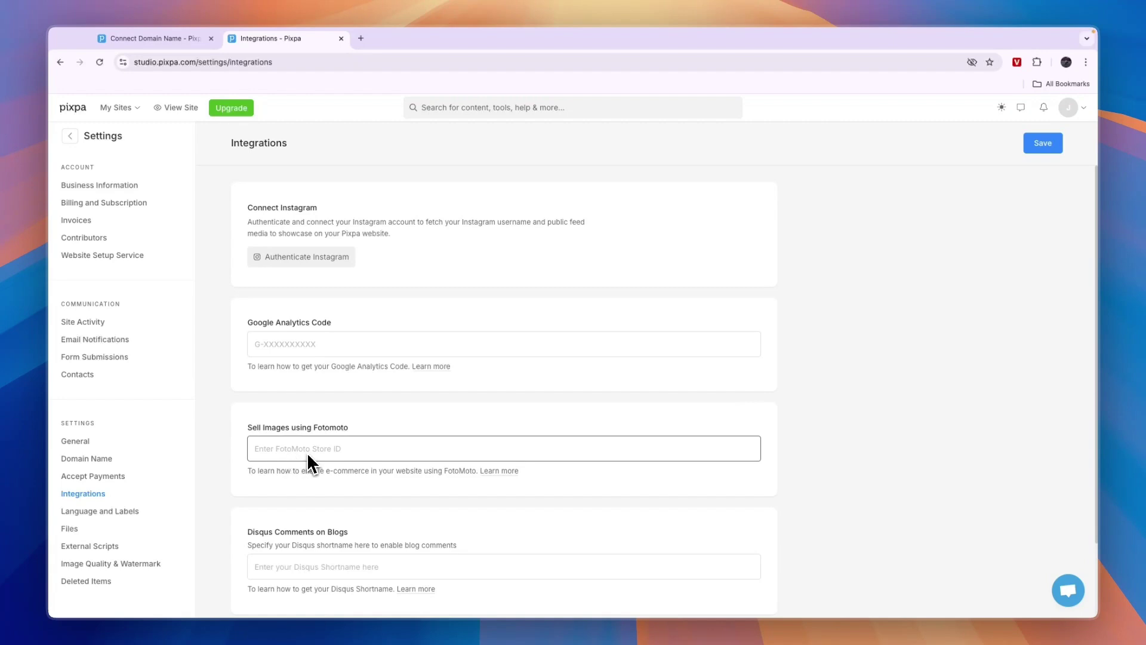
click(245, 439)
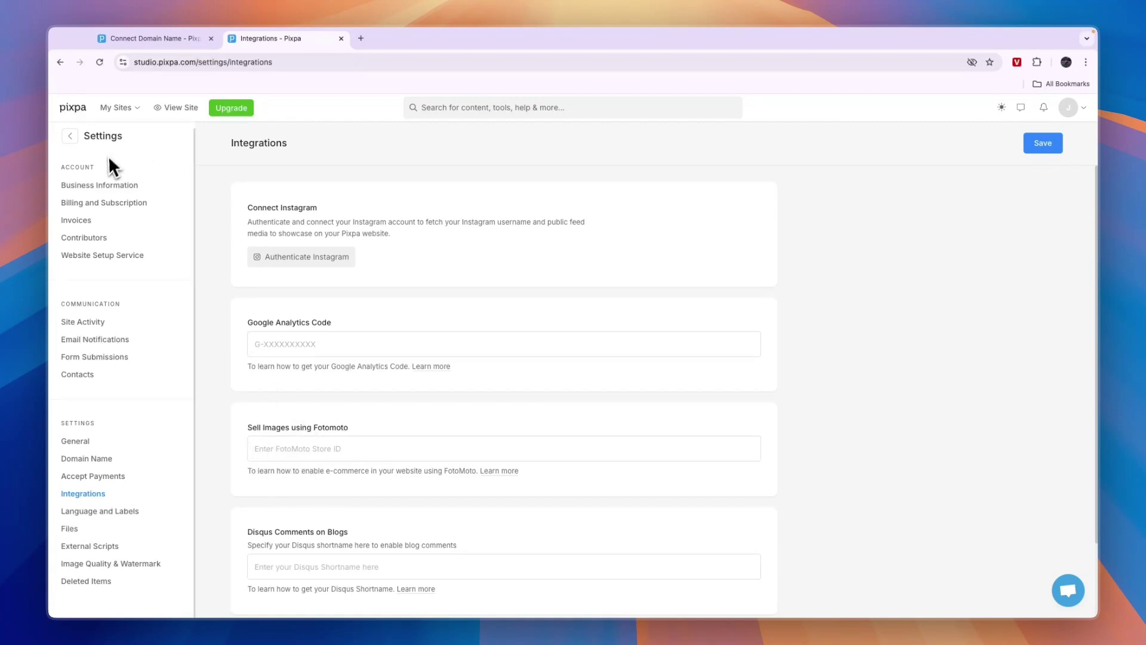
click(71, 136)
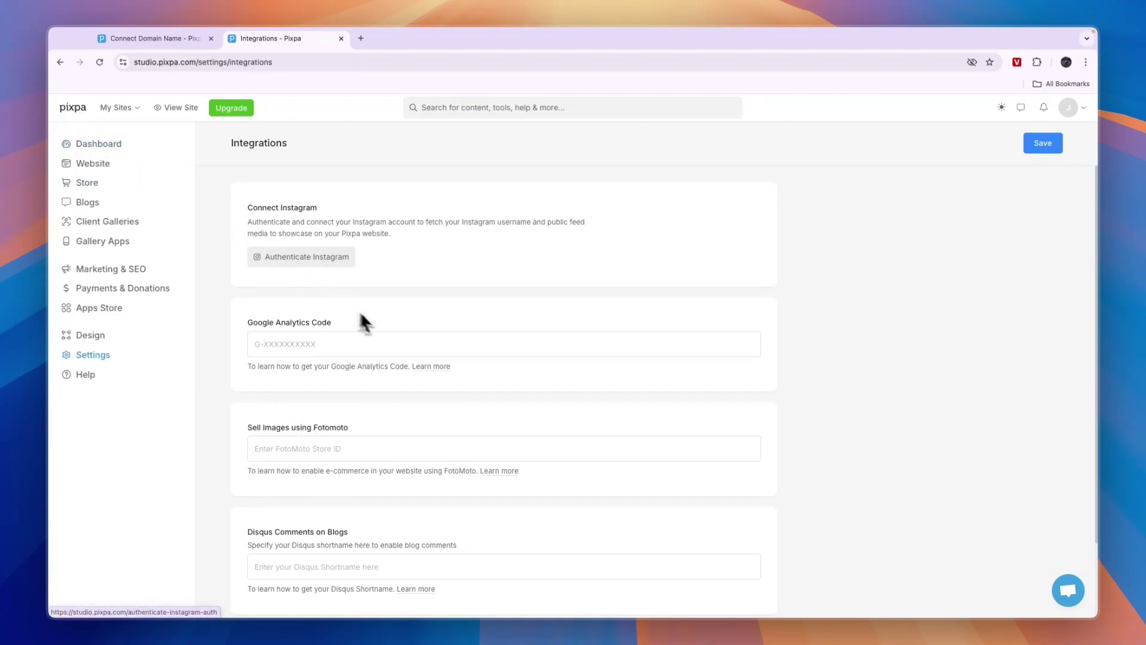
click(127, 111)
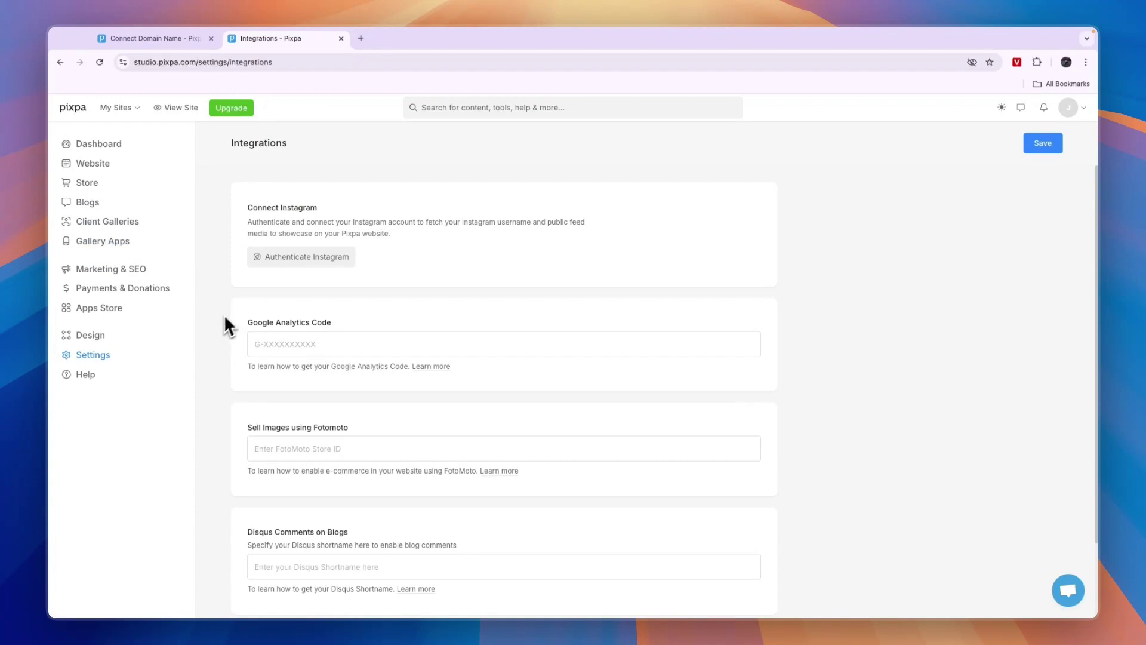
- Scroll through the Apps Store's app grid, then open Client Galleries
click(129, 315)
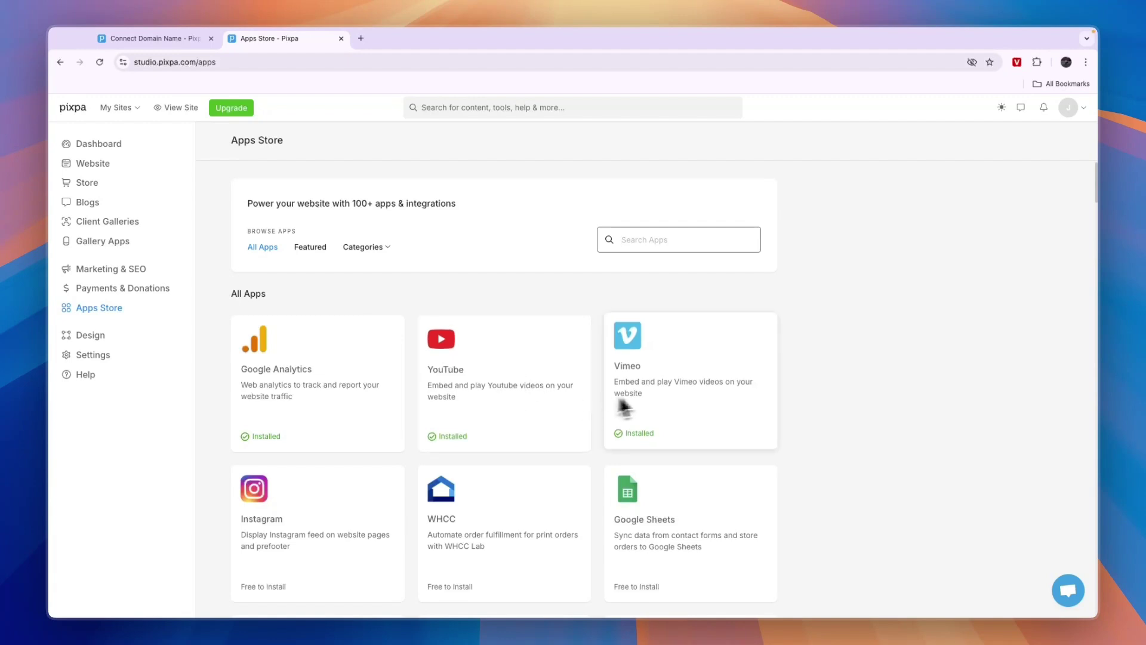
scroll(624, 408, down, 5)
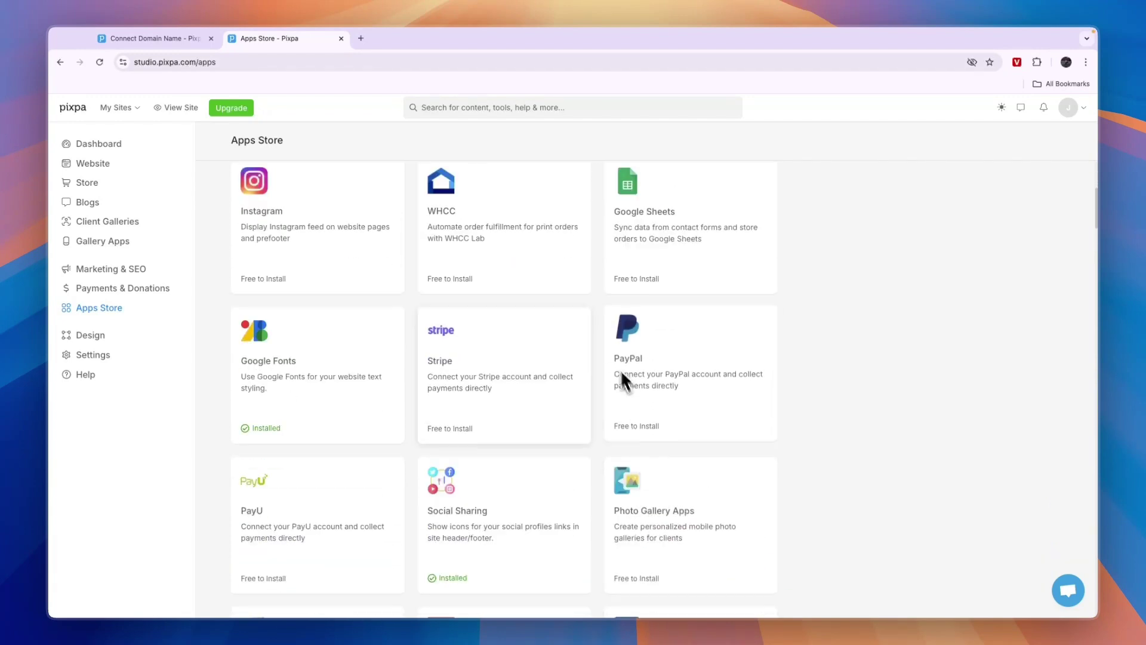
scroll(314, 373, down, 1)
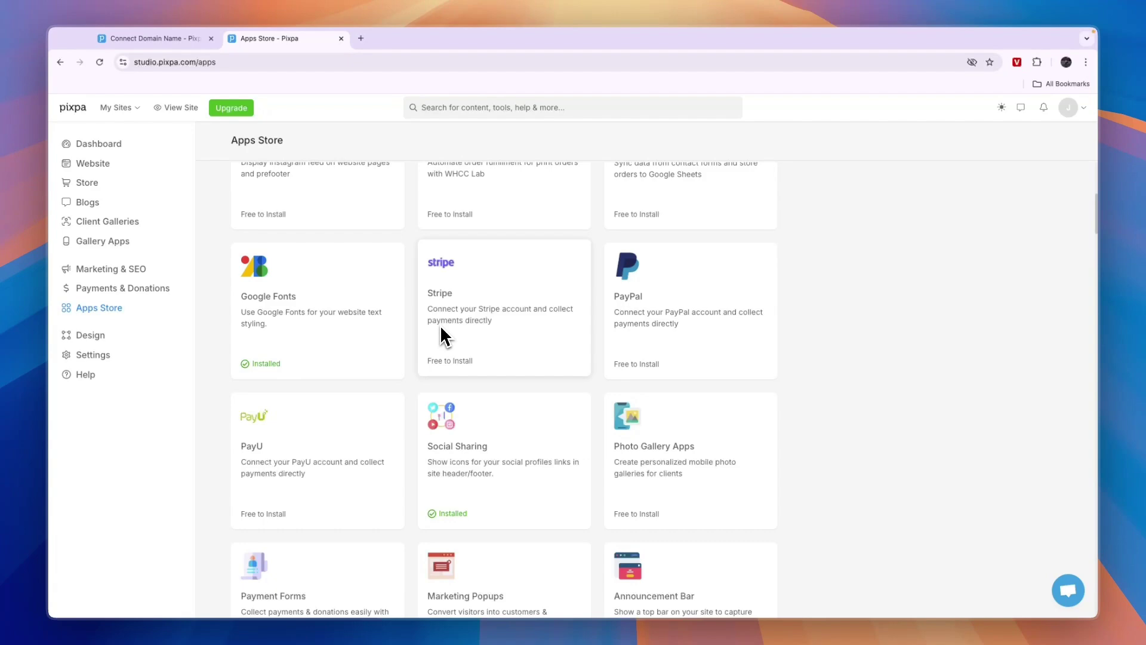
scroll(452, 420, down, 3)
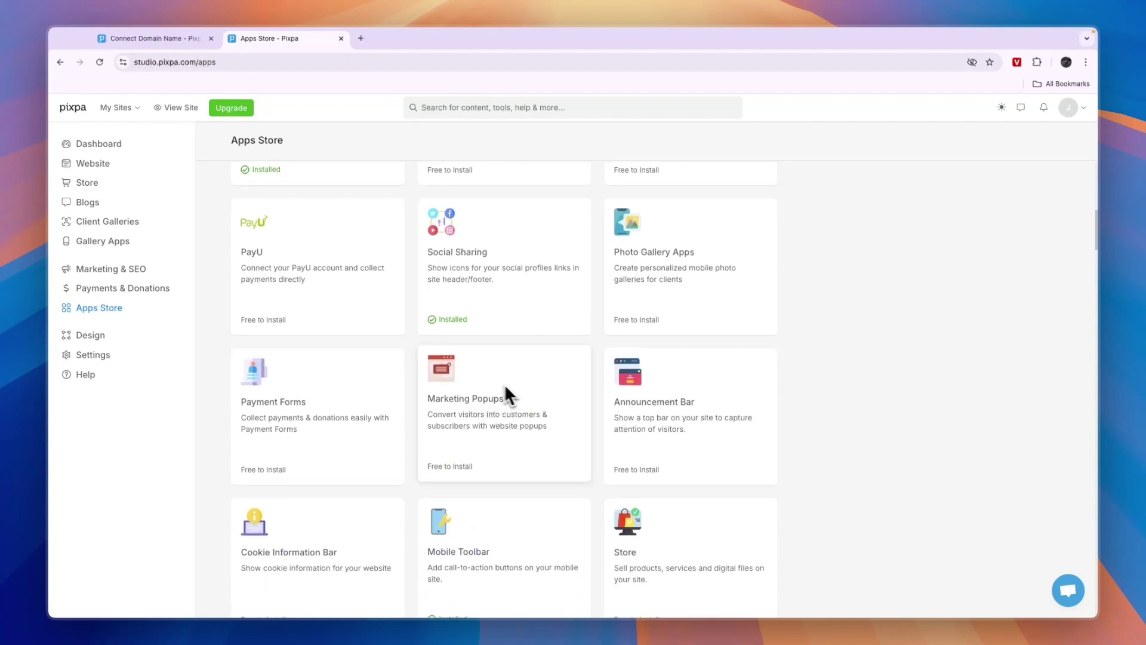
scroll(506, 394, down, 5)
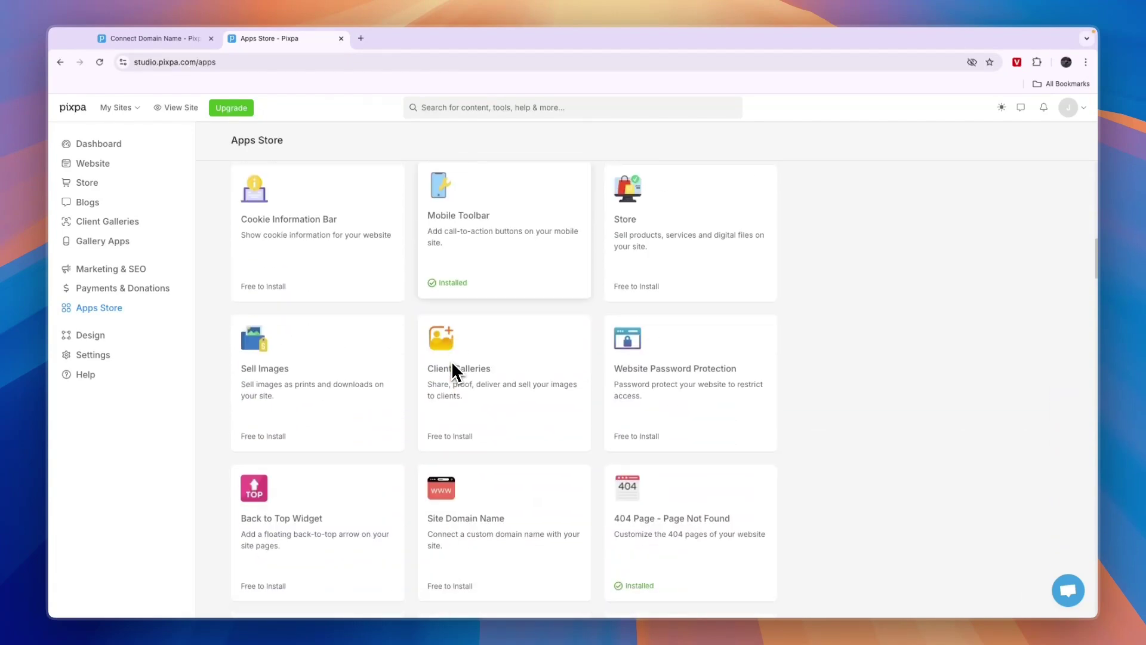
scroll(454, 371, down, 3)
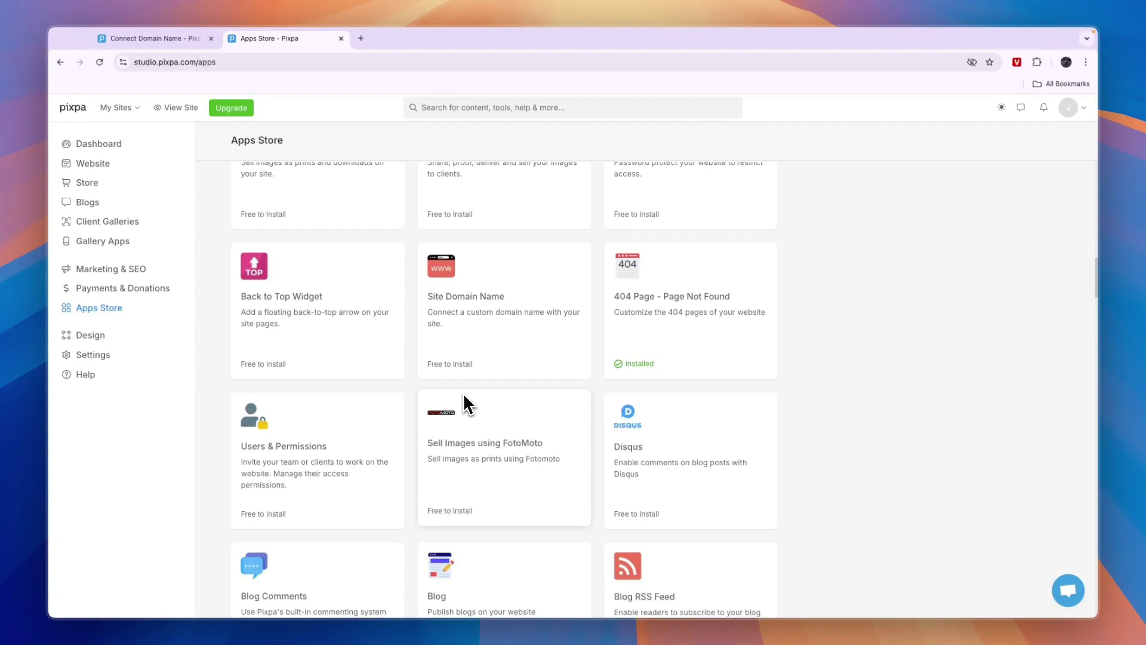
click(162, 225)
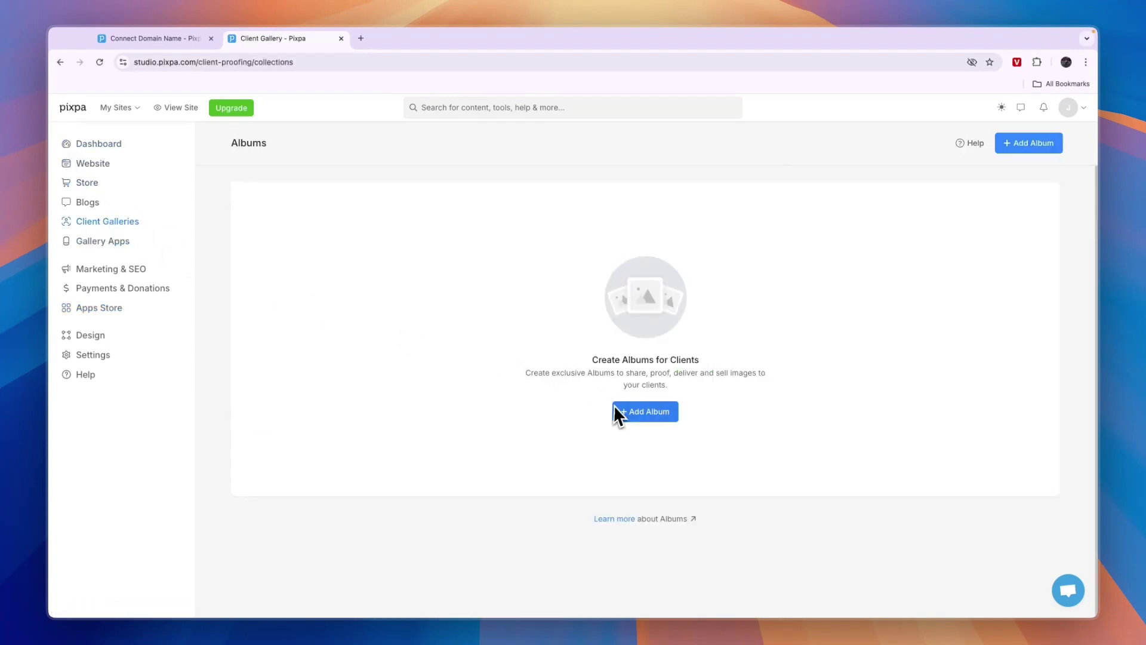
- Go to the Store and delete the Enjoy the Little Things Art Print product
click(122, 204)
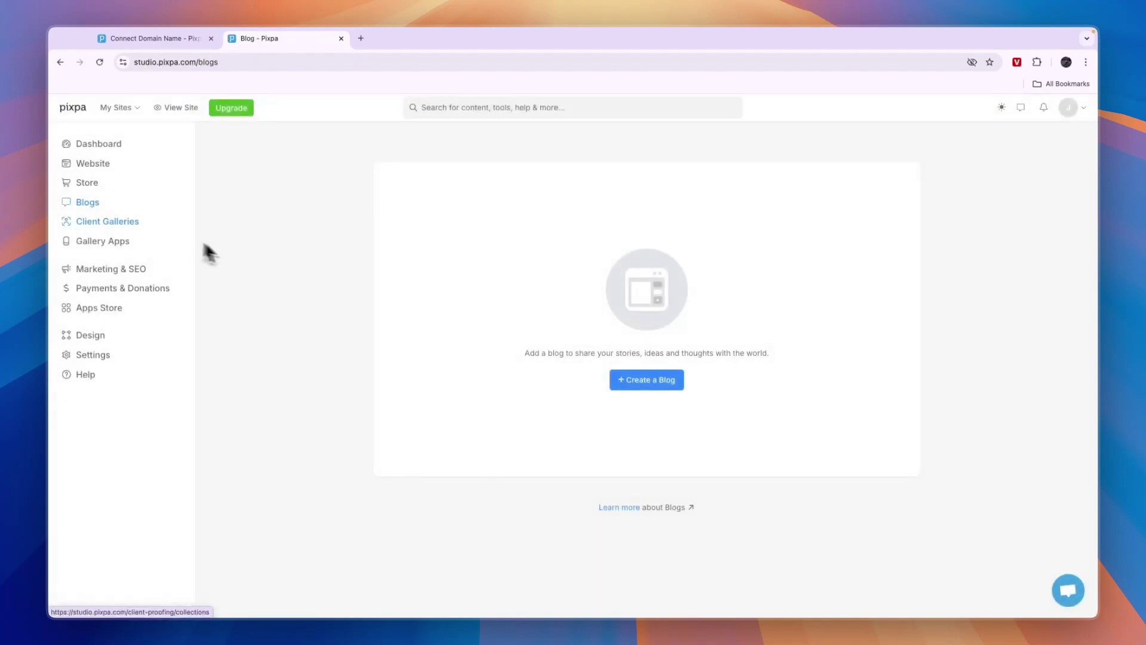
click(93, 184)
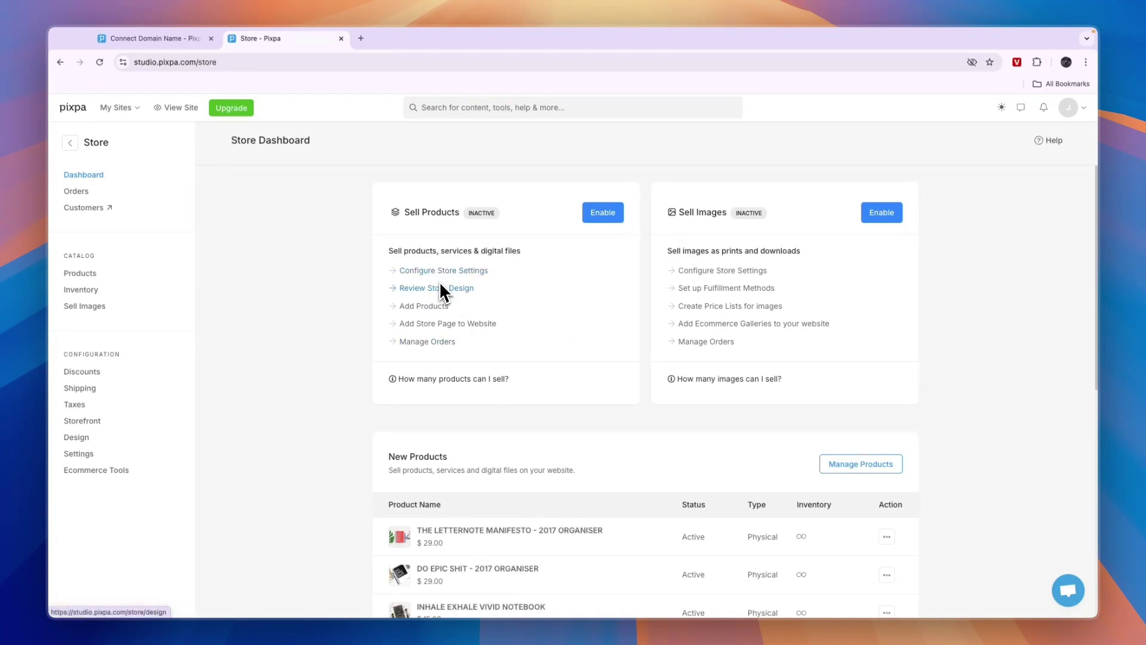
scroll(440, 290, down, 4)
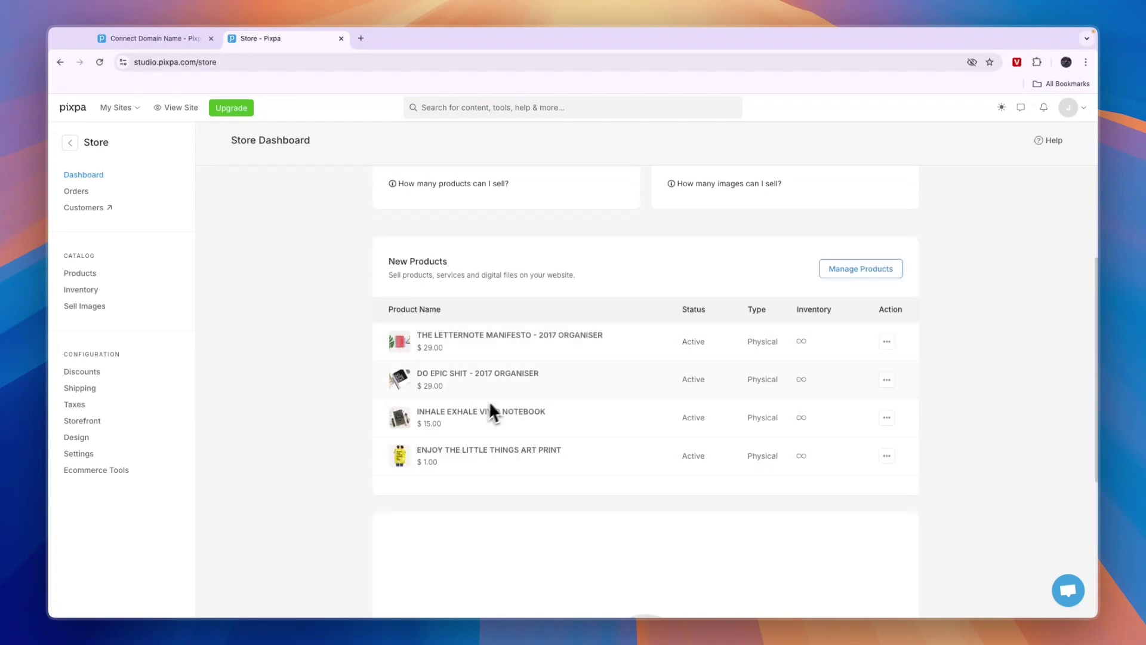
click(887, 456)
click(863, 572)
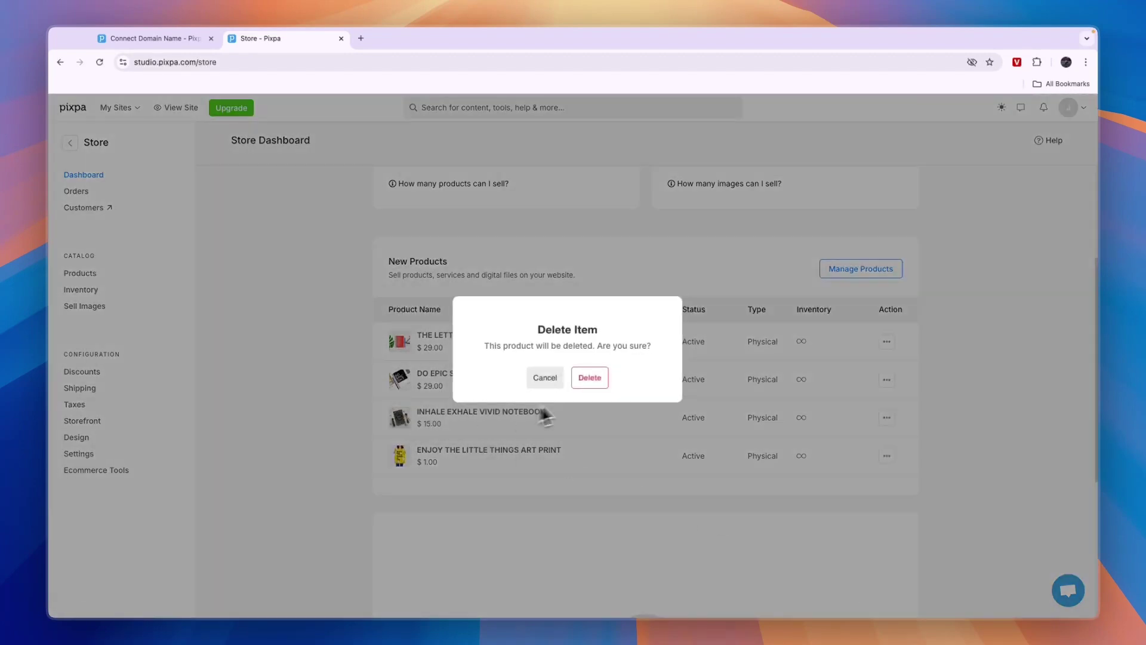
click(590, 377)
- Open the Letternote product's edit page, then return to the products list
click(888, 418)
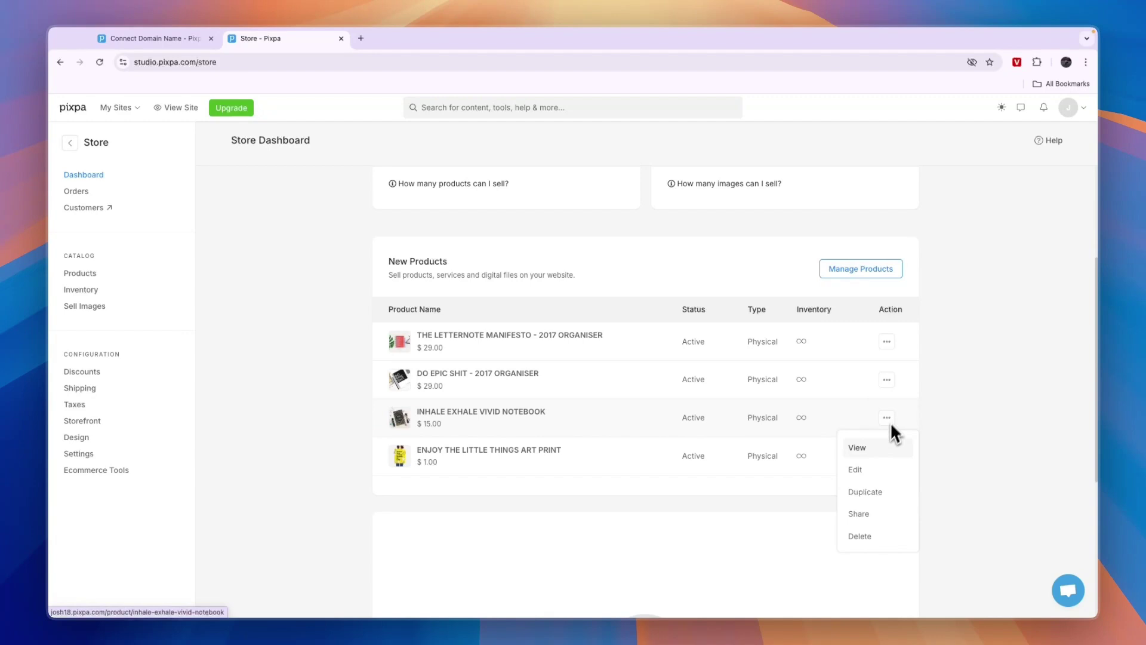
click(860, 533)
click(604, 384)
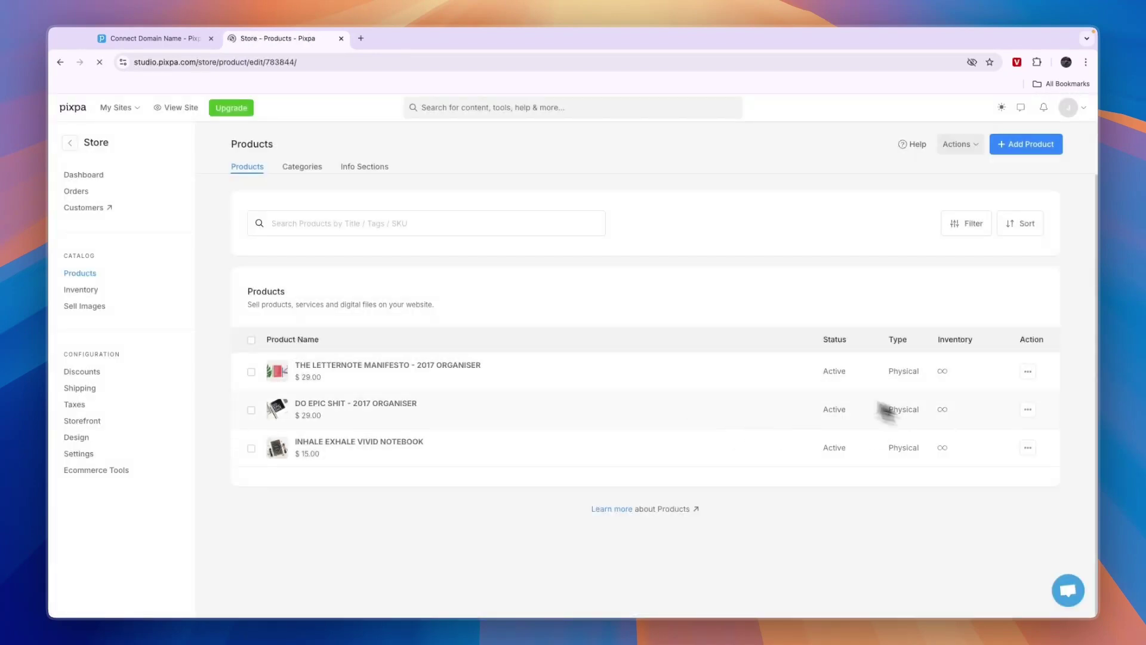
click(240, 144)
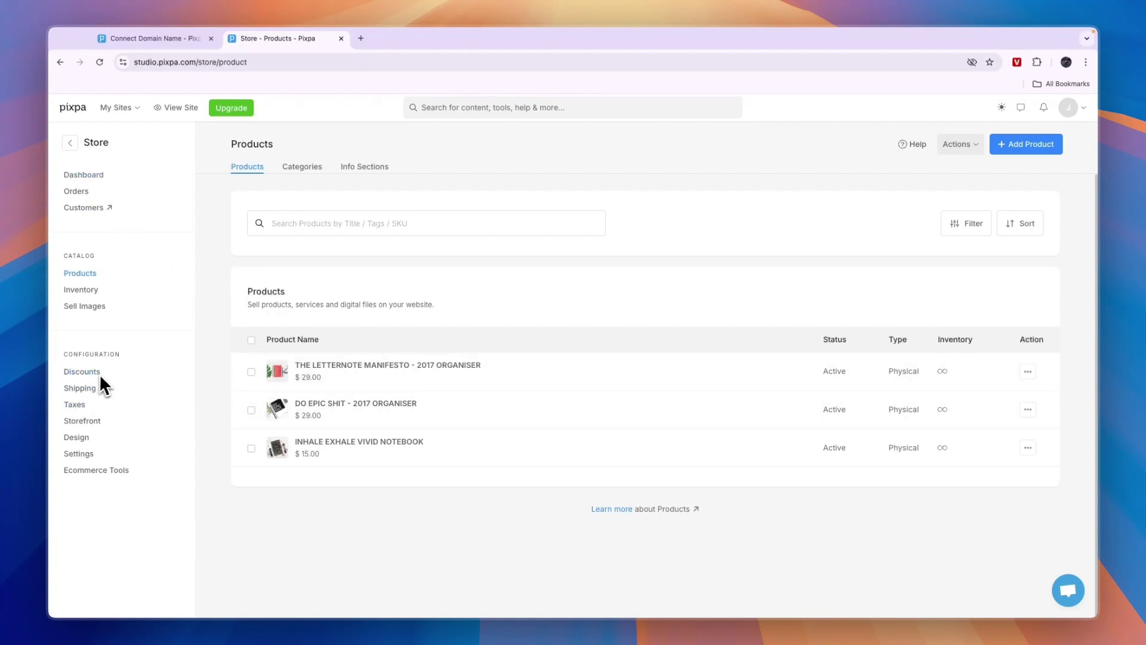
- Show the Domain Name settings tab, then leave settings for the main site navigation
click(87, 471)
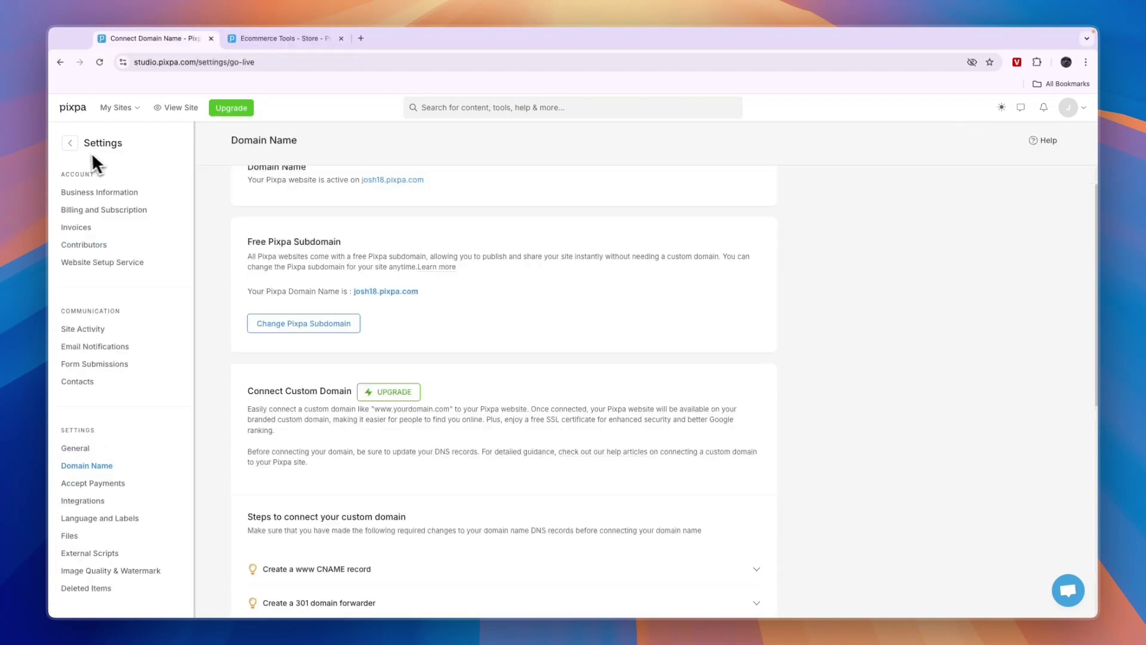
click(71, 148)
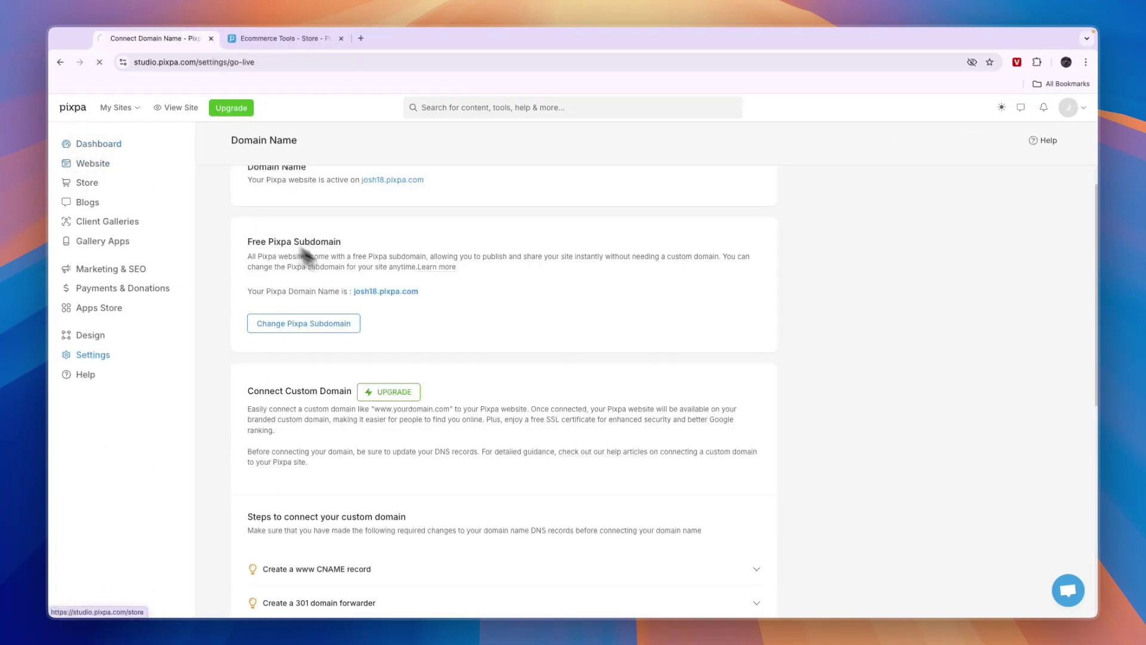